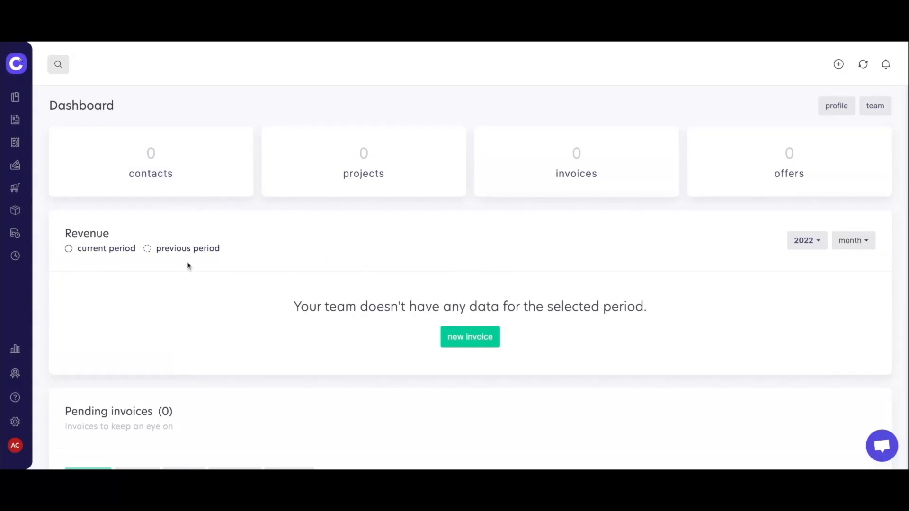
Open the current team's settings page from the account menu.
{"action": "left_click", "coordinate": [15, 445]}
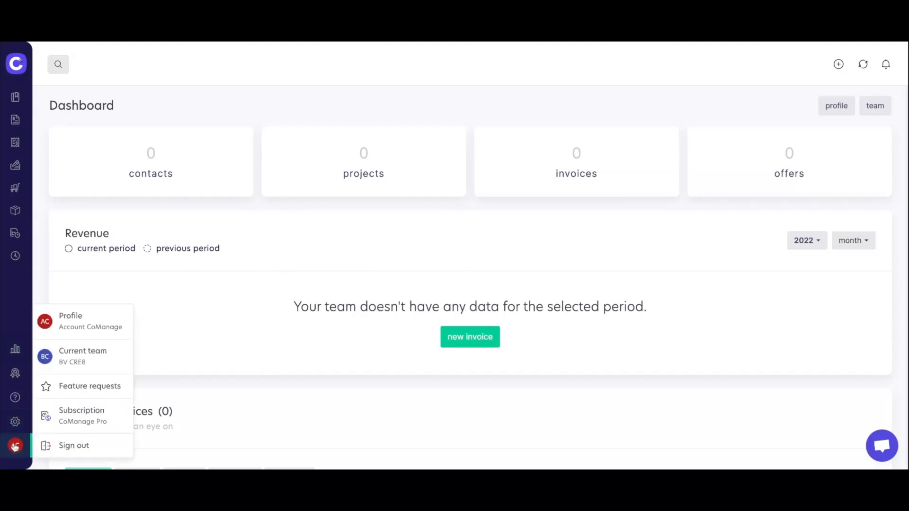
{"action": "left_click", "coordinate": [95, 363]}
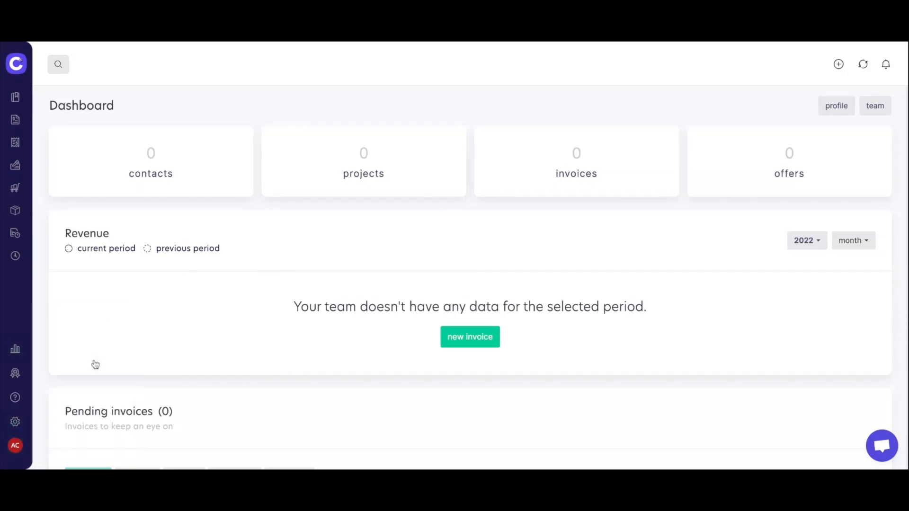
{"action": "scroll", "coordinate": [462, 290], "scroll_direction": "down", "scroll_amount": 6}
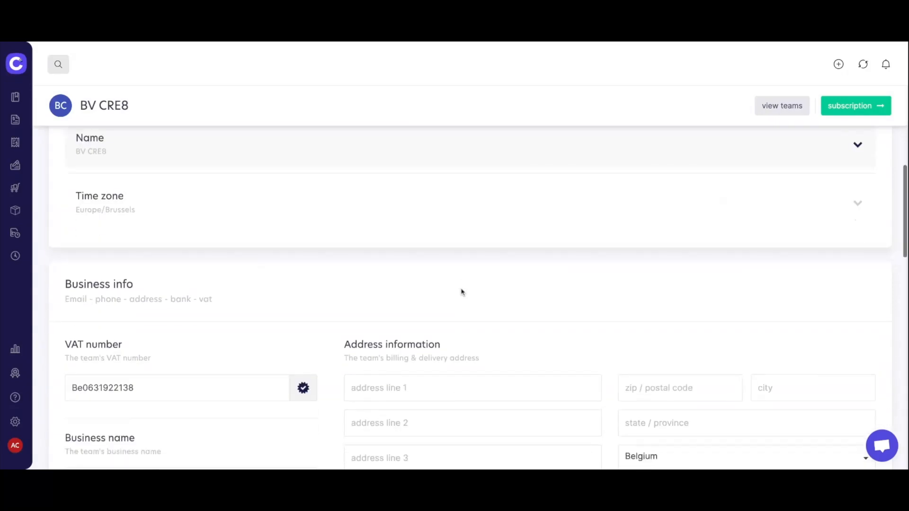
{"action": "scroll", "coordinate": [463, 293], "scroll_direction": "down", "scroll_amount": 2}
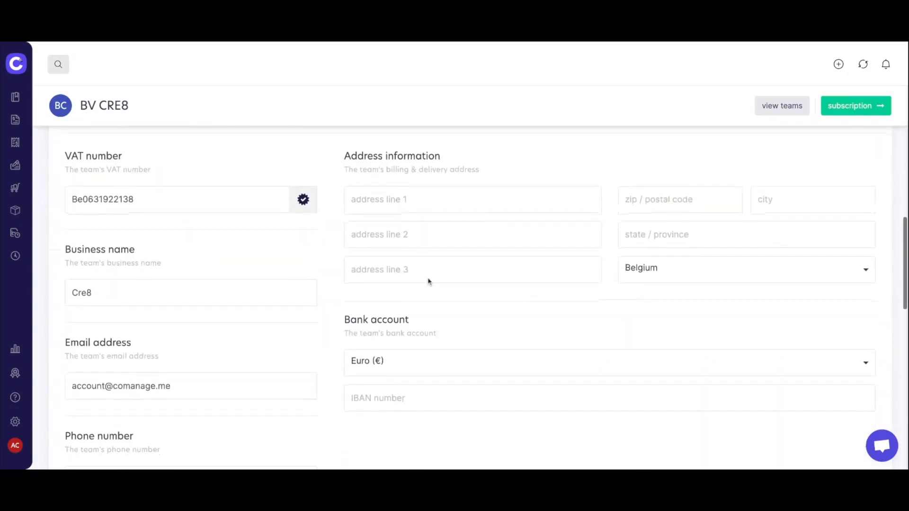
Replace the team VAT number with uppercase BE0631922 and verify it so the business address fills in.
{"action": "left_click", "coordinate": [152, 200]}
{"action": "double_click", "coordinate": [152, 201]}
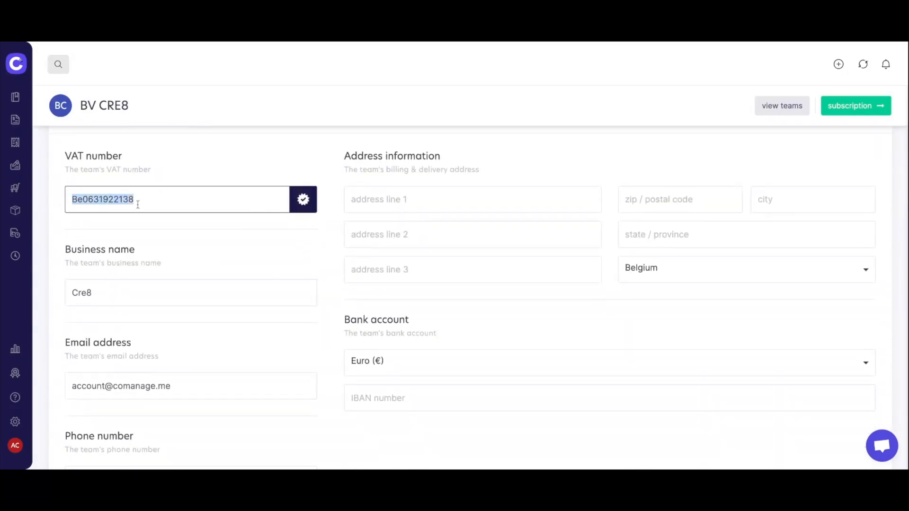
{"action": "key", "text": "BackSpace"}
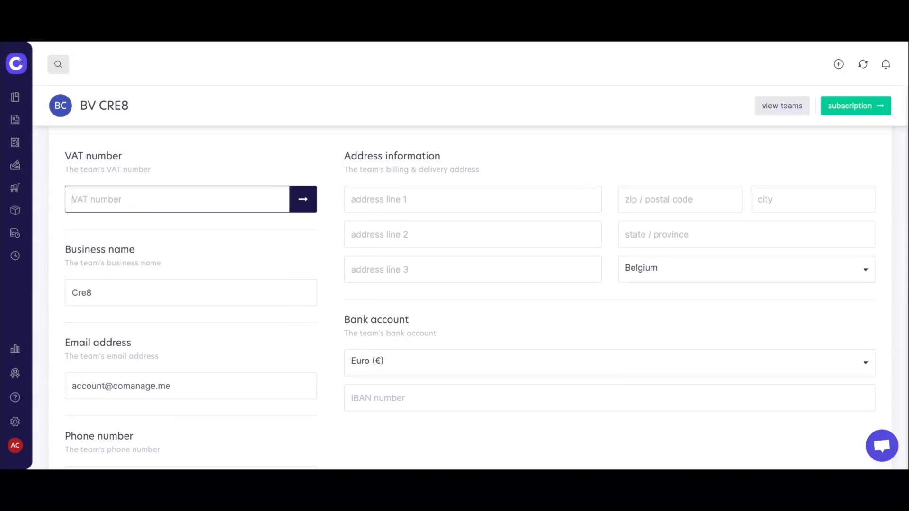
{"action": "left_click", "coordinate": [303, 199]}
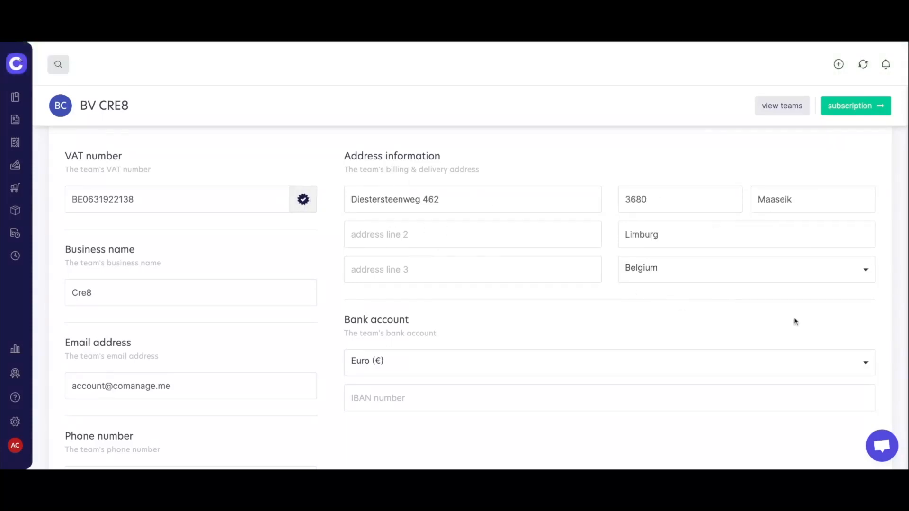
{"action": "scroll", "coordinate": [206, 279], "scroll_direction": "down", "scroll_amount": 1}
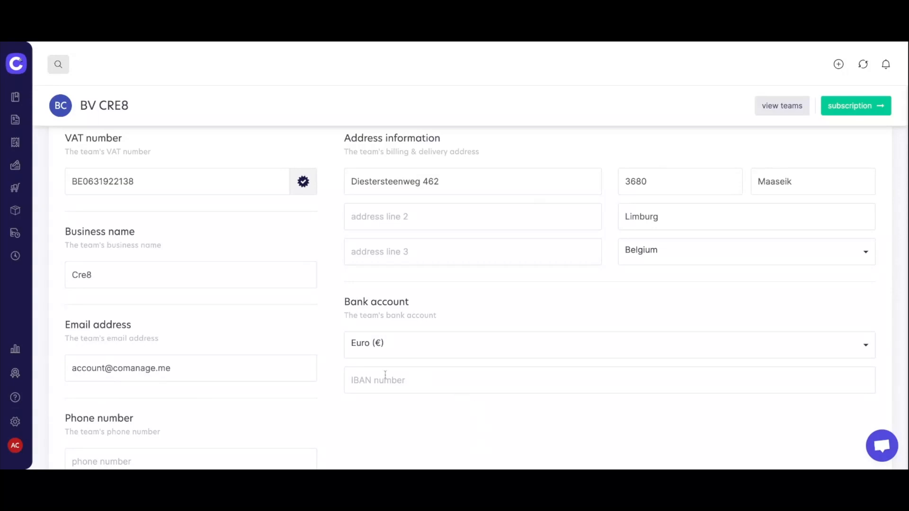
{"action": "scroll", "coordinate": [420, 386], "scroll_direction": "down", "scroll_amount": 3}
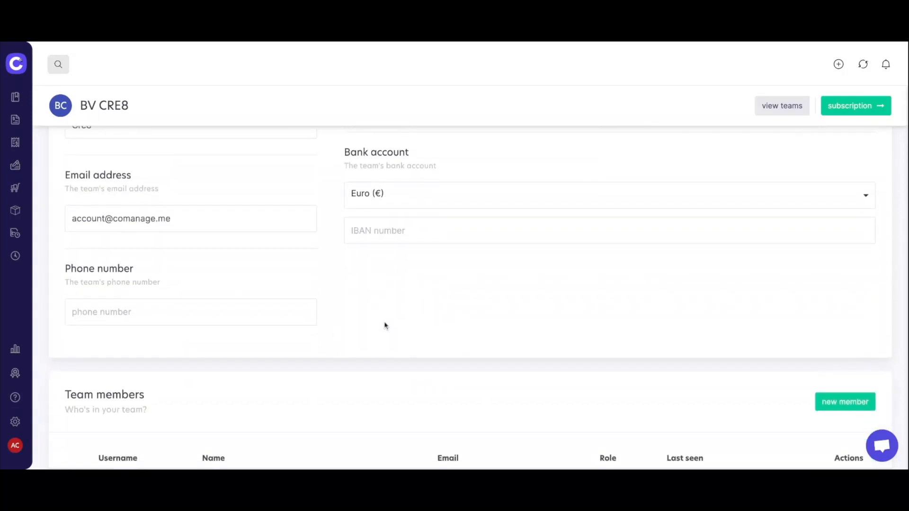
{"action": "scroll", "coordinate": [384, 326], "scroll_direction": "down", "scroll_amount": 3}
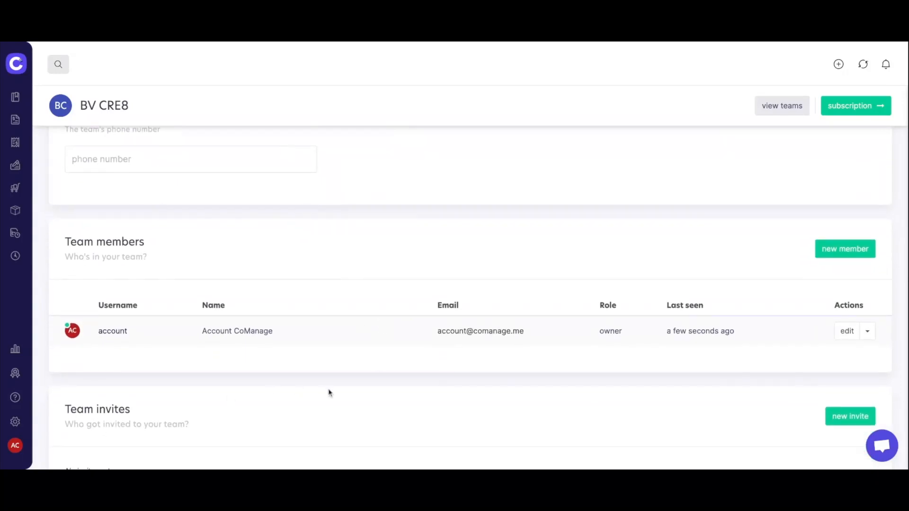
{"action": "scroll", "coordinate": [319, 387], "scroll_direction": "down", "scroll_amount": 1}
{"action": "scroll", "coordinate": [318, 387], "scroll_direction": "up", "scroll_amount": 5}
{"action": "scroll", "coordinate": [319, 387], "scroll_direction": "up", "scroll_amount": 10}
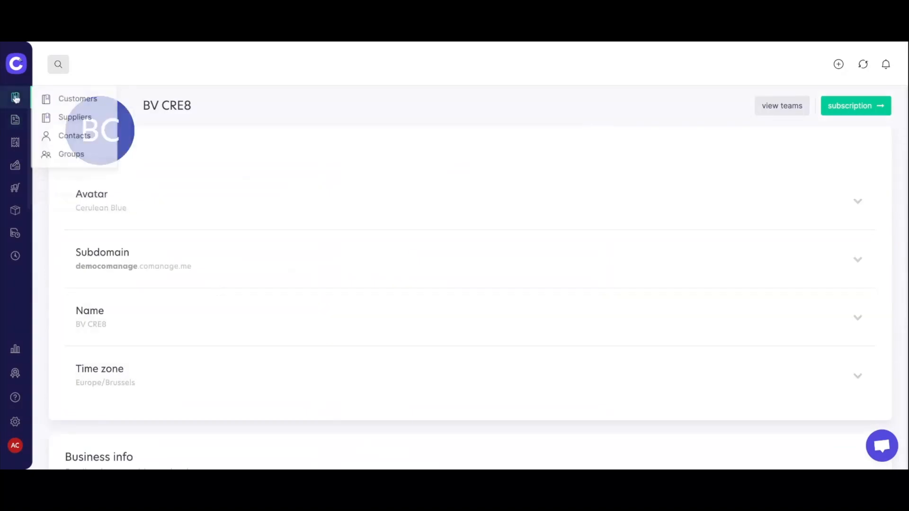
Start a new offer titled 'CoManage Starter Package' and bring up its contact choices.
{"action": "left_click", "coordinate": [15, 164]}
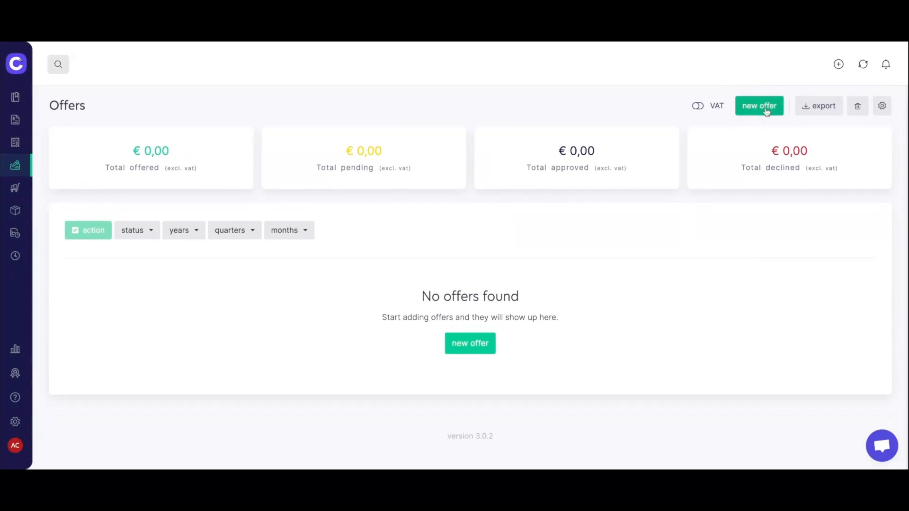
{"action": "left_click", "coordinate": [473, 348]}
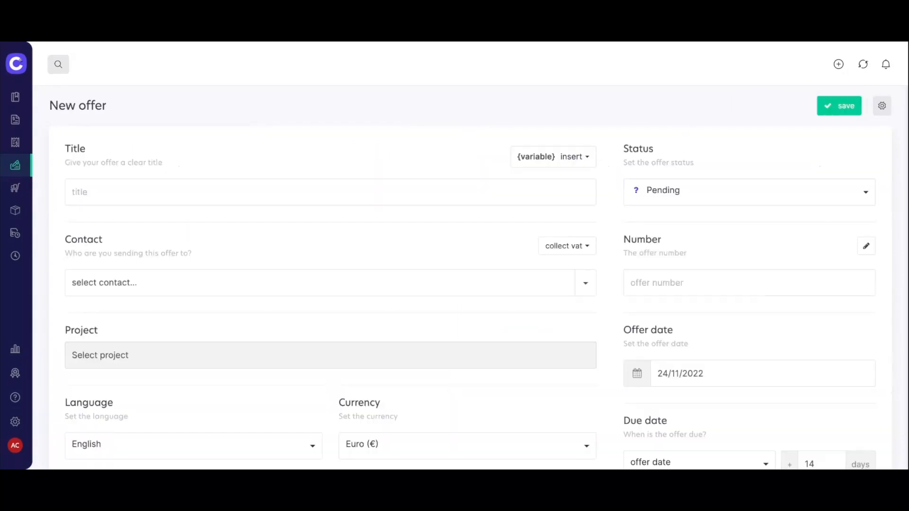
{"action": "left_click", "coordinate": [154, 193]}
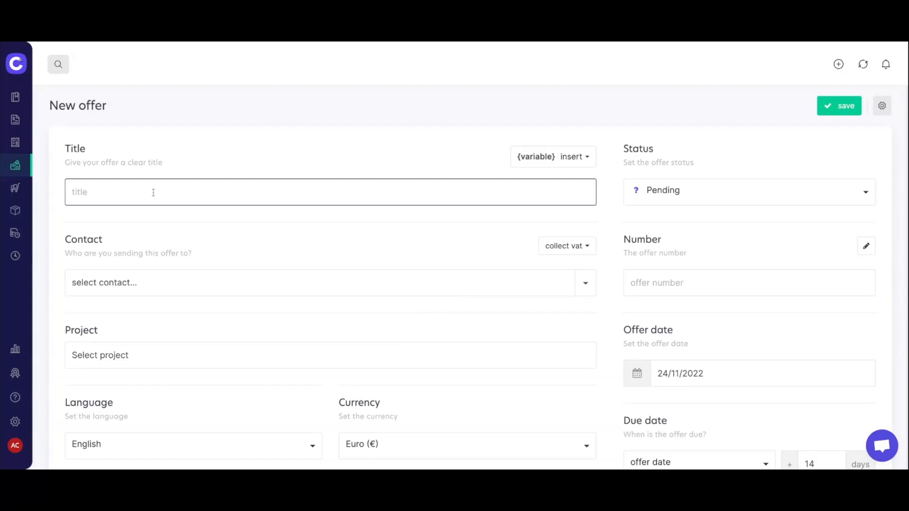
{"action": "type", "text": "CoManage Starter Package"}
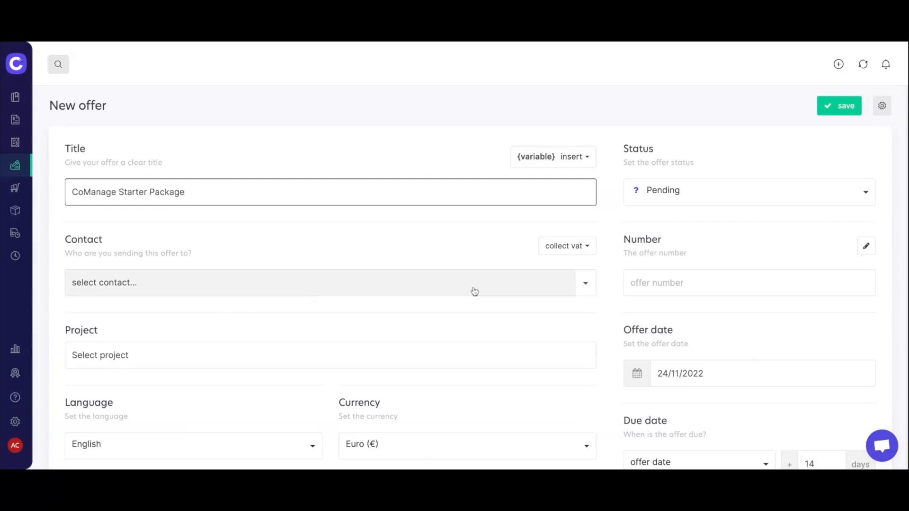
{"action": "left_click", "coordinate": [588, 286]}
Create a new contact from its BE VAT number lookup and mark it as a customer.
{"action": "left_click", "coordinate": [574, 313]}
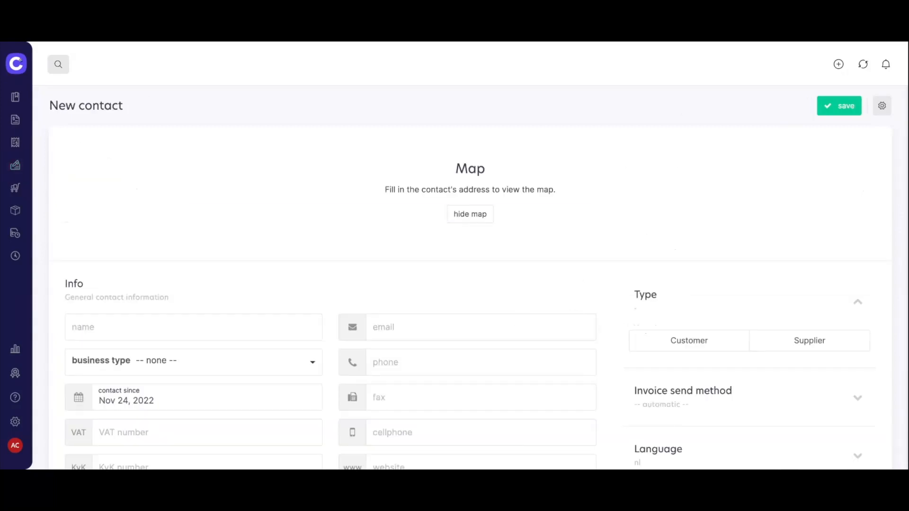
{"action": "scroll", "coordinate": [384, 250], "scroll_direction": "down", "scroll_amount": 3}
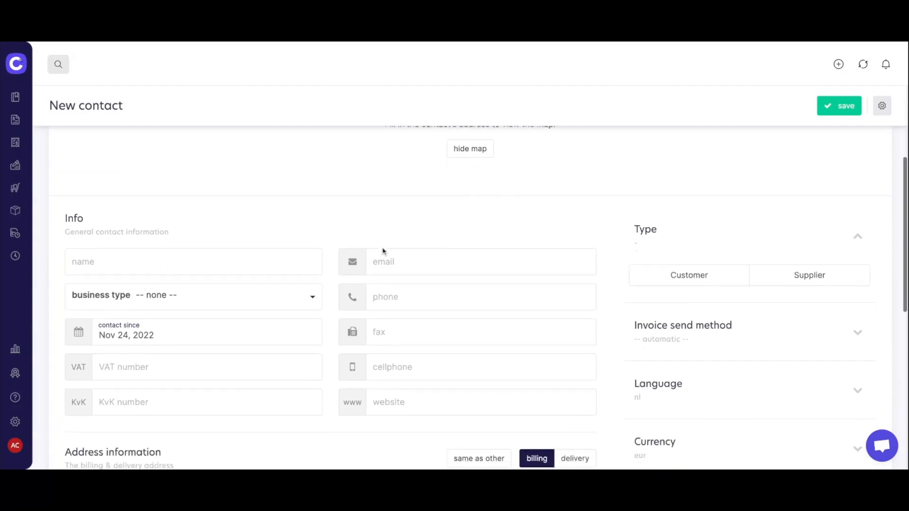
{"action": "scroll", "coordinate": [384, 251], "scroll_direction": "down", "scroll_amount": 3}
{"action": "scroll", "coordinate": [383, 251], "scroll_direction": "up", "scroll_amount": 1}
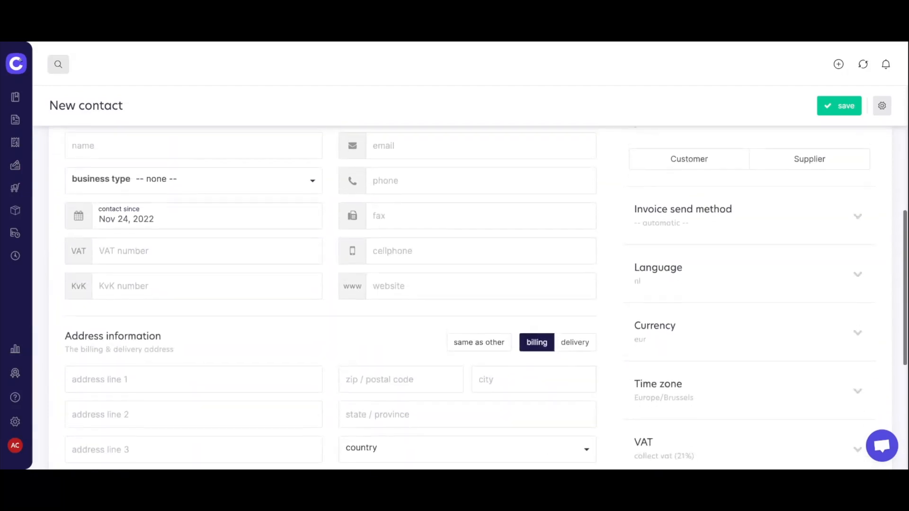
{"action": "left_click", "coordinate": [117, 291]}
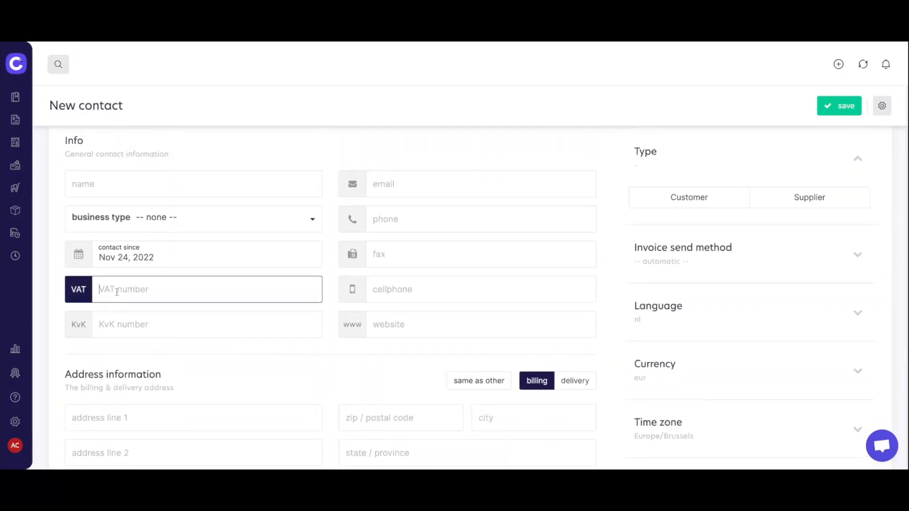
{"action": "type", "text": "BE0631922138"}
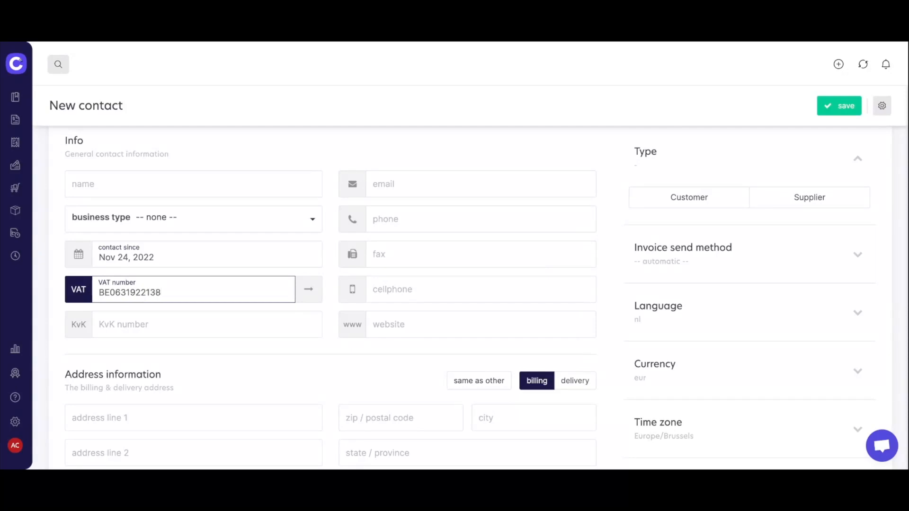
{"action": "left_click", "coordinate": [309, 291]}
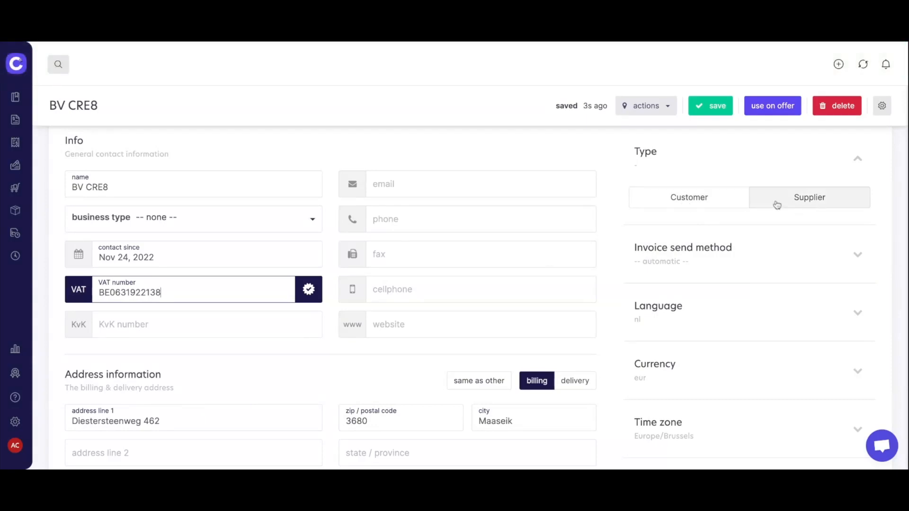
{"action": "left_click", "coordinate": [700, 198]}
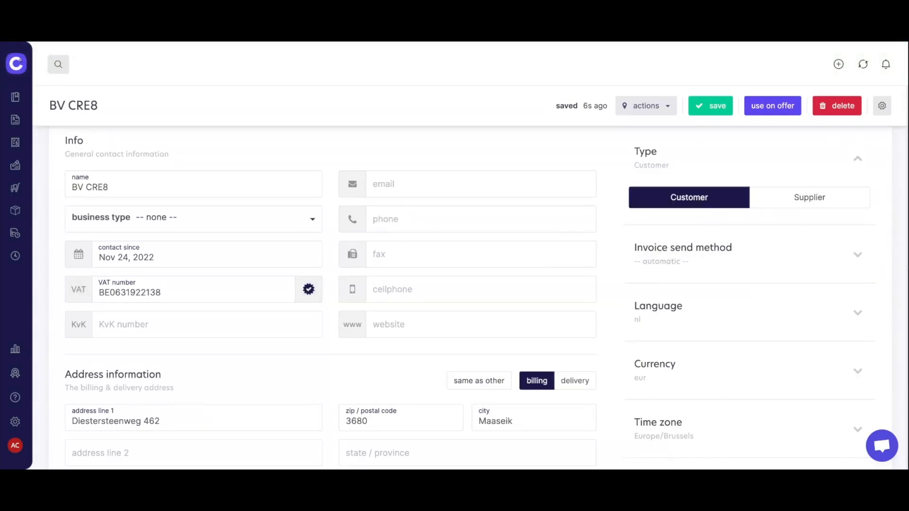
Set the BV CRE8 contact's language to English and review the rest of the form.
{"action": "scroll", "coordinate": [905, 266], "scroll_direction": "down", "scroll_amount": 1}
{"action": "scroll", "coordinate": [905, 265], "scroll_direction": "down", "scroll_amount": 2}
{"action": "scroll", "coordinate": [904, 263], "scroll_direction": "up", "scroll_amount": 2}
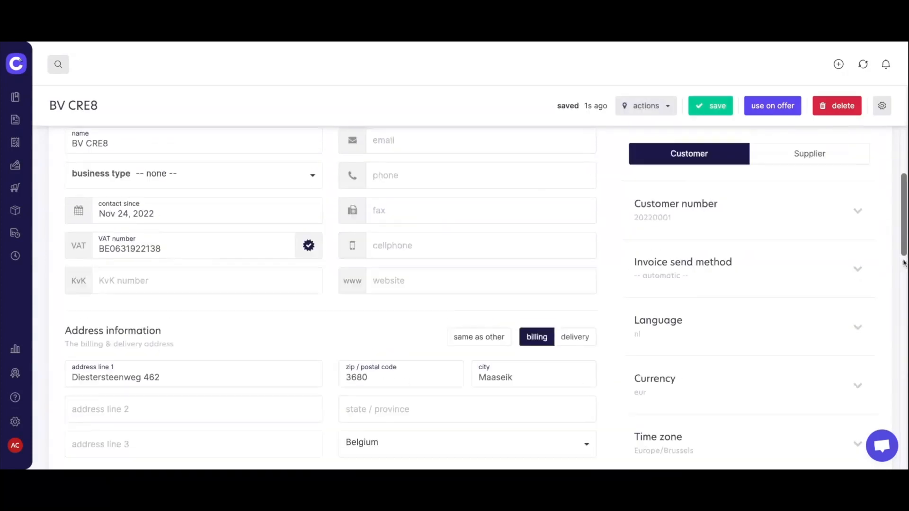
{"action": "scroll", "coordinate": [863, 361], "scroll_direction": "down", "scroll_amount": 3}
{"action": "left_click", "coordinate": [859, 259]}
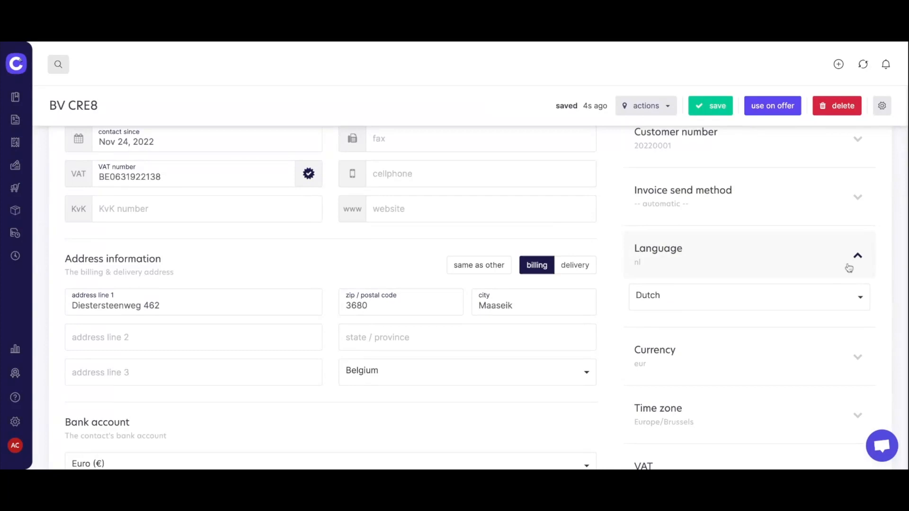
{"action": "left_click", "coordinate": [859, 297]}
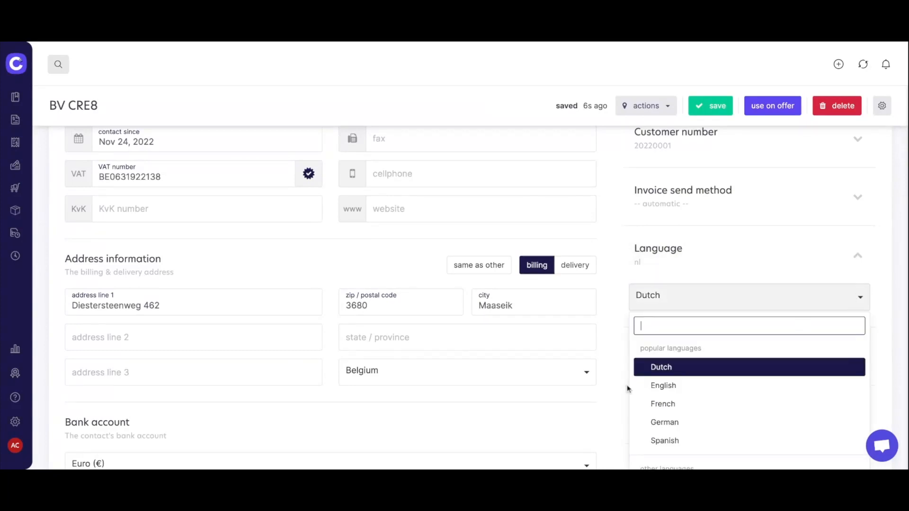
{"action": "left_click", "coordinate": [672, 386]}
{"action": "scroll", "coordinate": [889, 298], "scroll_direction": "down", "scroll_amount": 5}
{"action": "scroll", "coordinate": [889, 298], "scroll_direction": "down", "scroll_amount": 2}
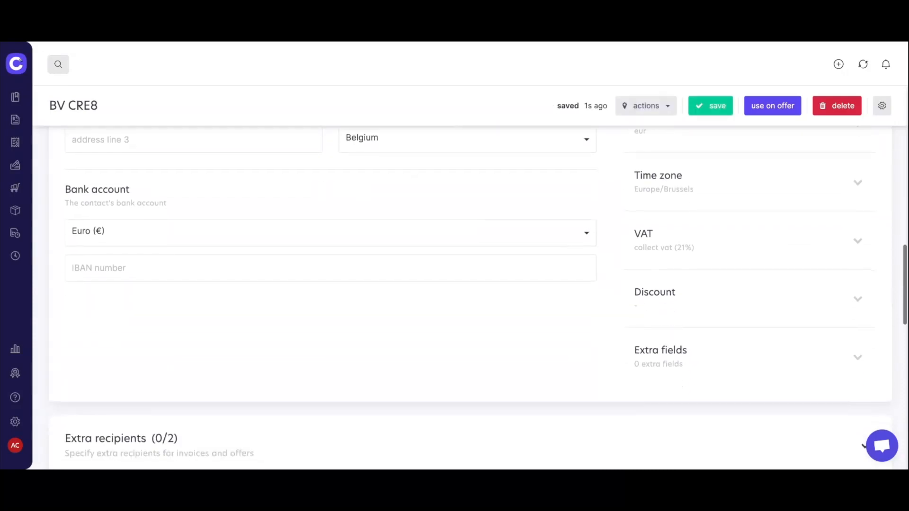
{"action": "scroll", "coordinate": [547, 316], "scroll_direction": "down", "scroll_amount": 6}
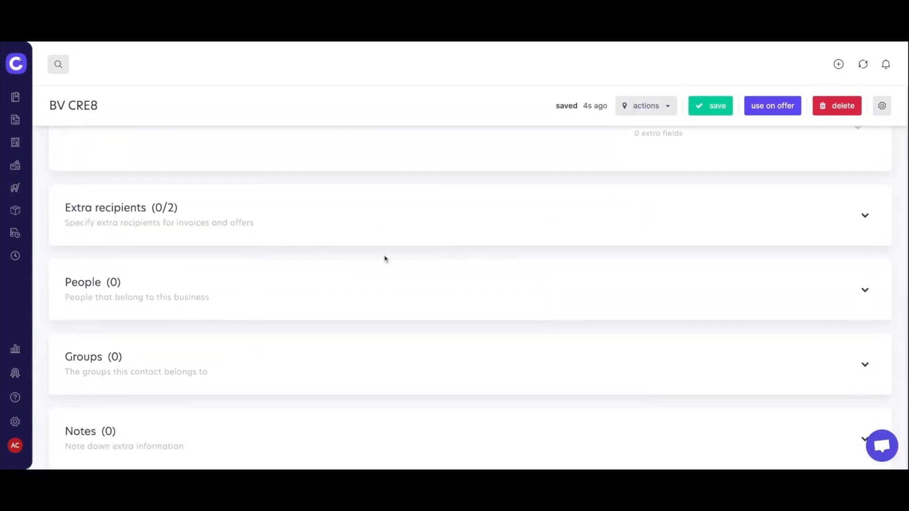
{"action": "scroll", "coordinate": [384, 259], "scroll_direction": "down", "scroll_amount": 2}
{"action": "scroll", "coordinate": [385, 259], "scroll_direction": "down", "scroll_amount": 3}
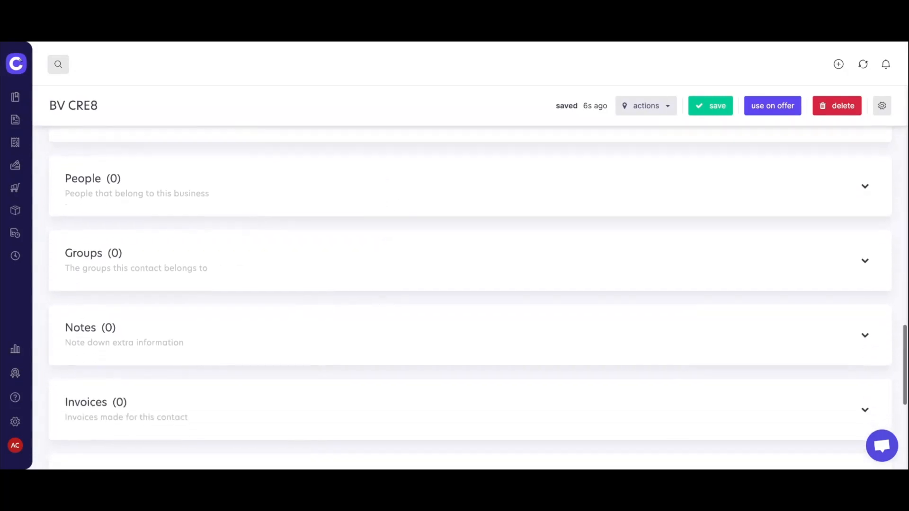
{"action": "scroll", "coordinate": [470, 299], "scroll_direction": "down", "scroll_amount": 3}
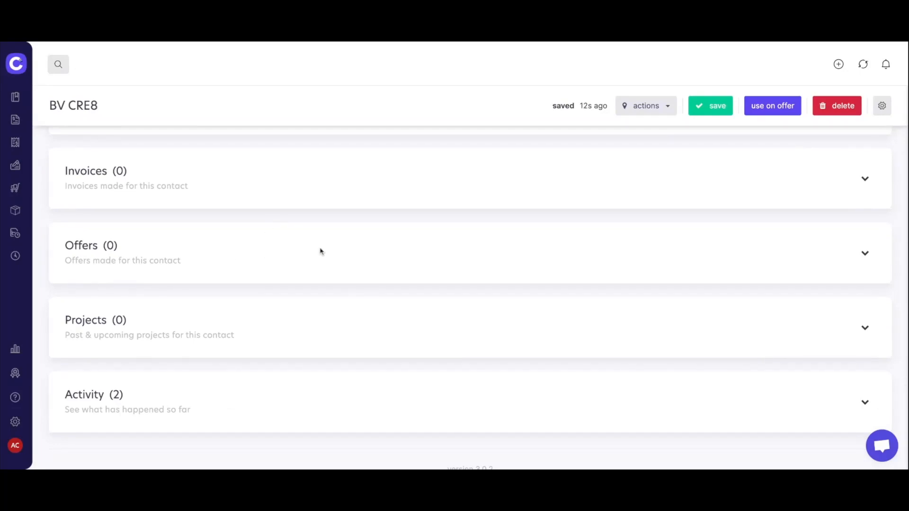
{"action": "scroll", "coordinate": [572, 310], "scroll_direction": "up", "scroll_amount": 15}
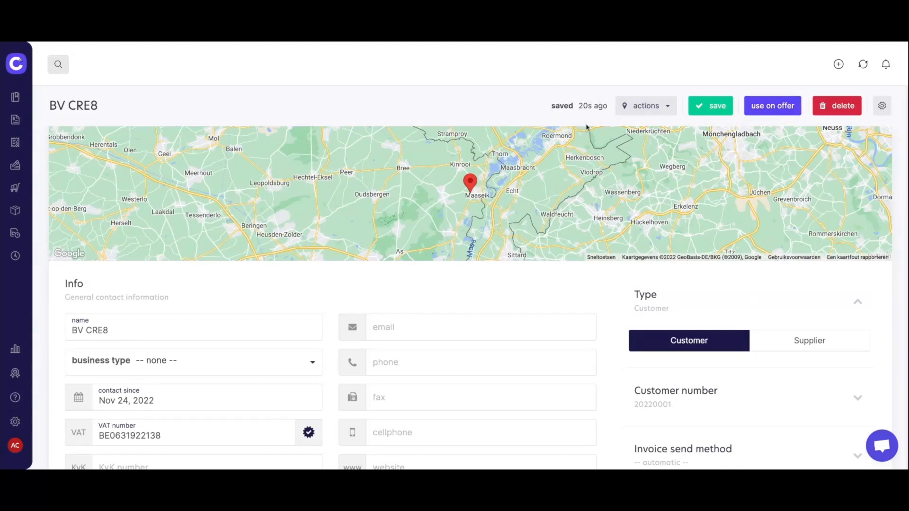
Use BV CRE8 on offer OF2022-0001, save it, and review its English, euro, 14-day settings.
{"action": "left_click", "coordinate": [789, 110]}
{"action": "left_click", "coordinate": [780, 109]}
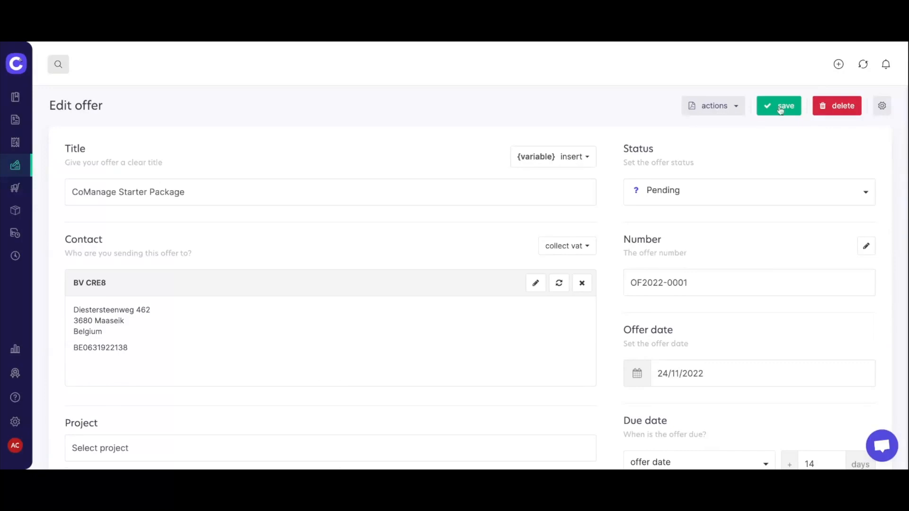
{"action": "scroll", "coordinate": [633, 247], "scroll_direction": "down", "scroll_amount": 1}
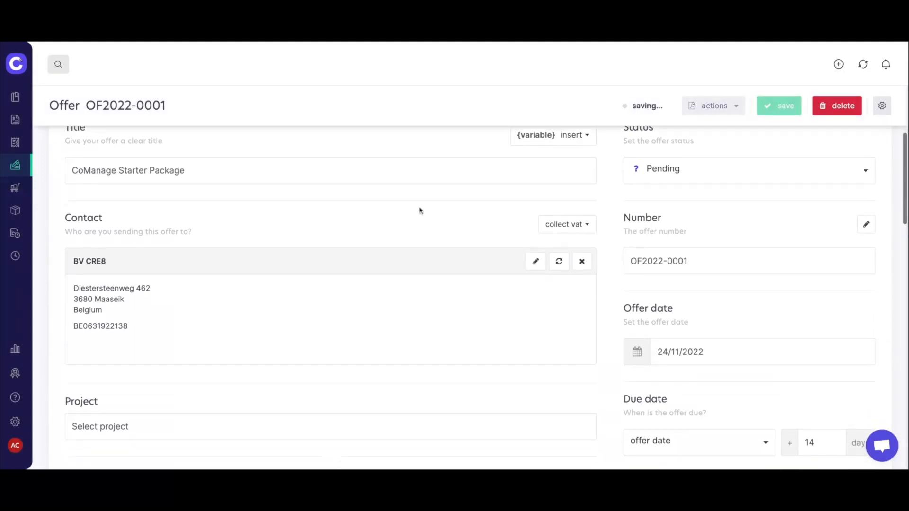
{"action": "scroll", "coordinate": [598, 320], "scroll_direction": "up", "scroll_amount": 1}
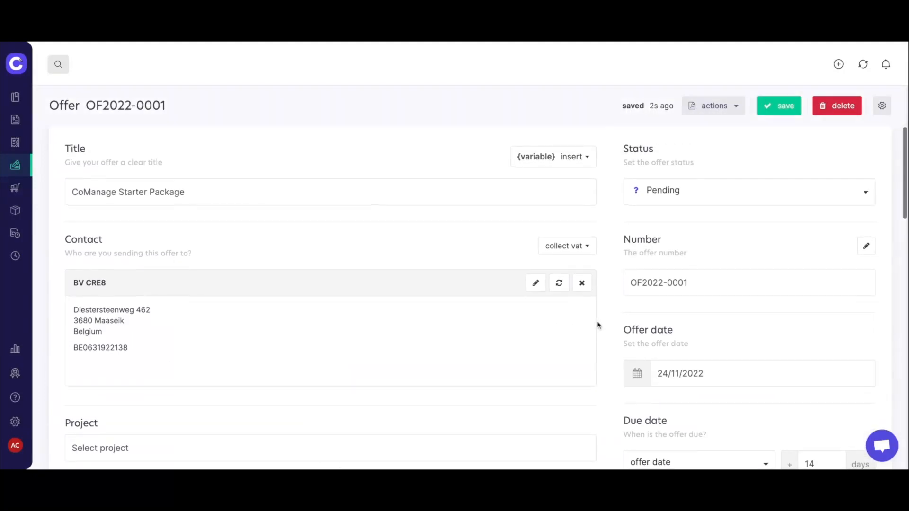
{"action": "scroll", "coordinate": [601, 321], "scroll_direction": "down", "scroll_amount": 4}
{"action": "scroll", "coordinate": [609, 316], "scroll_direction": "down", "scroll_amount": 1}
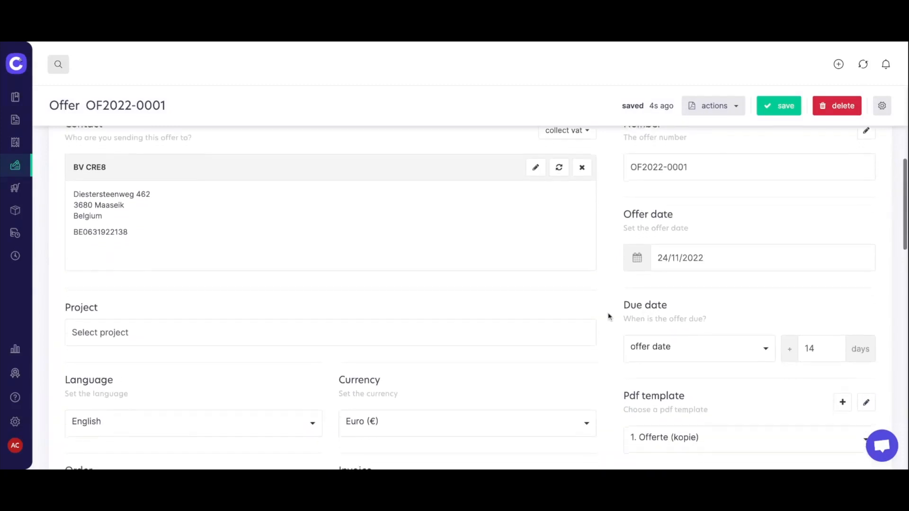
{"action": "scroll", "coordinate": [602, 311], "scroll_direction": "down", "scroll_amount": 6}
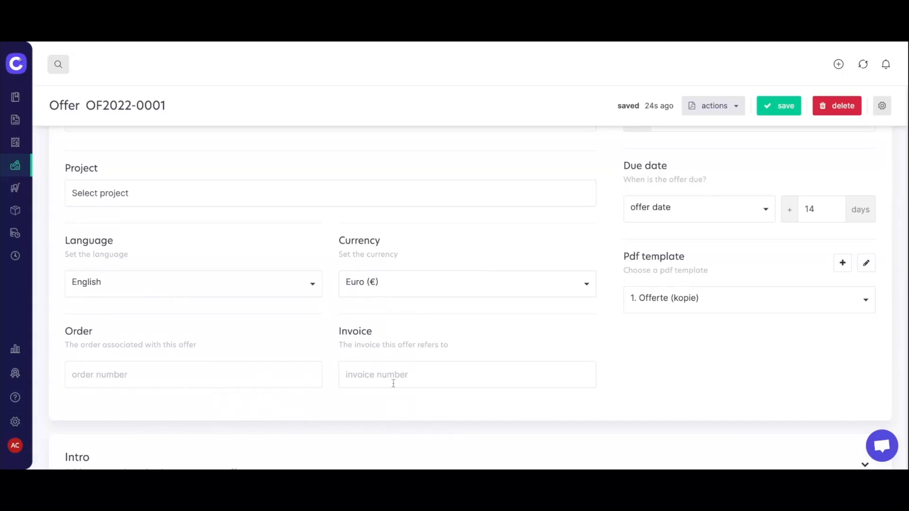
{"action": "scroll", "coordinate": [729, 371], "scroll_direction": "up", "scroll_amount": 5}
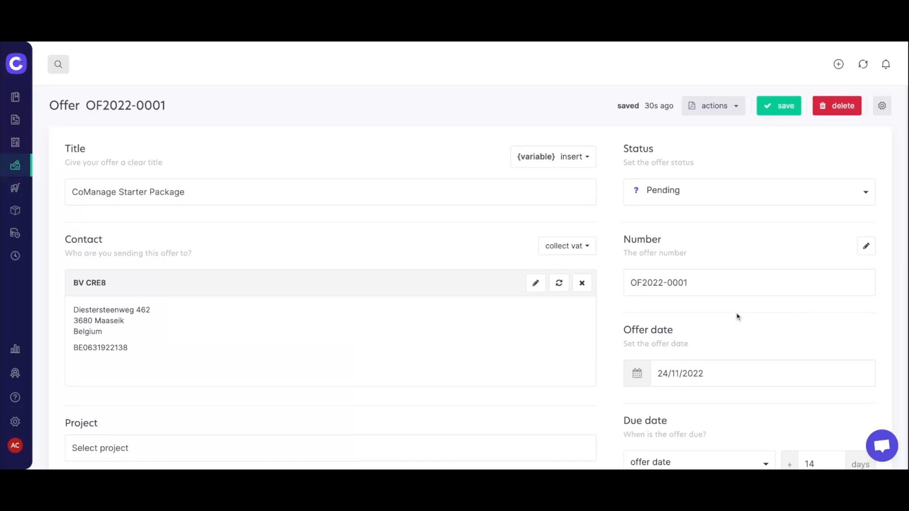
{"action": "scroll", "coordinate": [737, 317], "scroll_direction": "down", "scroll_amount": 2}
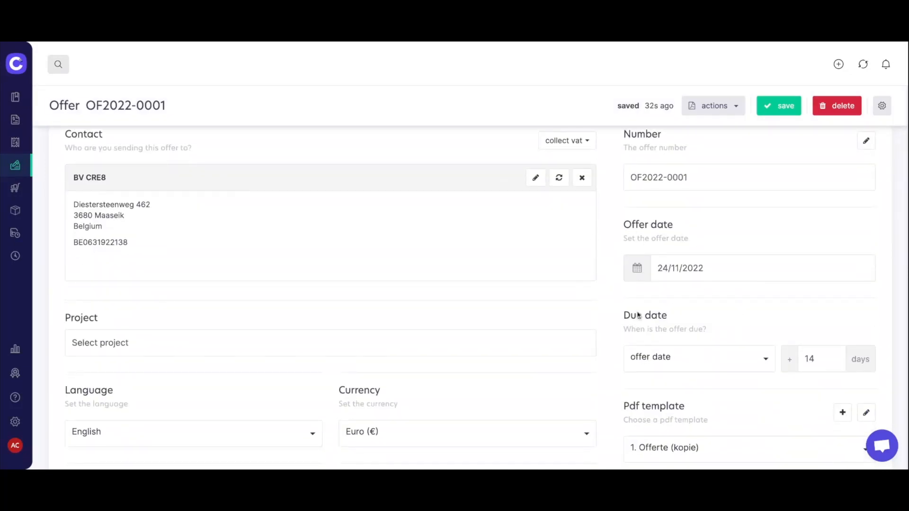
{"action": "scroll", "coordinate": [729, 309], "scroll_direction": "down", "scroll_amount": 1}
{"action": "scroll", "coordinate": [728, 308], "scroll_direction": "down", "scroll_amount": 2}
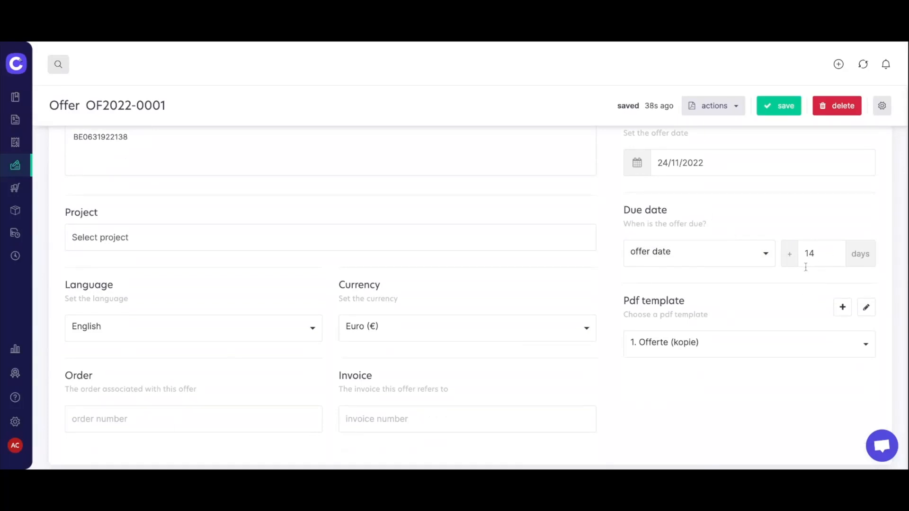
{"action": "scroll", "coordinate": [857, 311], "scroll_direction": "down", "scroll_amount": 1}
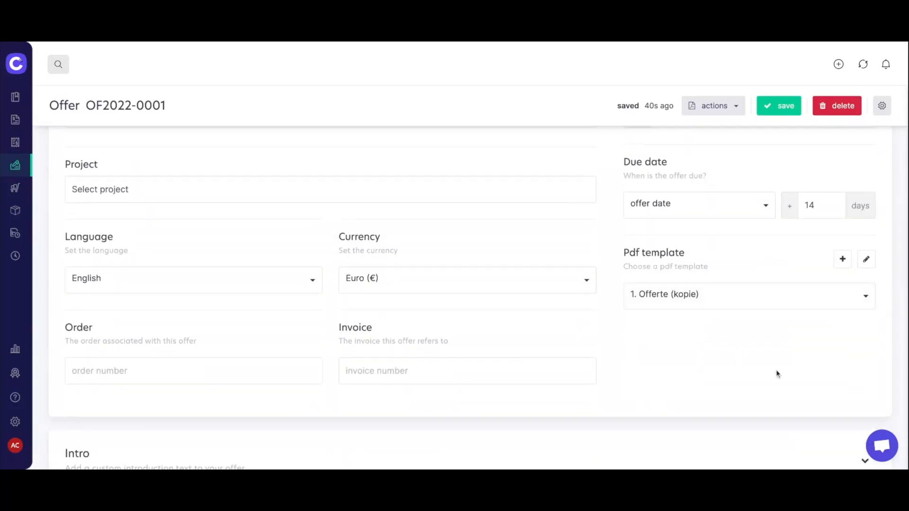
Select the '3. Template demo comanage' PDF template for offer OF2022-0001.
{"action": "left_click", "coordinate": [865, 301]}
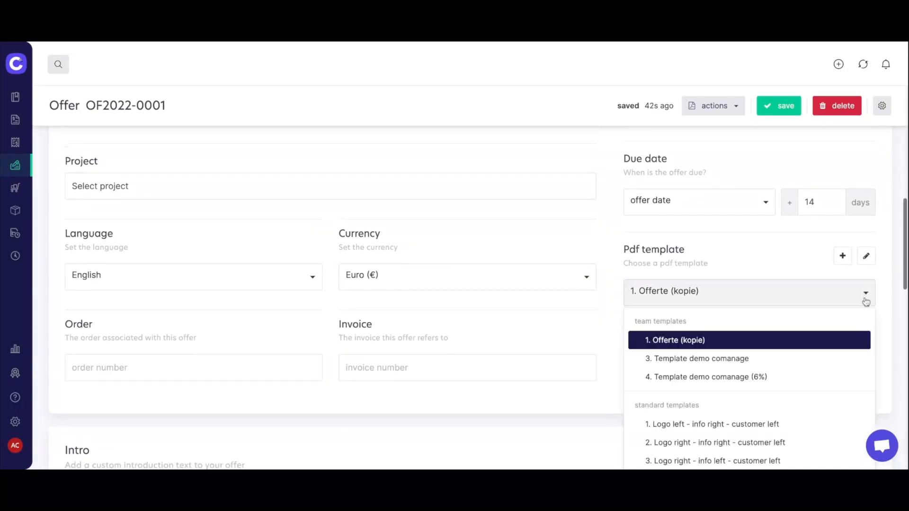
{"action": "left_click", "coordinate": [747, 362]}
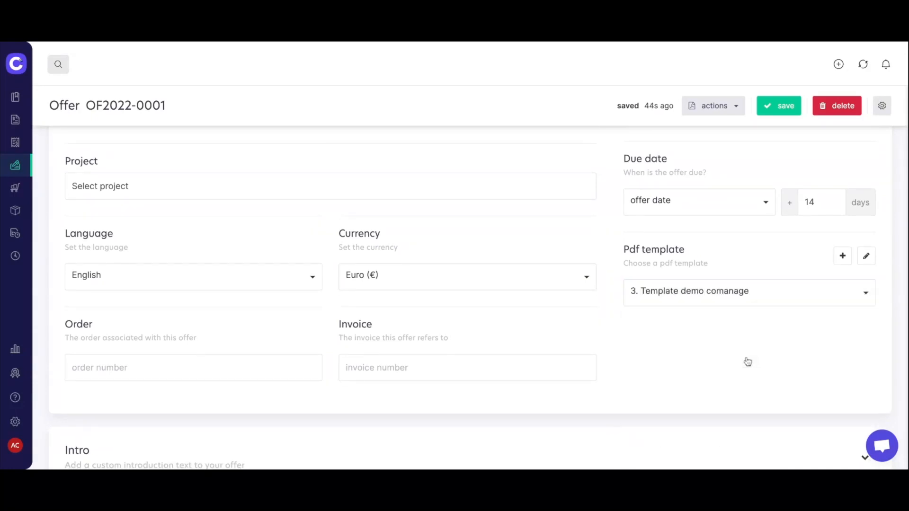
{"action": "scroll", "coordinate": [676, 356], "scroll_direction": "down", "scroll_amount": 3}
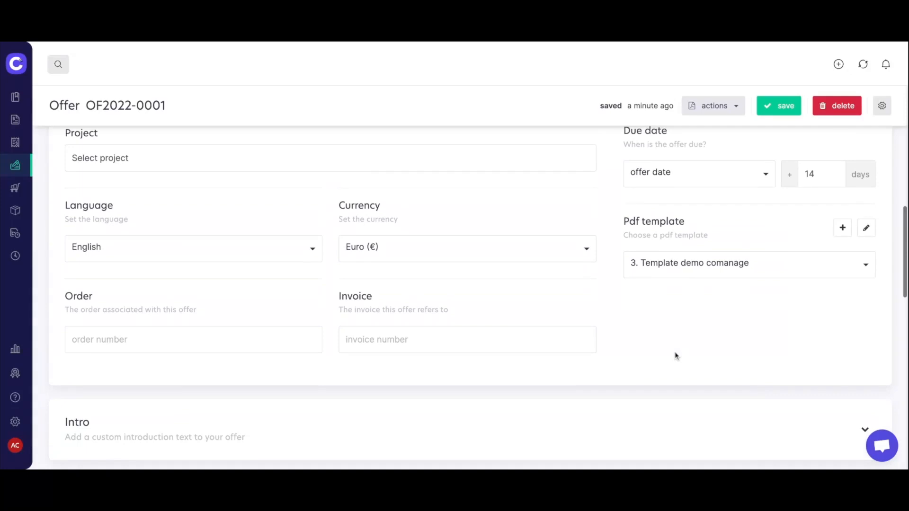
{"action": "scroll", "coordinate": [279, 259], "scroll_direction": "down", "scroll_amount": 2}
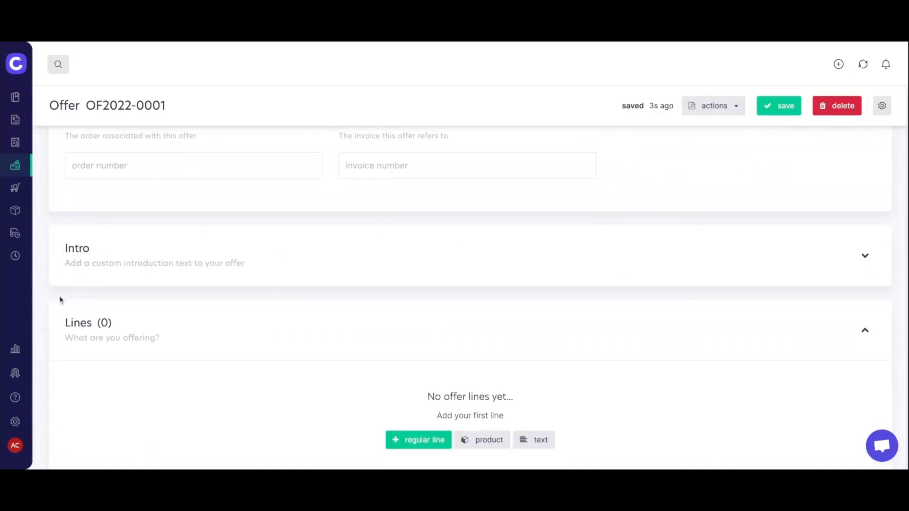
{"action": "scroll", "coordinate": [369, 248], "scroll_direction": "down", "scroll_amount": 4}
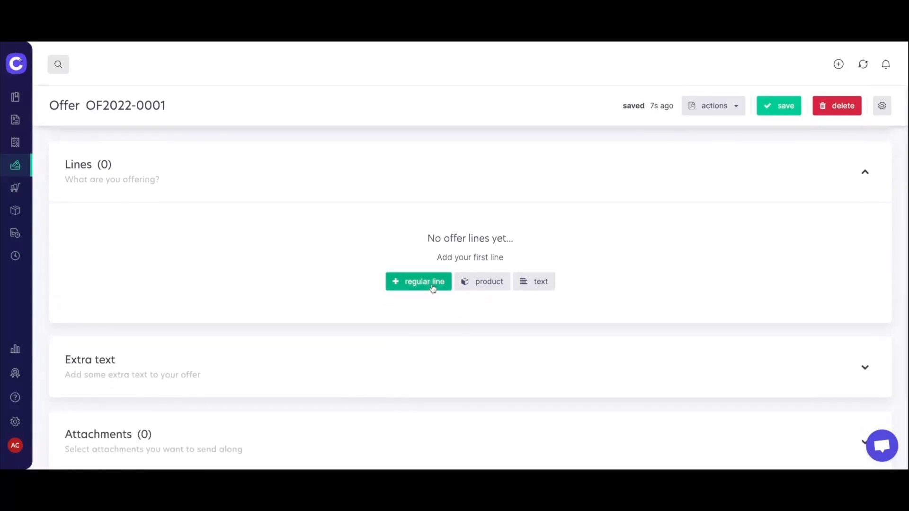
Add a regular line 'CoManage Starter Package' in pieces at 175,00 excl. VAT.
{"action": "left_click", "coordinate": [414, 287]}
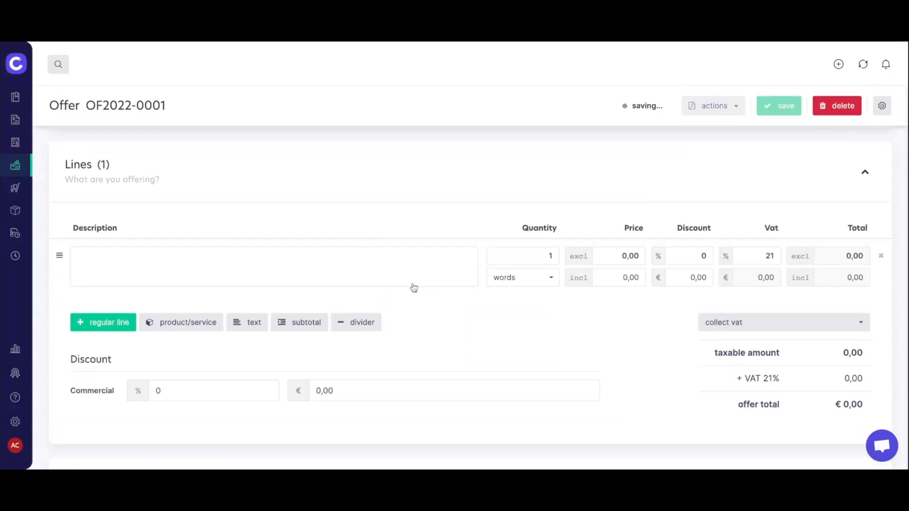
{"action": "left_click", "coordinate": [297, 275]}
{"action": "type", "text": "CoManage Starter Package"}
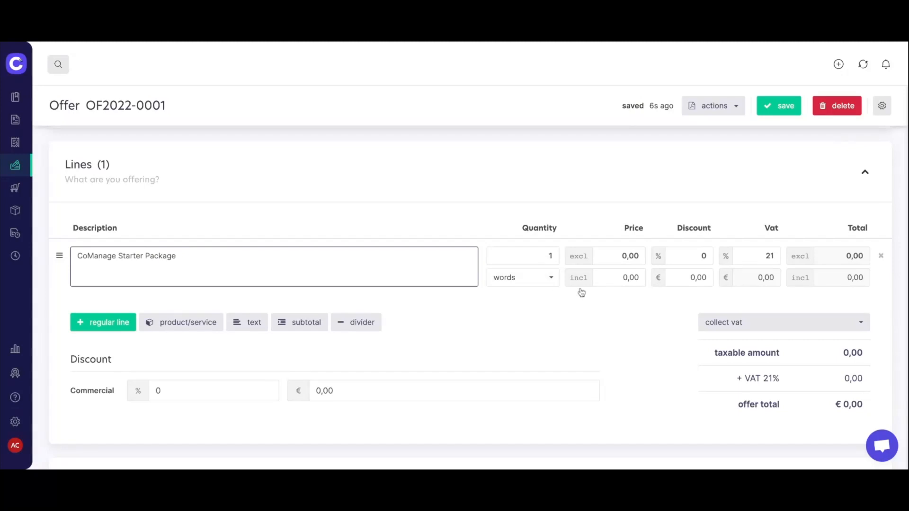
{"action": "left_click", "coordinate": [547, 280]}
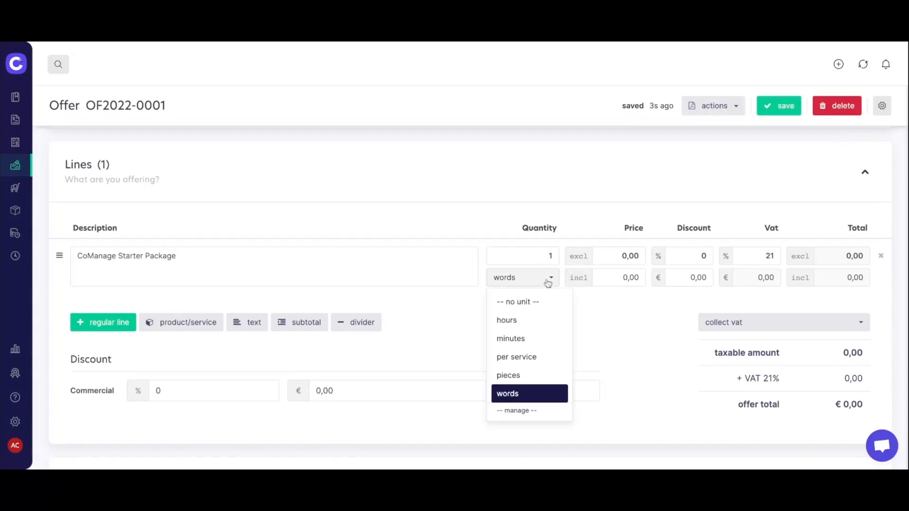
{"action": "left_click", "coordinate": [528, 378]}
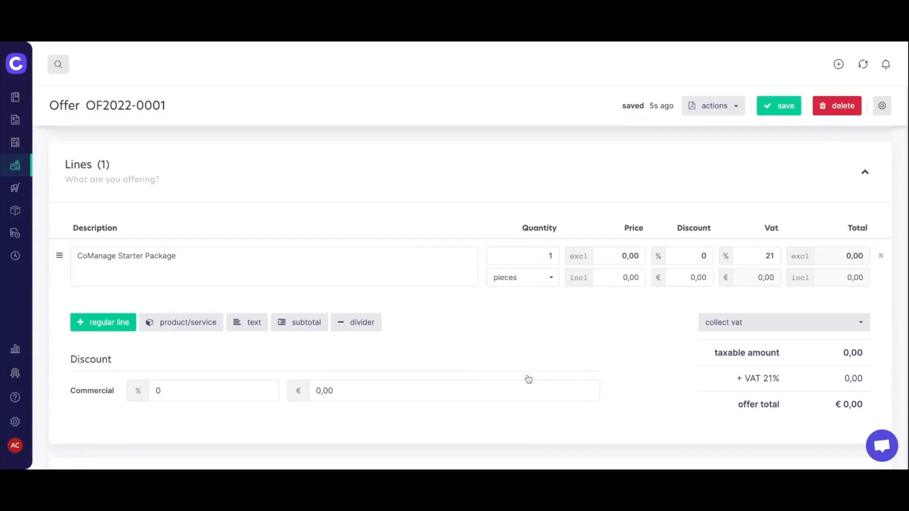
{"action": "left_click", "coordinate": [625, 257]}
{"action": "type", "text": "175,00"}
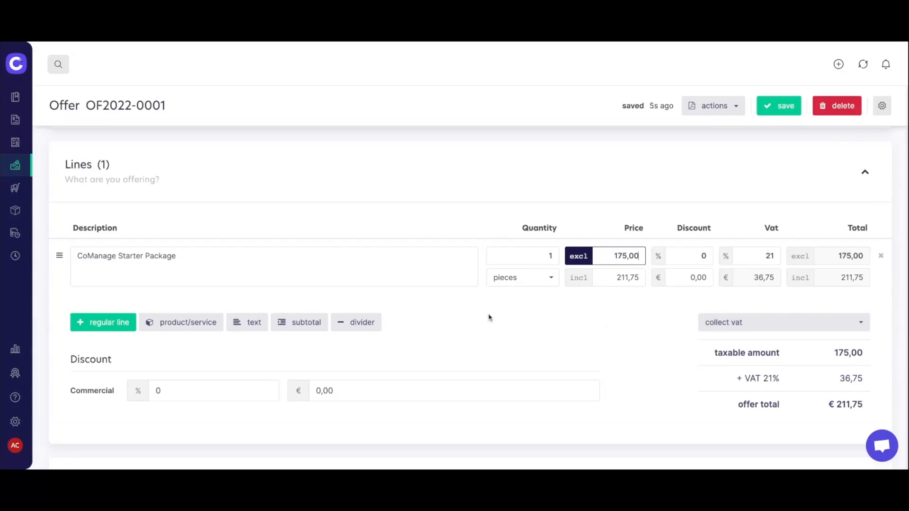
Review the remaining offer sections and save offer OF2022-0001.
{"action": "scroll", "coordinate": [489, 318], "scroll_direction": "down", "scroll_amount": 4}
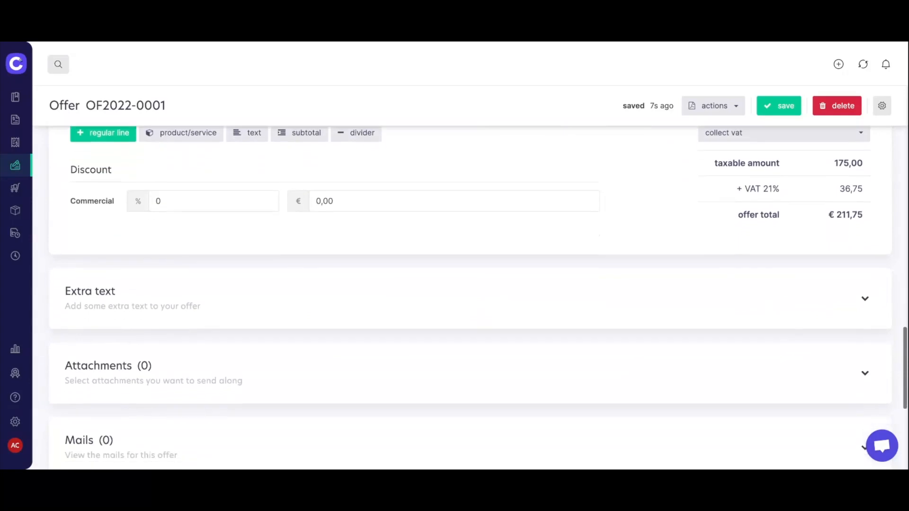
{"action": "scroll", "coordinate": [292, 299], "scroll_direction": "down", "scroll_amount": 1}
{"action": "scroll", "coordinate": [292, 299], "scroll_direction": "down", "scroll_amount": 3}
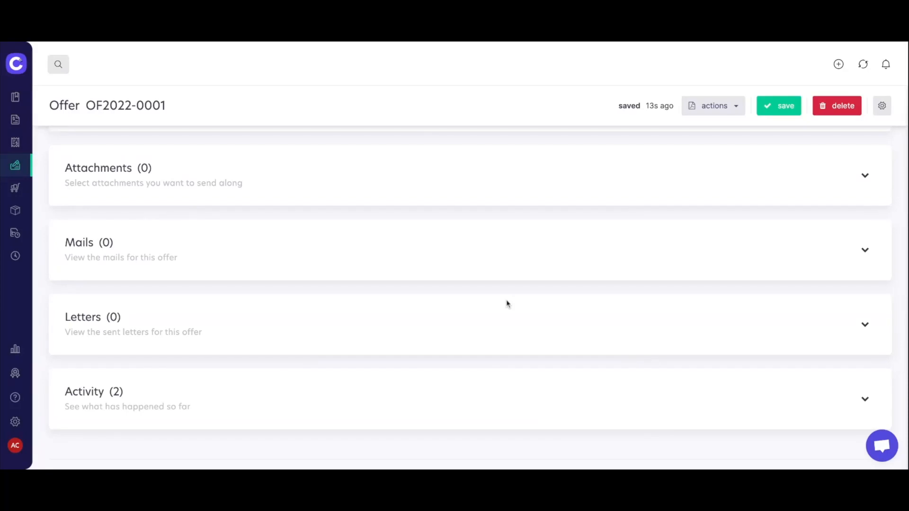
{"action": "scroll", "coordinate": [507, 304], "scroll_direction": "up", "scroll_amount": 1}
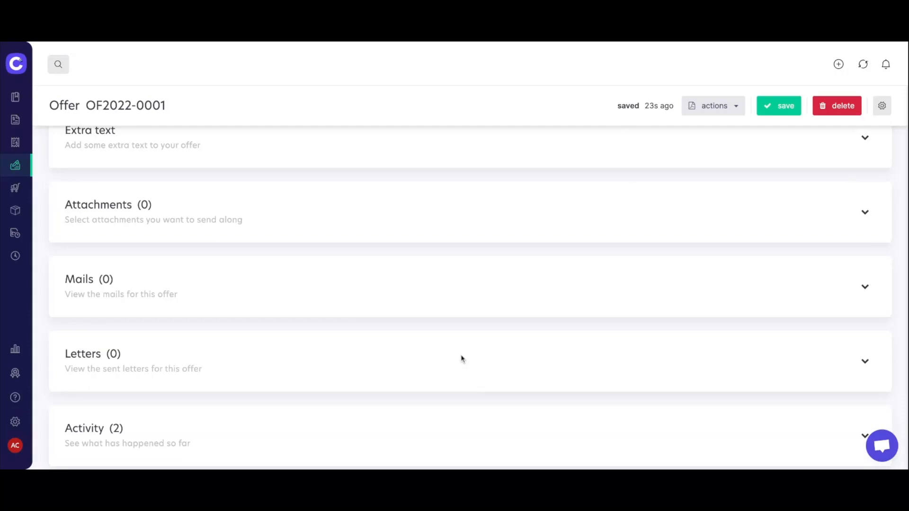
{"action": "scroll", "coordinate": [511, 332], "scroll_direction": "up", "scroll_amount": 10}
{"action": "scroll", "coordinate": [512, 331], "scroll_direction": "up", "scroll_amount": 5}
{"action": "left_click", "coordinate": [781, 109]}
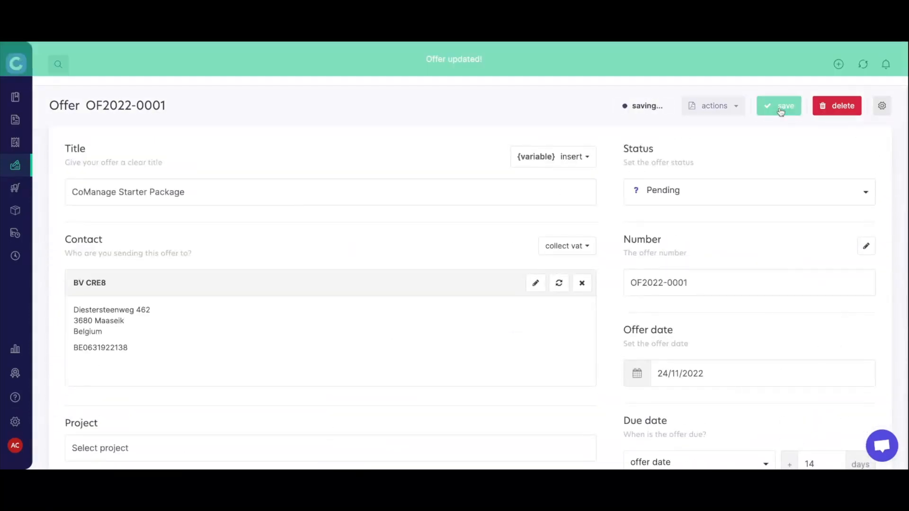
{"action": "left_click", "coordinate": [732, 109]}
{"action": "left_click", "coordinate": [734, 133]}
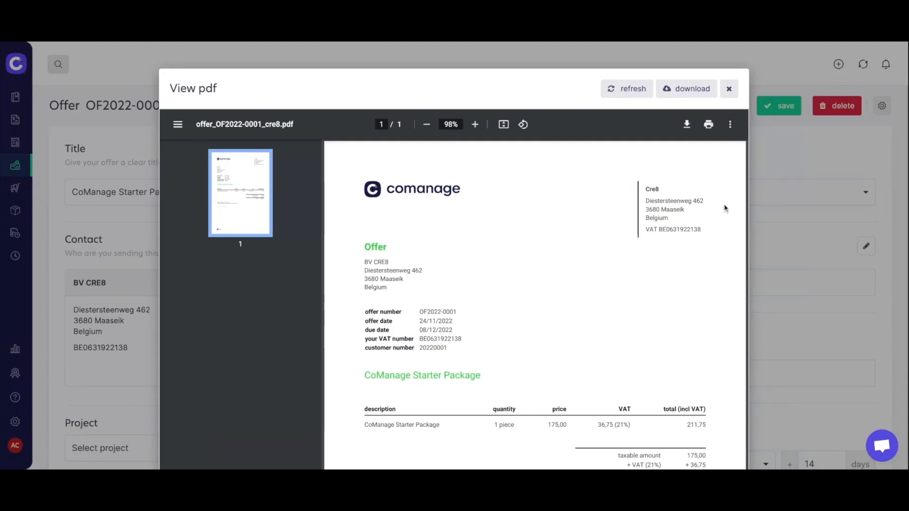
{"action": "scroll", "coordinate": [725, 209], "scroll_direction": "down", "scroll_amount": 2}
{"action": "scroll", "coordinate": [725, 209], "scroll_direction": "down", "scroll_amount": 5}
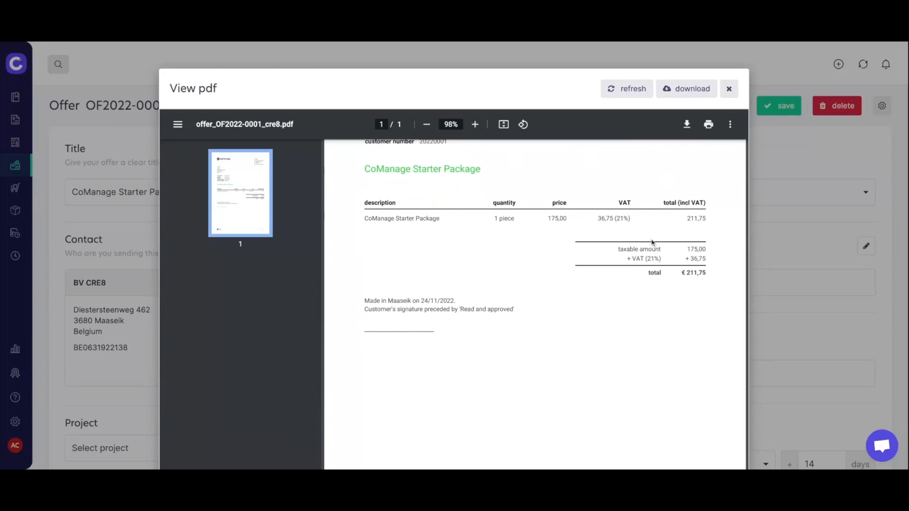
{"action": "scroll", "coordinate": [652, 242], "scroll_direction": "down", "scroll_amount": 2}
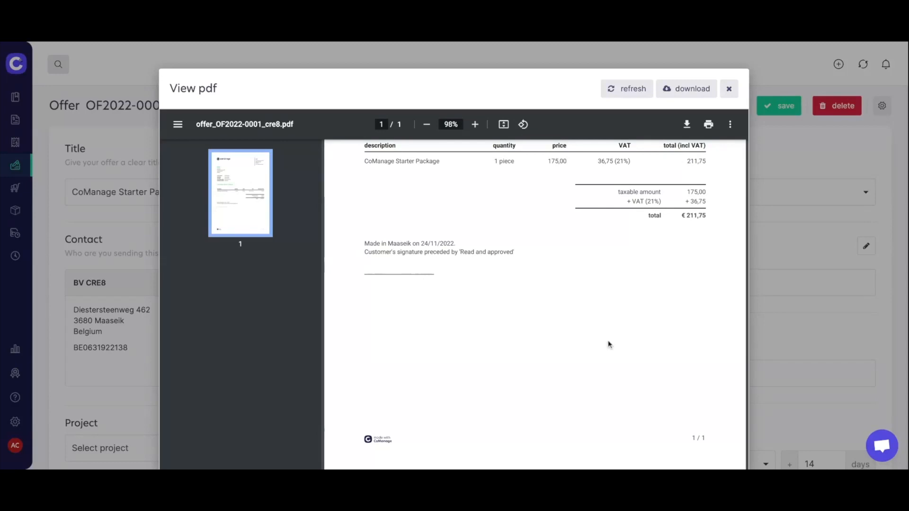
{"action": "scroll", "coordinate": [609, 345], "scroll_direction": "up", "scroll_amount": 8}
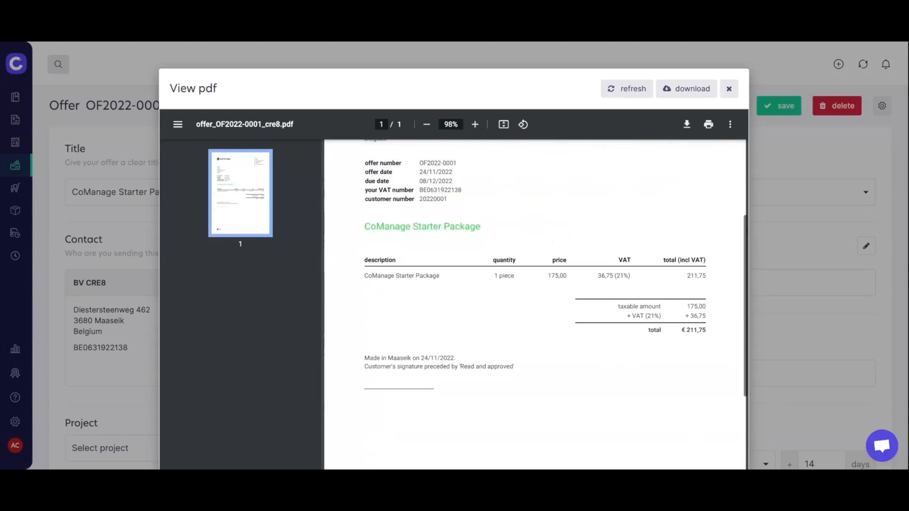
{"action": "left_click", "coordinate": [729, 89]}
{"action": "left_click", "coordinate": [723, 106]}
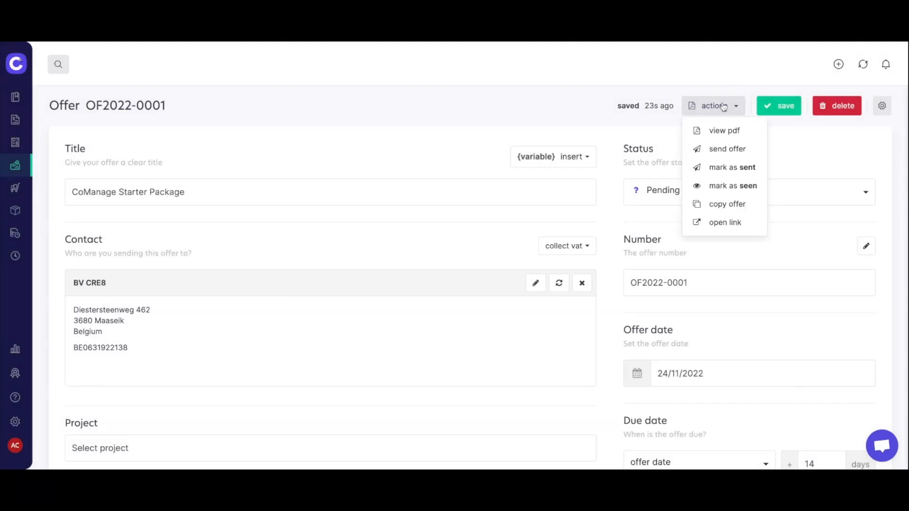
{"action": "left_click", "coordinate": [733, 150]}
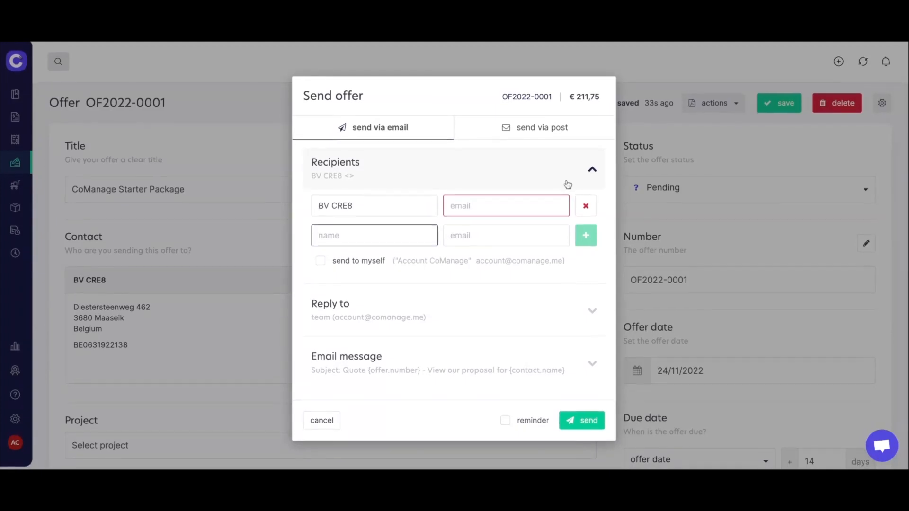
{"action": "left_click", "coordinate": [592, 366]}
{"action": "scroll", "coordinate": [569, 328], "scroll_direction": "down", "scroll_amount": 3}
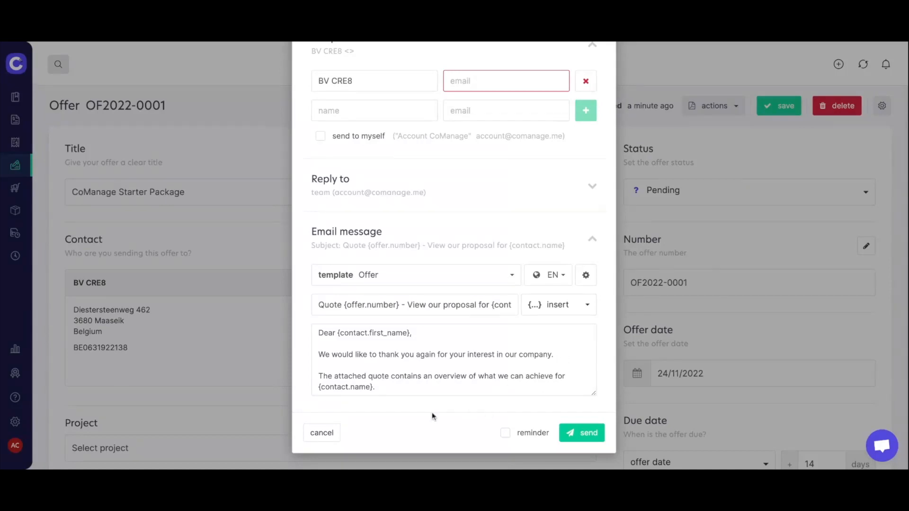
{"action": "scroll", "coordinate": [432, 416], "scroll_direction": "up", "scroll_amount": 3}
{"action": "scroll", "coordinate": [432, 417], "scroll_direction": "down", "scroll_amount": 3}
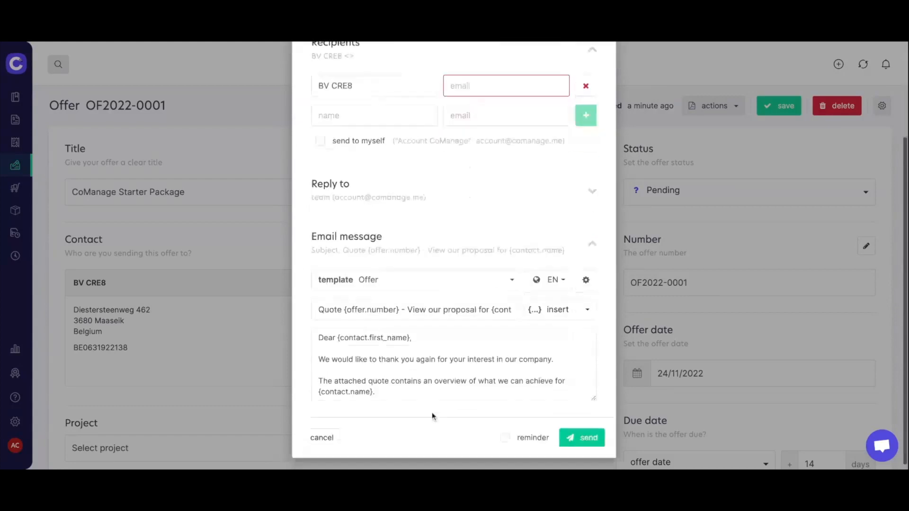
{"action": "left_click", "coordinate": [322, 433]}
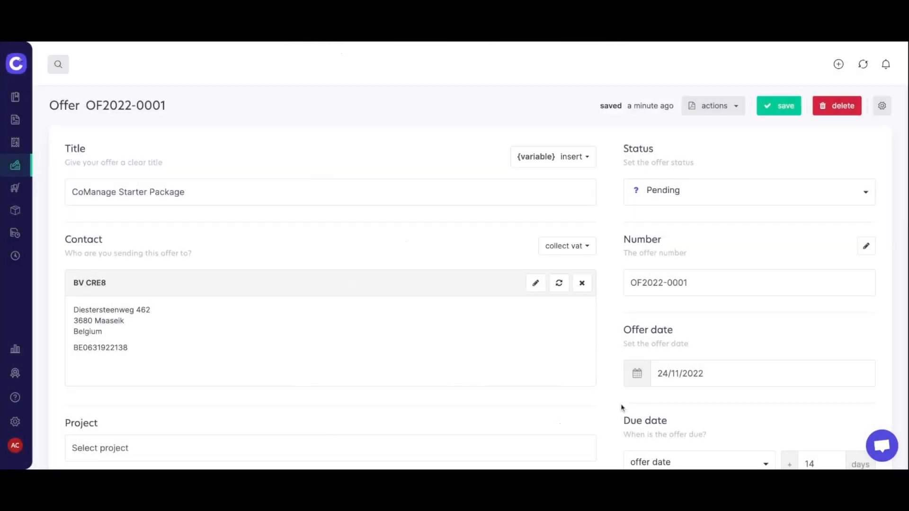
Save the offer, then change OF2022-0001 from pending to approved in the Offers list.
{"action": "left_click", "coordinate": [783, 108]}
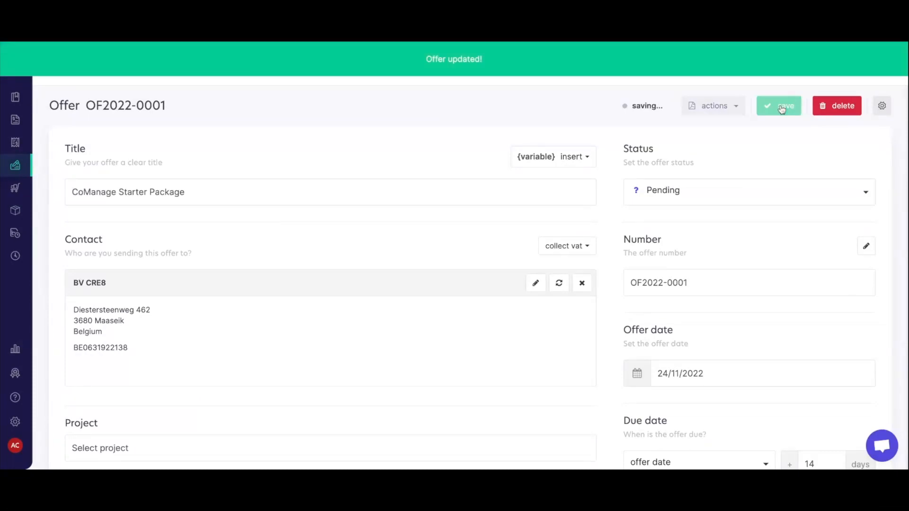
{"action": "left_click", "coordinate": [13, 166]}
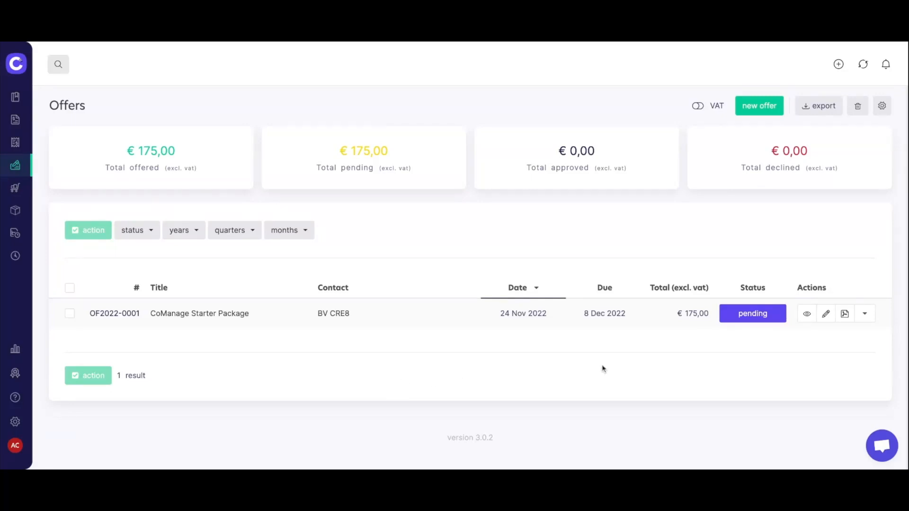
{"action": "left_click", "coordinate": [756, 314]}
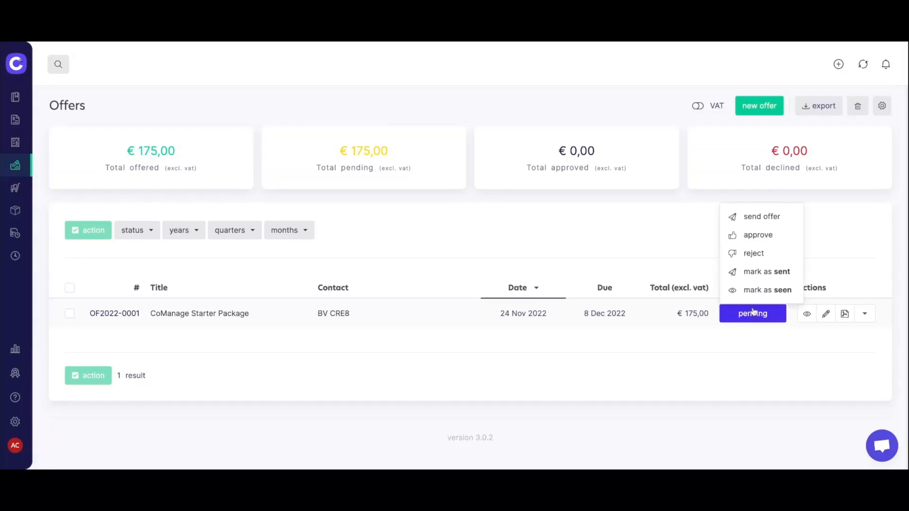
{"action": "left_click", "coordinate": [750, 237]}
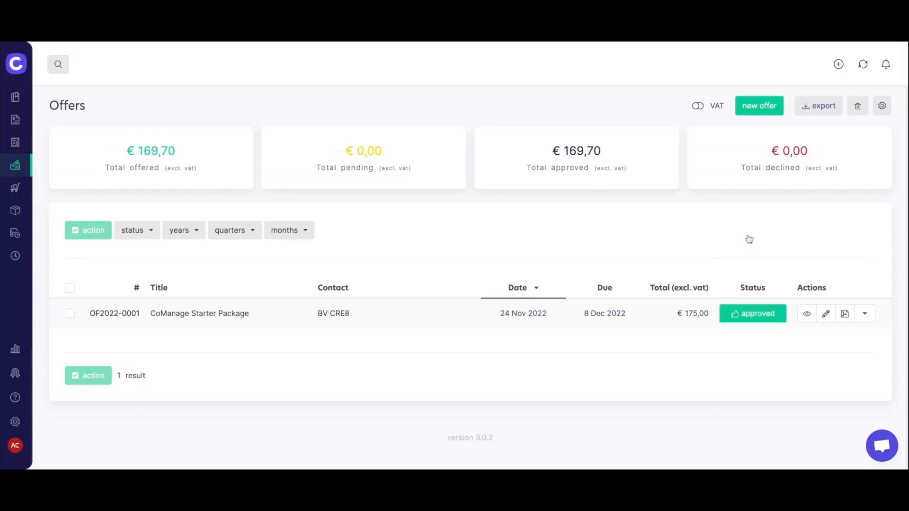
{"action": "left_click", "coordinate": [865, 315]}
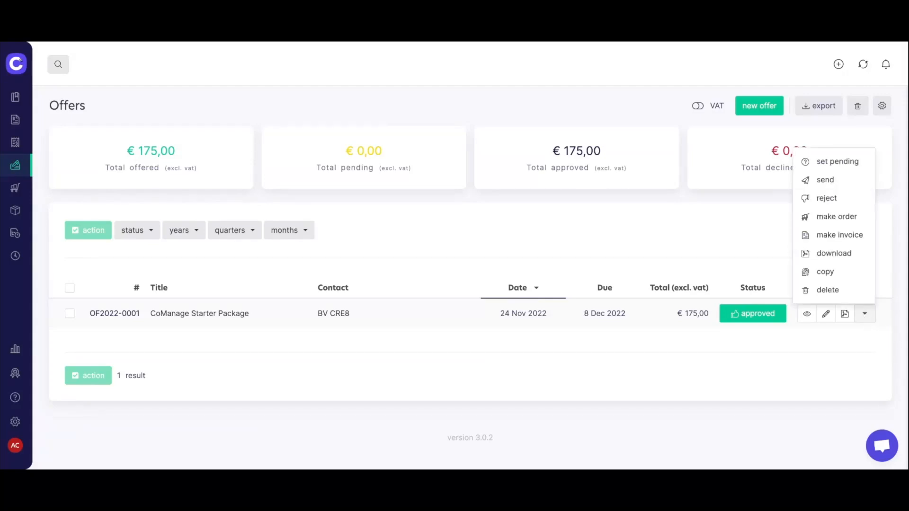
Make invoice #142 from the offer with a structured payment reference, 14 due days and reminders on.
{"action": "left_click", "coordinate": [840, 233]}
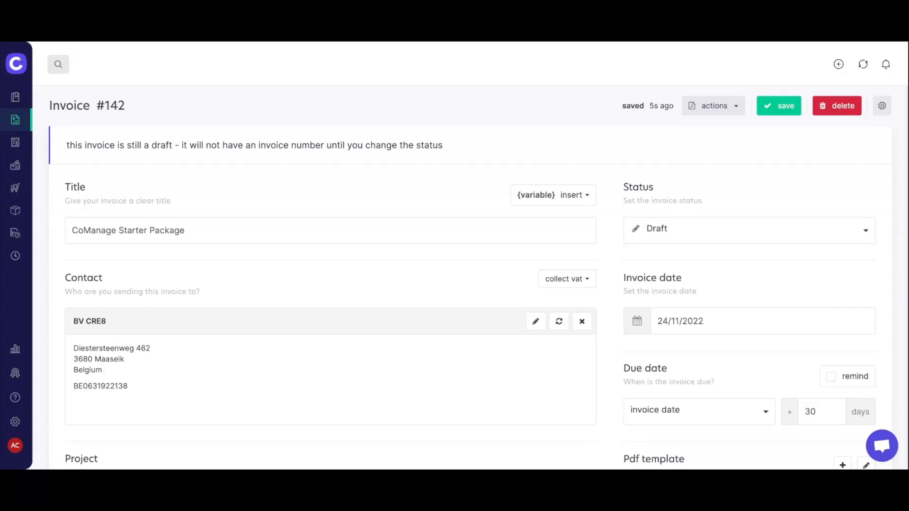
{"action": "scroll", "coordinate": [618, 263], "scroll_direction": "down", "scroll_amount": 3}
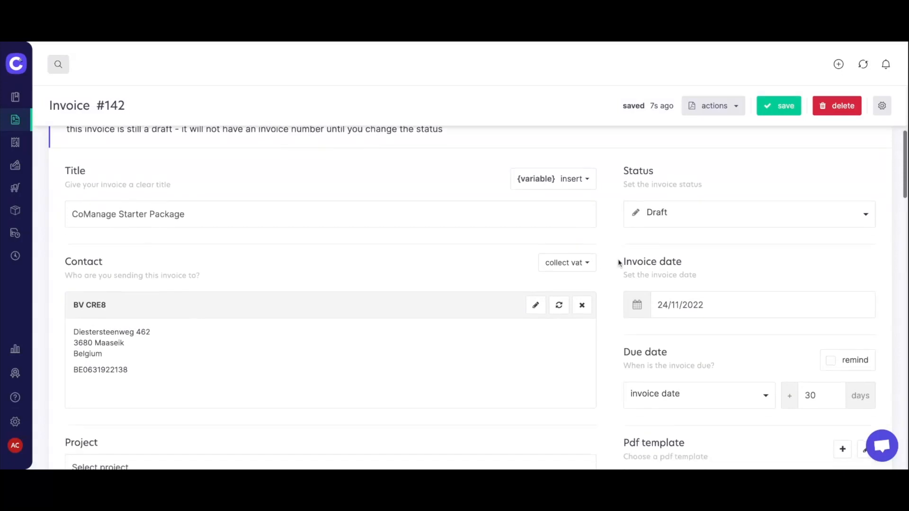
{"action": "scroll", "coordinate": [470, 290], "scroll_direction": "down", "scroll_amount": 3}
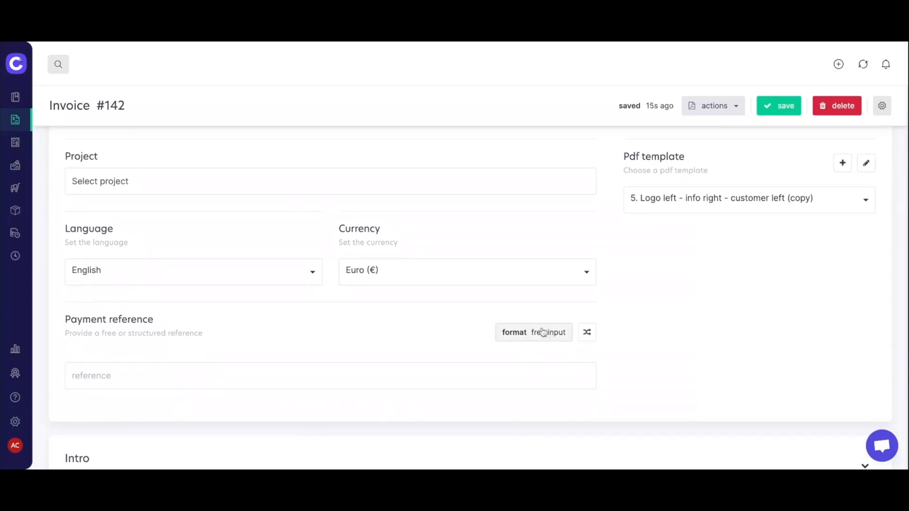
{"action": "left_click", "coordinate": [563, 339]}
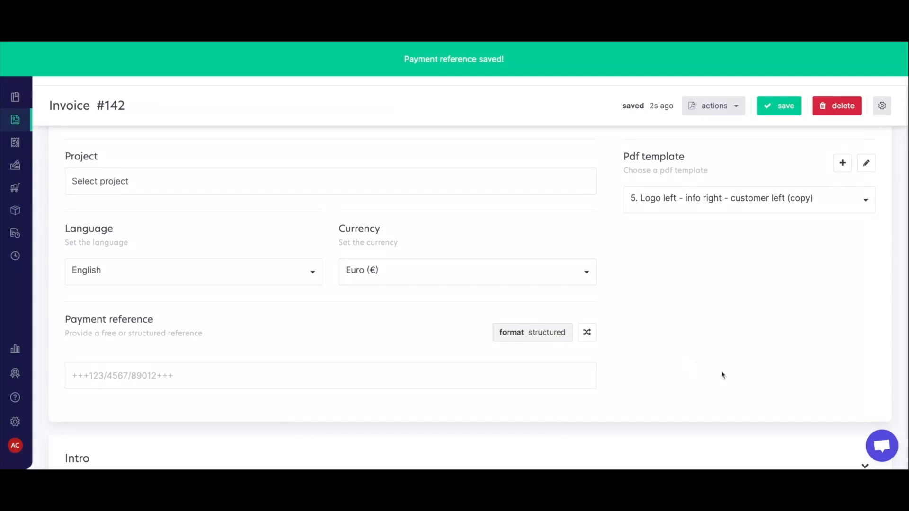
{"action": "scroll", "coordinate": [722, 375], "scroll_direction": "up", "scroll_amount": 6}
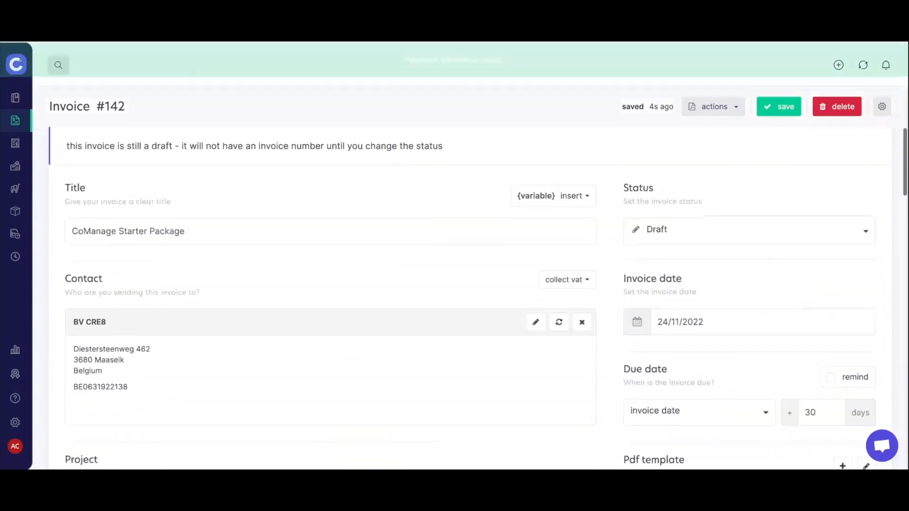
{"action": "scroll", "coordinate": [903, 318], "scroll_direction": "down", "scroll_amount": 2}
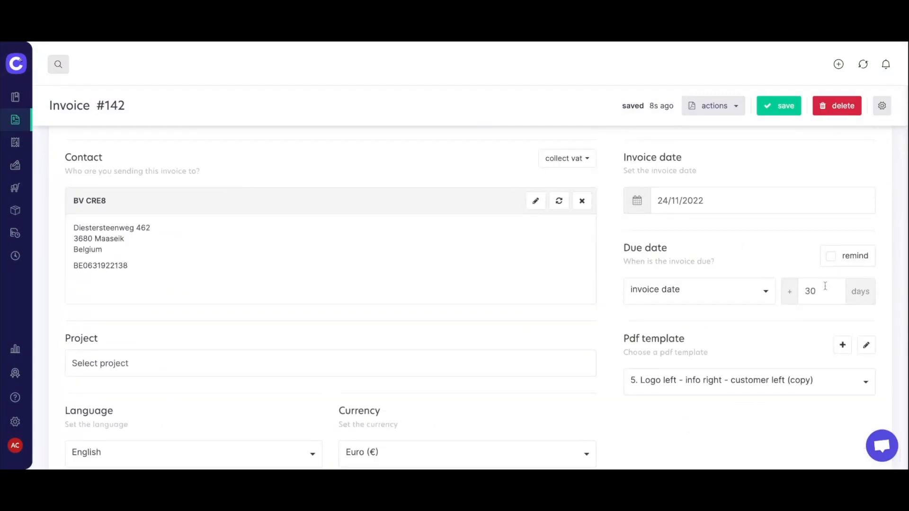
{"action": "left_click", "coordinate": [824, 292]}
{"action": "type", "text": "14"}
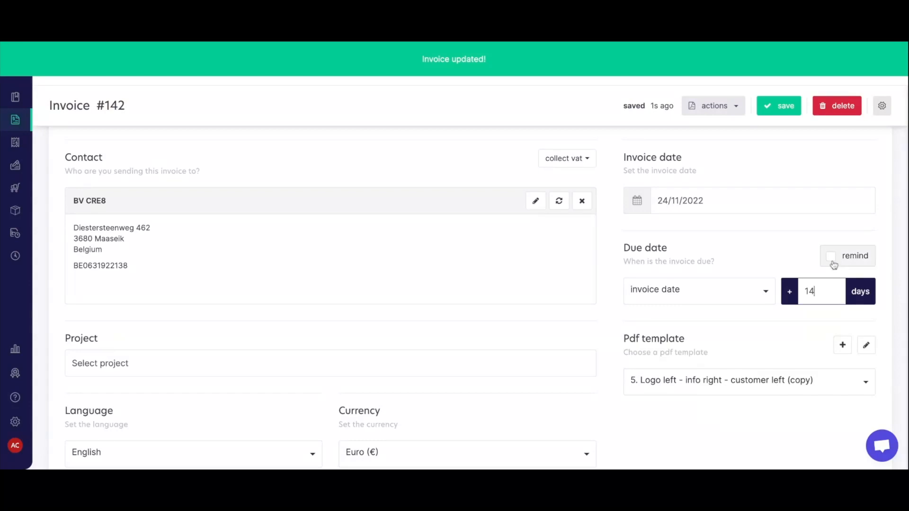
{"action": "left_click", "coordinate": [831, 258]}
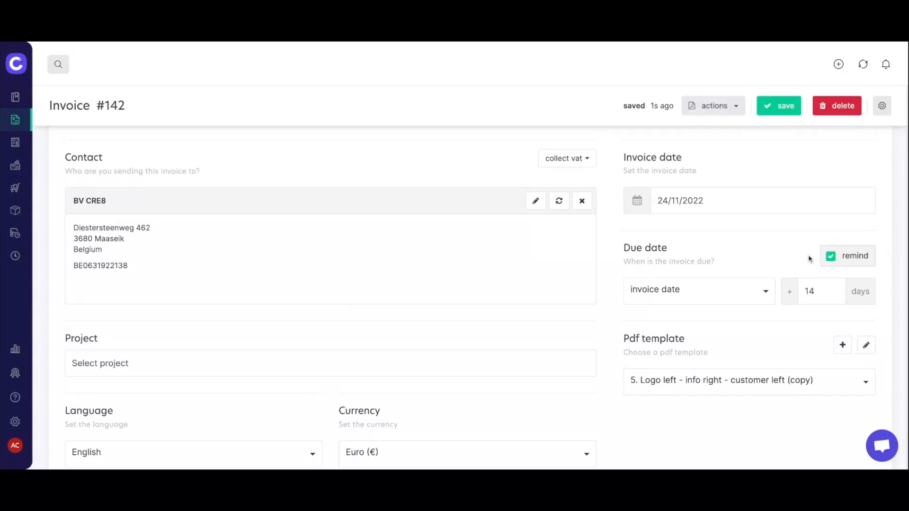
{"action": "scroll", "coordinate": [332, 284], "scroll_direction": "down", "scroll_amount": 2}
Set the invoice PDF template to '3. Logo left - info right - customer left (copy)'.
{"action": "left_click", "coordinate": [861, 317]}
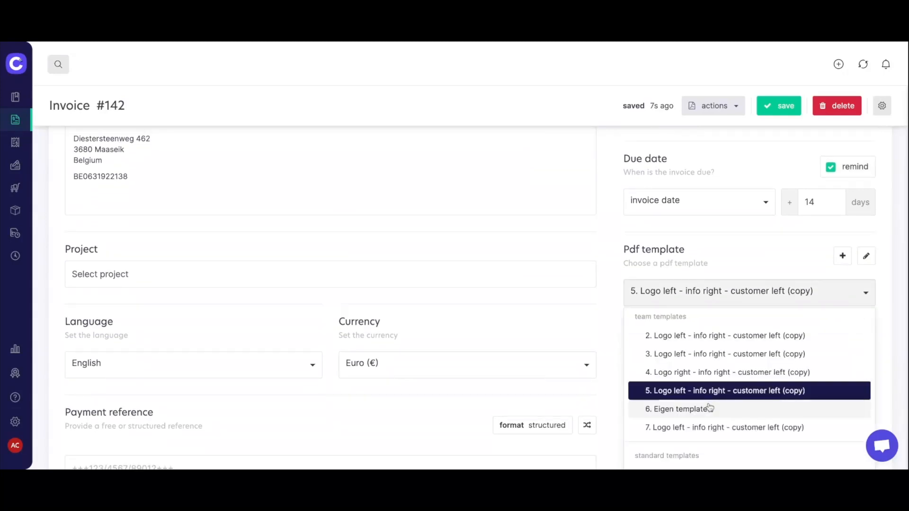
{"action": "left_click", "coordinate": [709, 408]}
{"action": "scroll", "coordinate": [759, 361], "scroll_direction": "down", "scroll_amount": 1}
{"action": "scroll", "coordinate": [759, 360], "scroll_direction": "down", "scroll_amount": 3}
{"action": "scroll", "coordinate": [759, 361], "scroll_direction": "up", "scroll_amount": 2}
{"action": "left_click", "coordinate": [758, 213]}
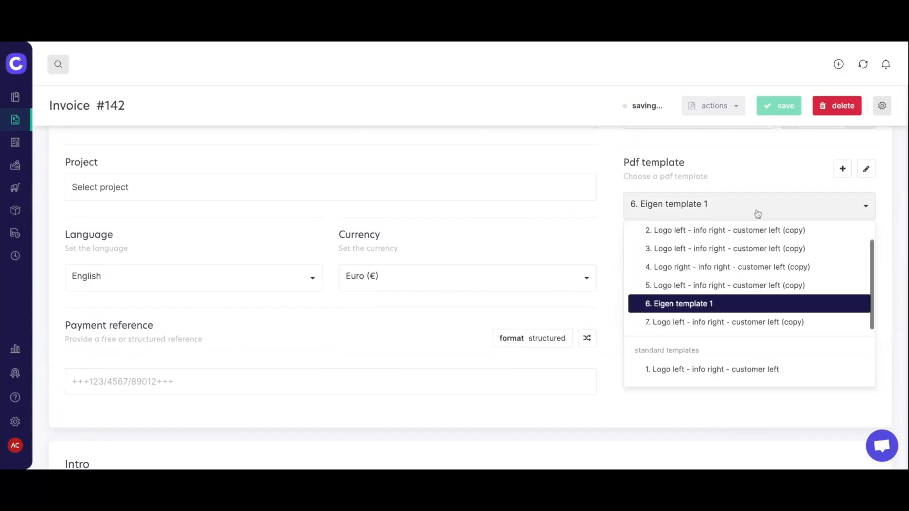
{"action": "left_click", "coordinate": [733, 249]}
Review the invoice sections and save invoice #142 with its € 211,75 line.
{"action": "scroll", "coordinate": [721, 282], "scroll_direction": "down", "scroll_amount": 3}
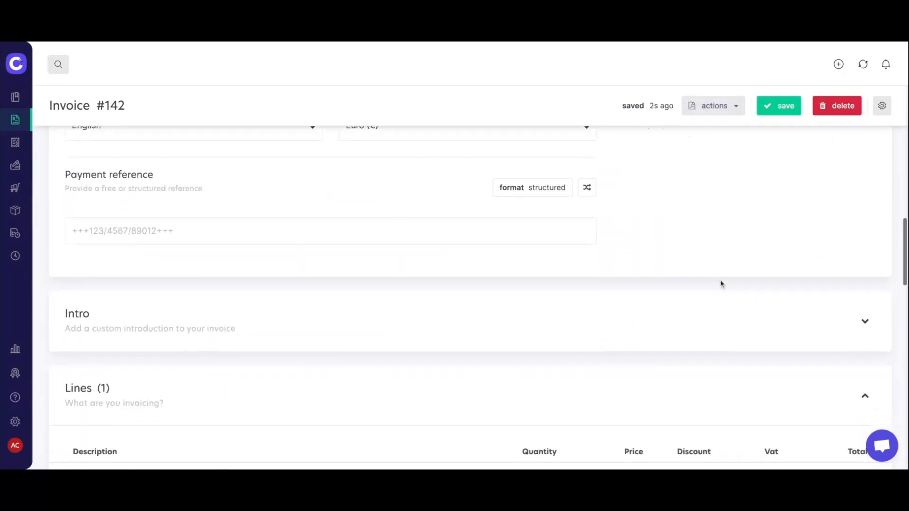
{"action": "scroll", "coordinate": [720, 283], "scroll_direction": "down", "scroll_amount": 2}
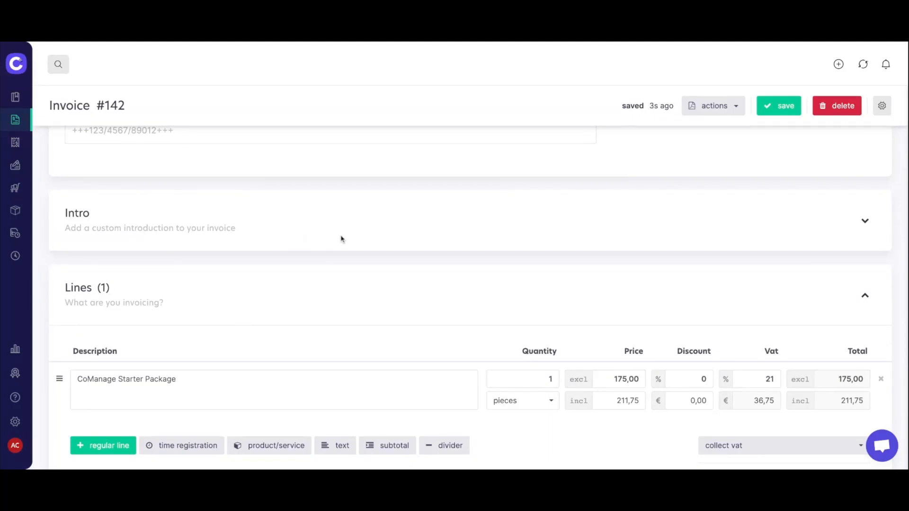
{"action": "scroll", "coordinate": [341, 239], "scroll_direction": "down", "scroll_amount": 3}
{"action": "scroll", "coordinate": [341, 239], "scroll_direction": "down", "scroll_amount": 1}
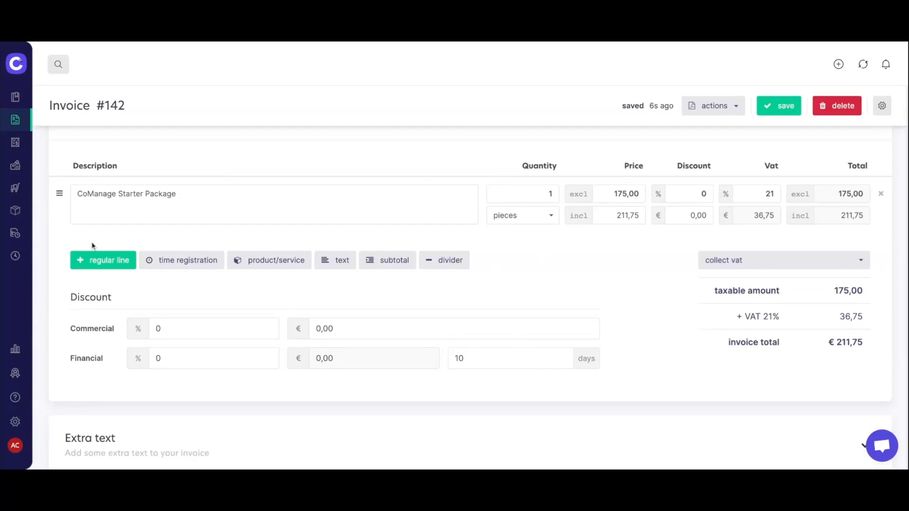
{"action": "scroll", "coordinate": [522, 277], "scroll_direction": "down", "scroll_amount": 4}
{"action": "scroll", "coordinate": [522, 274], "scroll_direction": "down", "scroll_amount": 2}
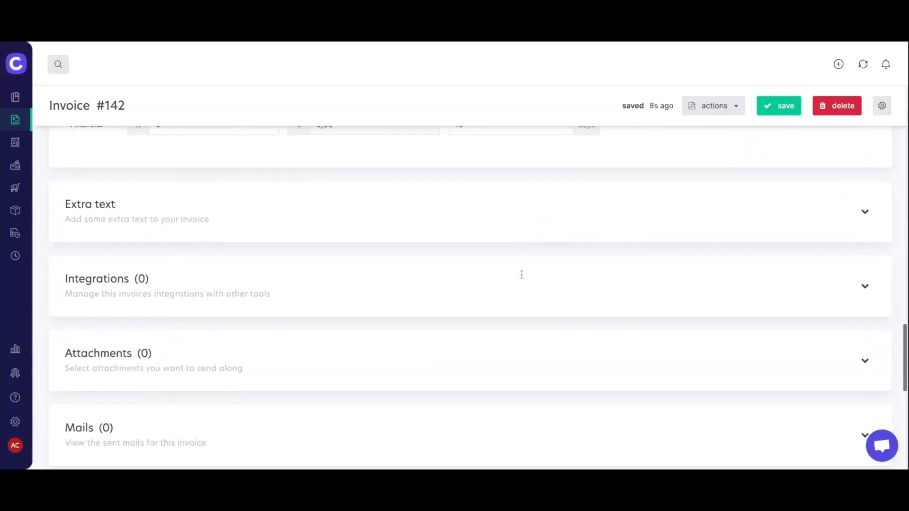
{"action": "scroll", "coordinate": [522, 275], "scroll_direction": "down", "scroll_amount": 1}
{"action": "scroll", "coordinate": [478, 299], "scroll_direction": "down", "scroll_amount": 3}
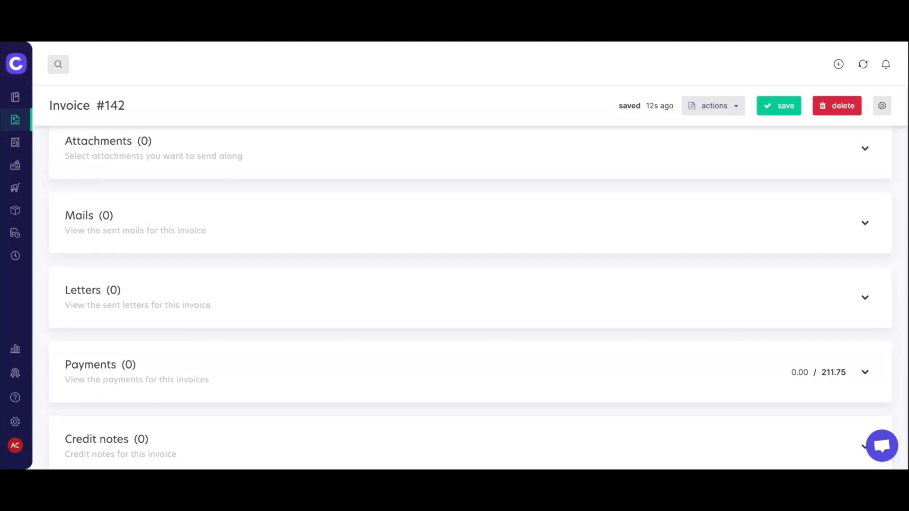
{"action": "scroll", "coordinate": [479, 285], "scroll_direction": "up", "scroll_amount": 15}
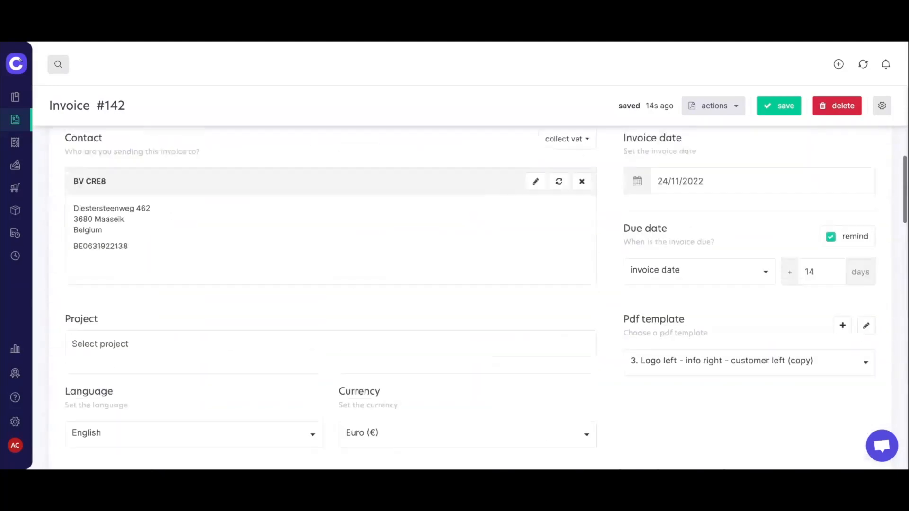
{"action": "scroll", "coordinate": [479, 285], "scroll_direction": "up", "scroll_amount": 3}
{"action": "left_click", "coordinate": [781, 110]}
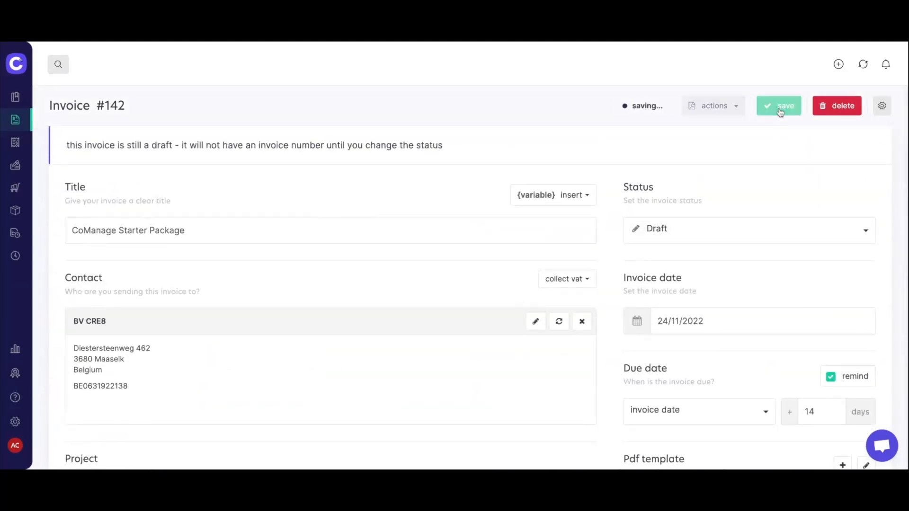
{"action": "left_click", "coordinate": [717, 107]}
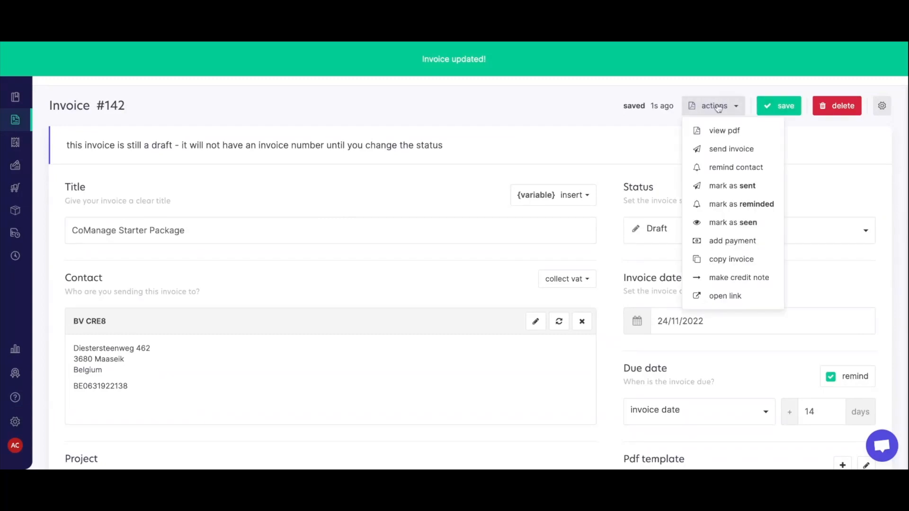
Preview the invoice as a PDF and scroll through it.
{"action": "left_click", "coordinate": [727, 131]}
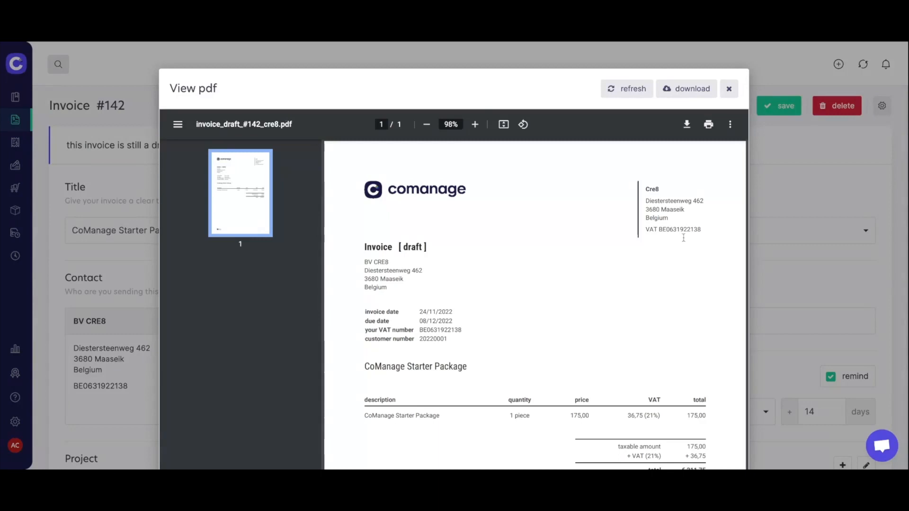
{"action": "scroll", "coordinate": [683, 238], "scroll_direction": "down", "scroll_amount": 5}
{"action": "scroll", "coordinate": [535, 303], "scroll_direction": "down", "scroll_amount": 5}
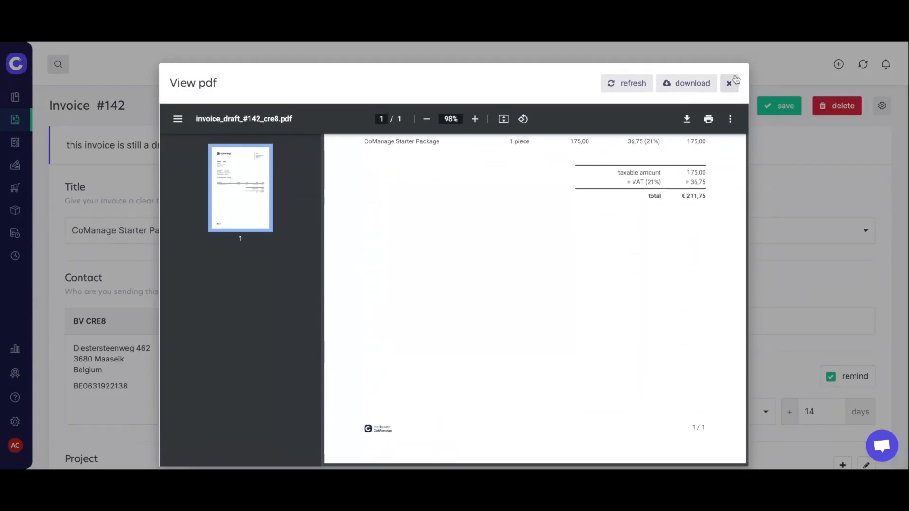
Close the preview and set the invoice status to Pending, numbering it FA2022-0001.
{"action": "left_click", "coordinate": [732, 83]}
{"action": "left_click", "coordinate": [742, 229]}
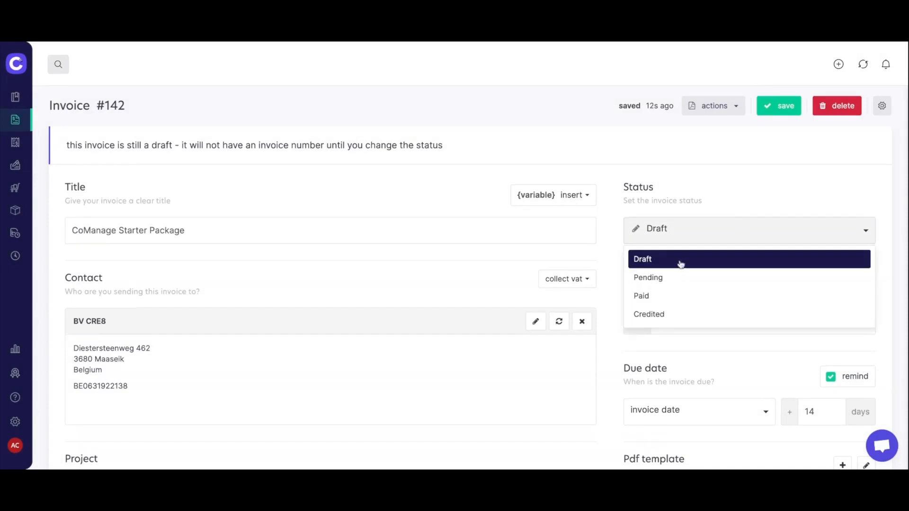
{"action": "left_click", "coordinate": [669, 277]}
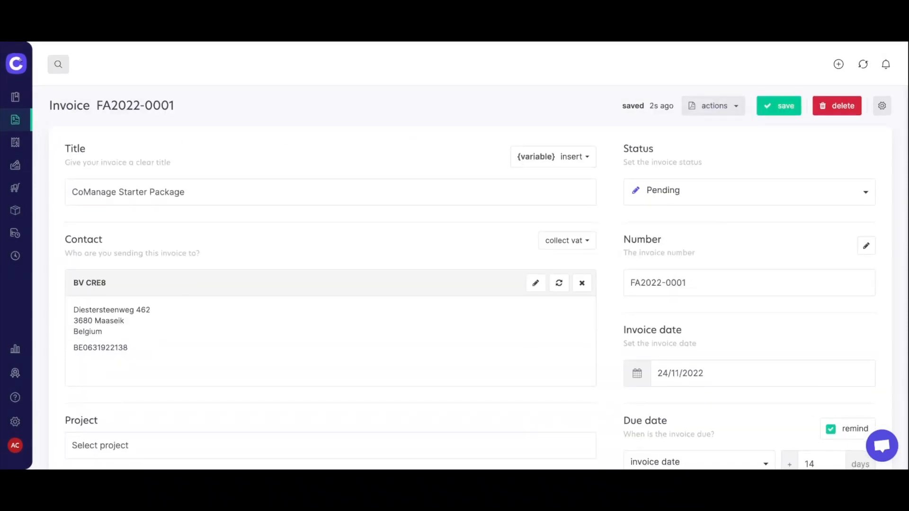
{"action": "mouse_move", "coordinate": [16, 121]}
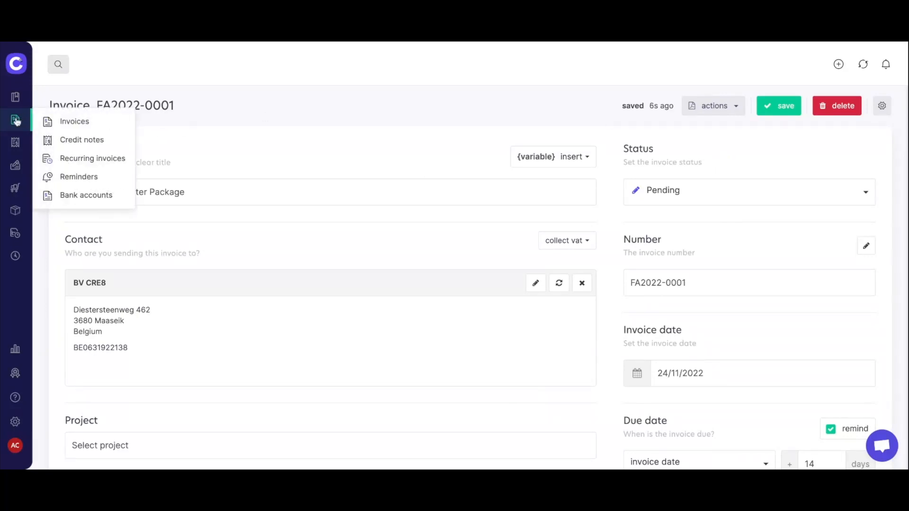
Go to the invoices overview and show the actions for pending invoice FA2022-0001.
{"action": "left_click", "coordinate": [16, 121]}
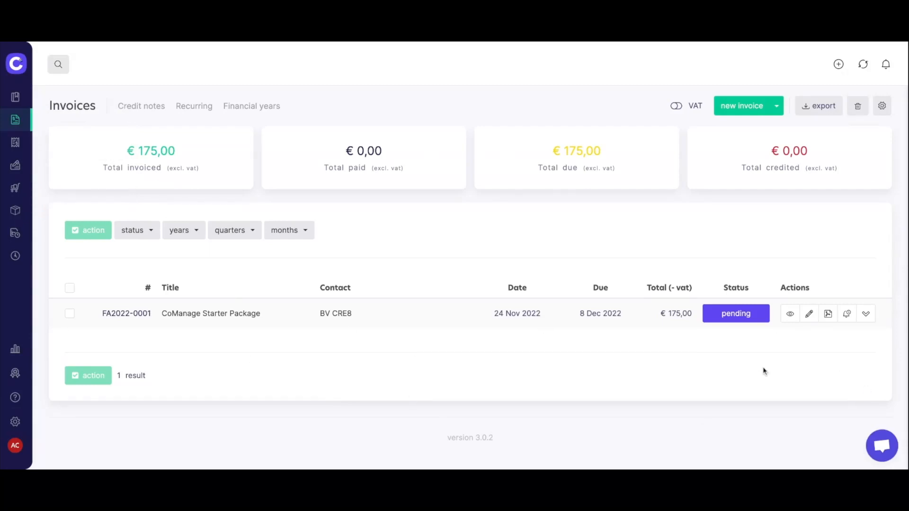
{"action": "left_click", "coordinate": [744, 317]}
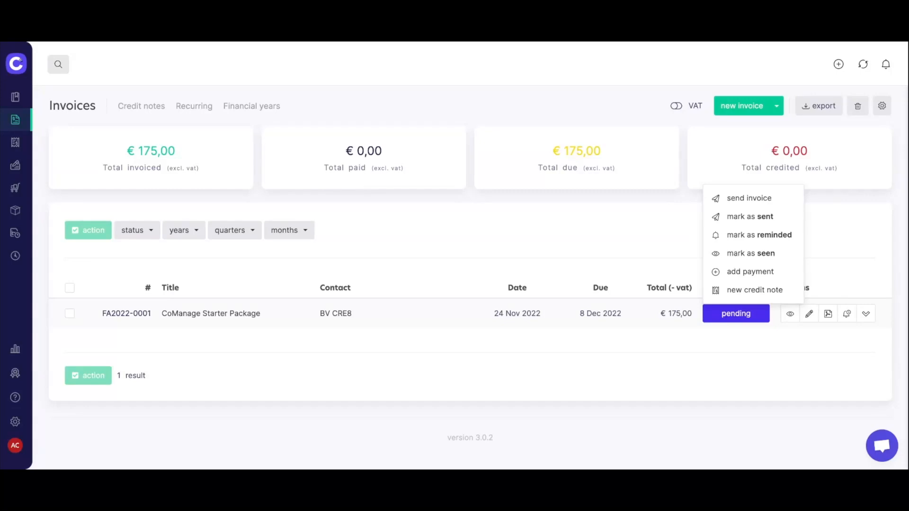
Create credit note 20220002 from invoice FA2022-0001 for BV CRE8 and save it.
{"action": "left_click", "coordinate": [752, 293]}
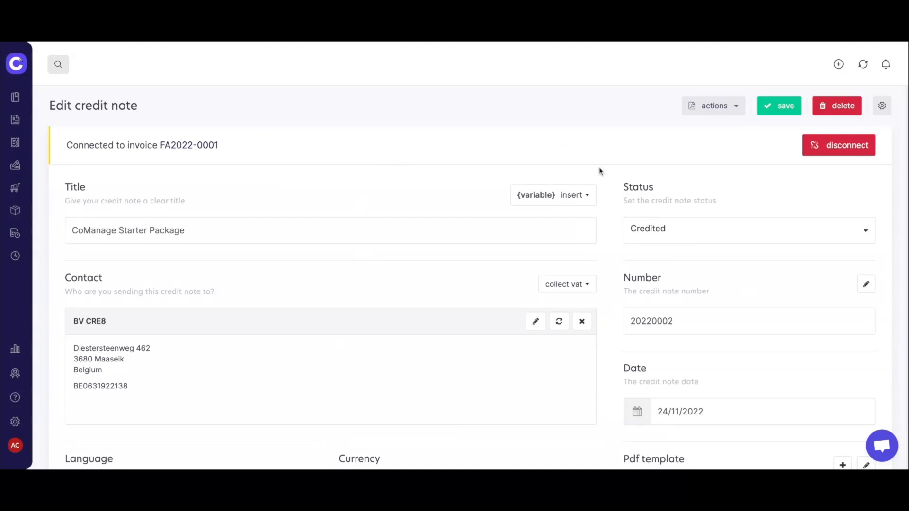
{"action": "scroll", "coordinate": [600, 310], "scroll_direction": "down", "scroll_amount": 5}
{"action": "scroll", "coordinate": [601, 310], "scroll_direction": "down", "scroll_amount": 4}
{"action": "scroll", "coordinate": [600, 308], "scroll_direction": "up", "scroll_amount": 9}
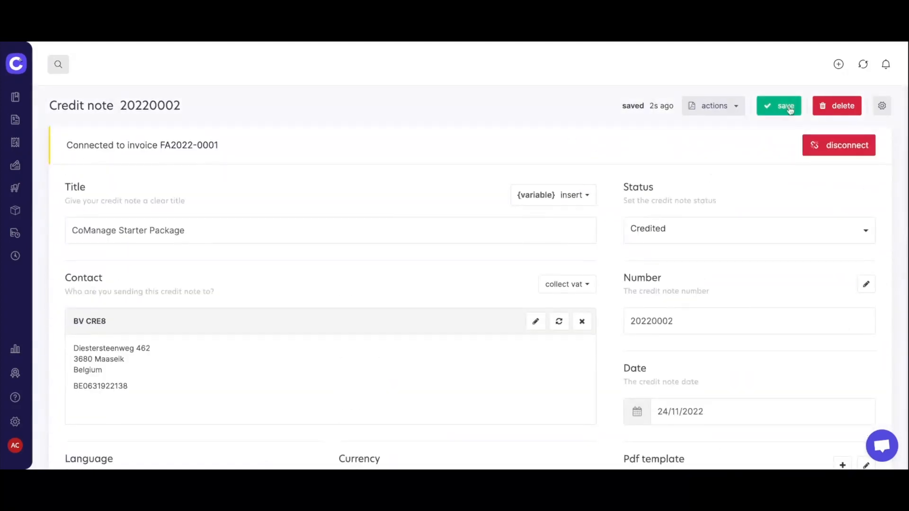
{"action": "left_click", "coordinate": [788, 109]}
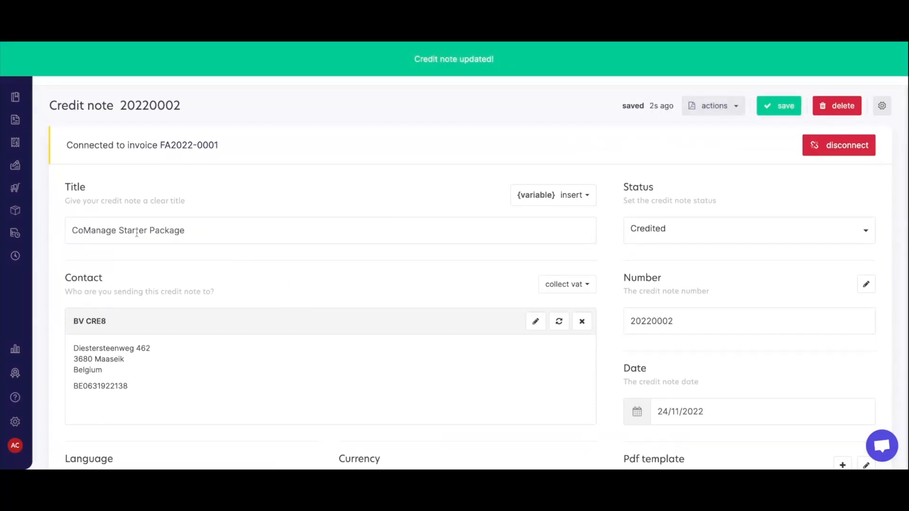
{"action": "mouse_move", "coordinate": [32, 148]}
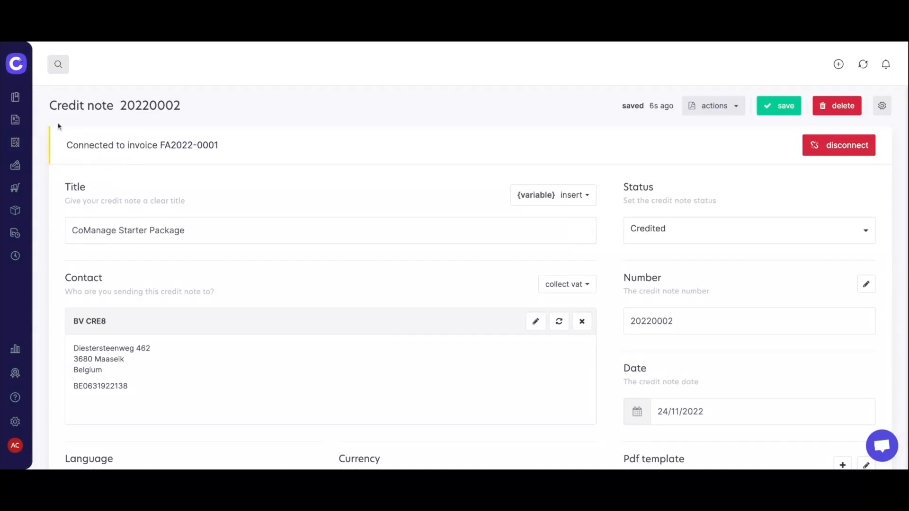
{"action": "mouse_move", "coordinate": [18, 117]}
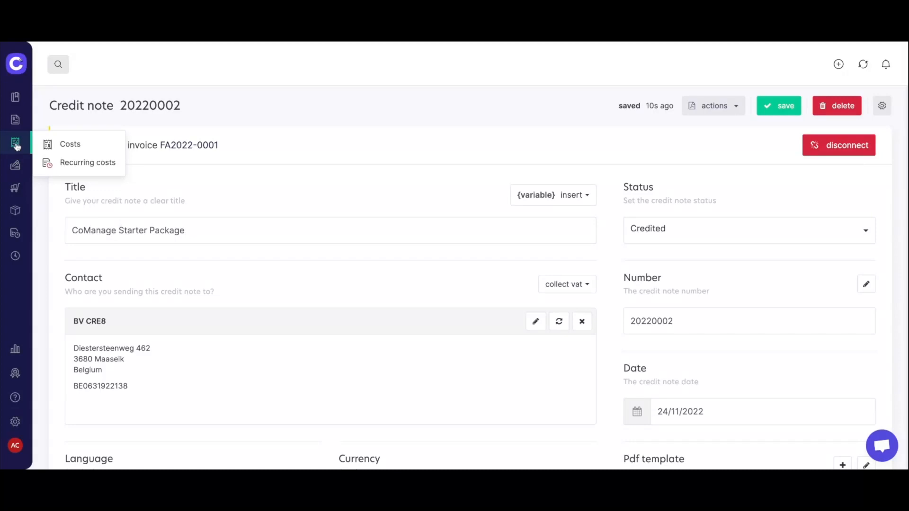
From the empty Costs overview, start a new cost and review its Pending, 24/11/2022, 21% VAT defaults.
{"action": "left_click", "coordinate": [16, 144]}
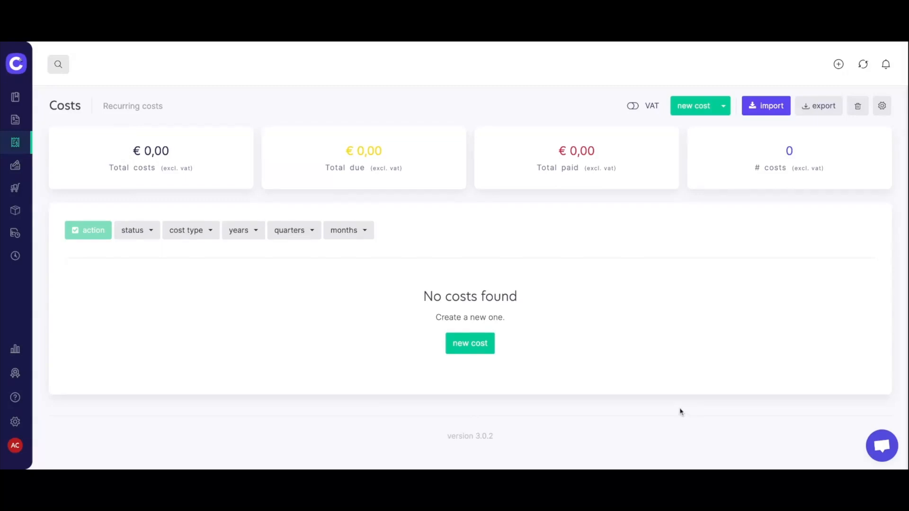
{"action": "left_click", "coordinate": [468, 345]}
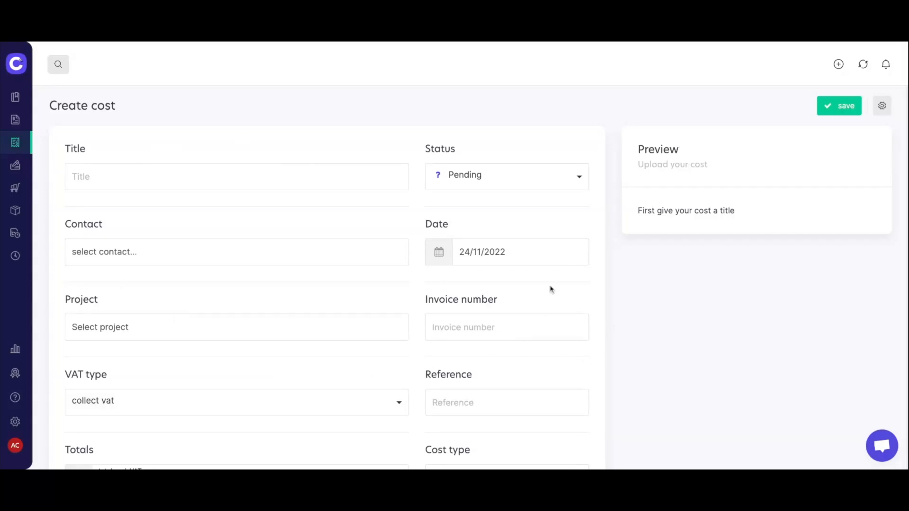
{"action": "scroll", "coordinate": [549, 288], "scroll_direction": "down", "scroll_amount": 1}
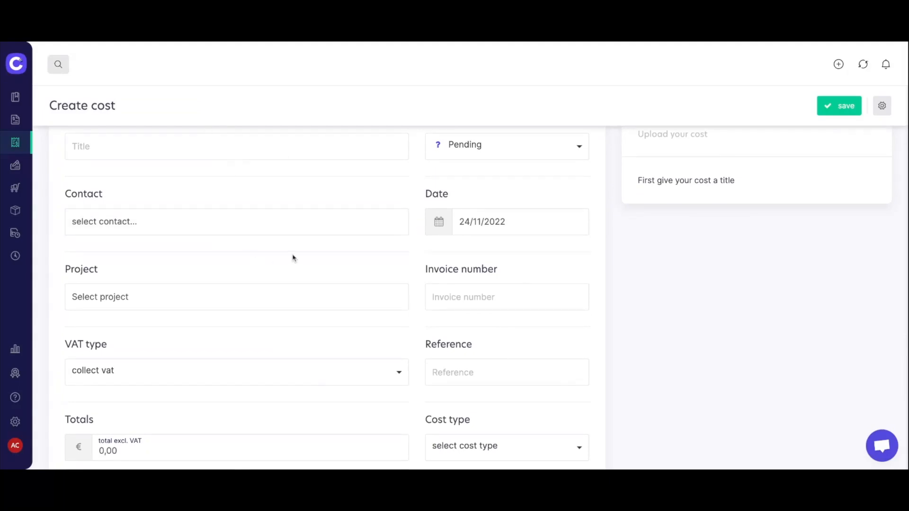
{"action": "scroll", "coordinate": [292, 256], "scroll_direction": "down", "scroll_amount": 1}
{"action": "scroll", "coordinate": [292, 258], "scroll_direction": "down", "scroll_amount": 4}
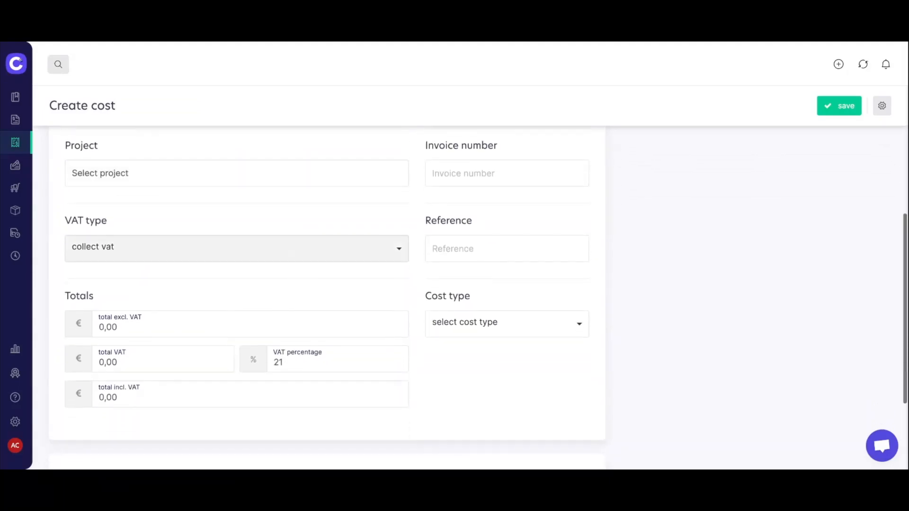
{"action": "scroll", "coordinate": [226, 229], "scroll_direction": "down", "scroll_amount": 2}
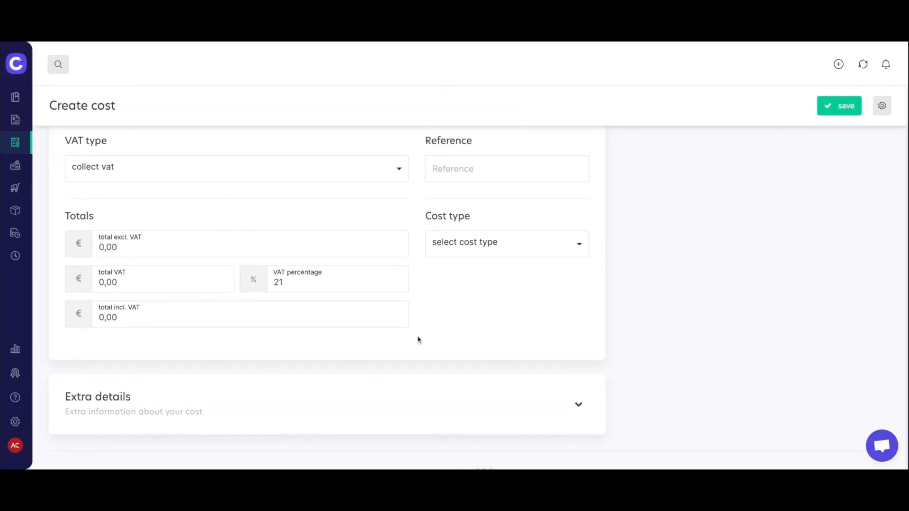
{"action": "scroll", "coordinate": [477, 325], "scroll_direction": "up", "scroll_amount": 1}
{"action": "scroll", "coordinate": [477, 325], "scroll_direction": "up", "scroll_amount": 6}
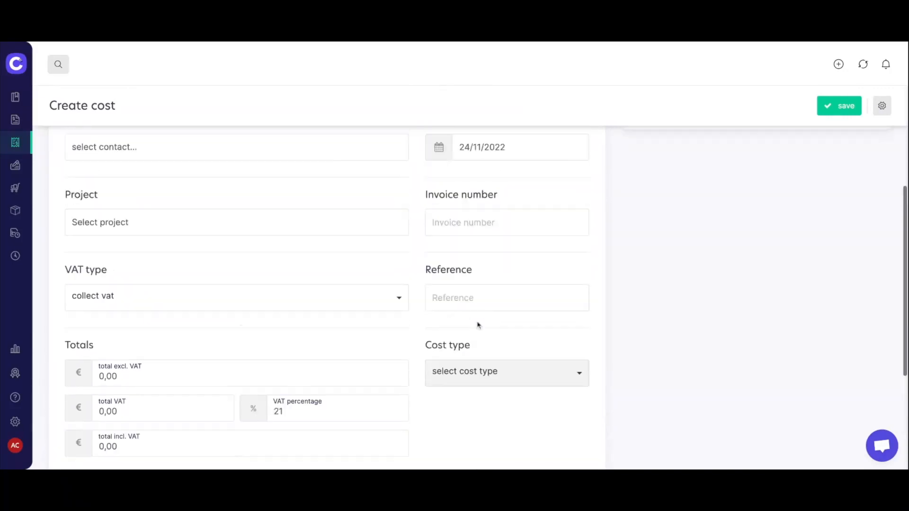
{"action": "scroll", "coordinate": [477, 324], "scroll_direction": "up", "scroll_amount": 1}
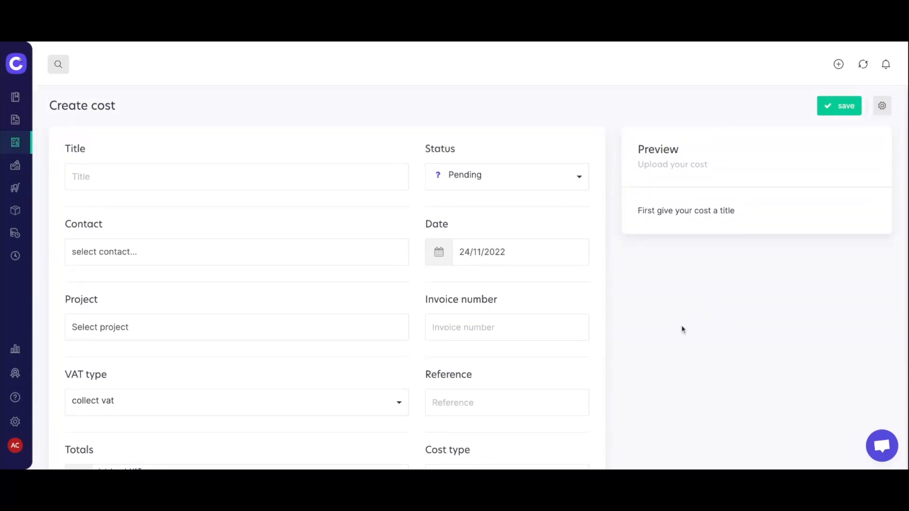
Enter 'Webinar cost' as the new cost's title.
{"action": "left_click", "coordinate": [126, 171]}
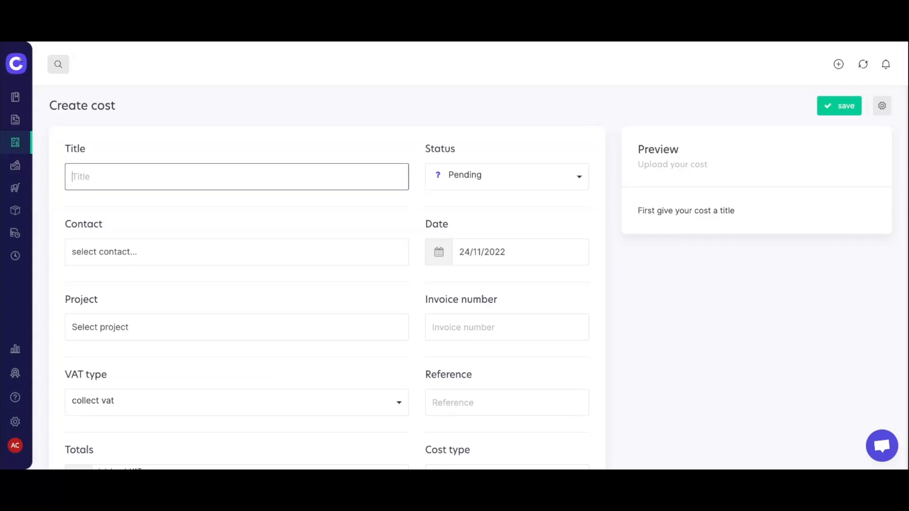
{"action": "type", "text": "Webinar cost"}
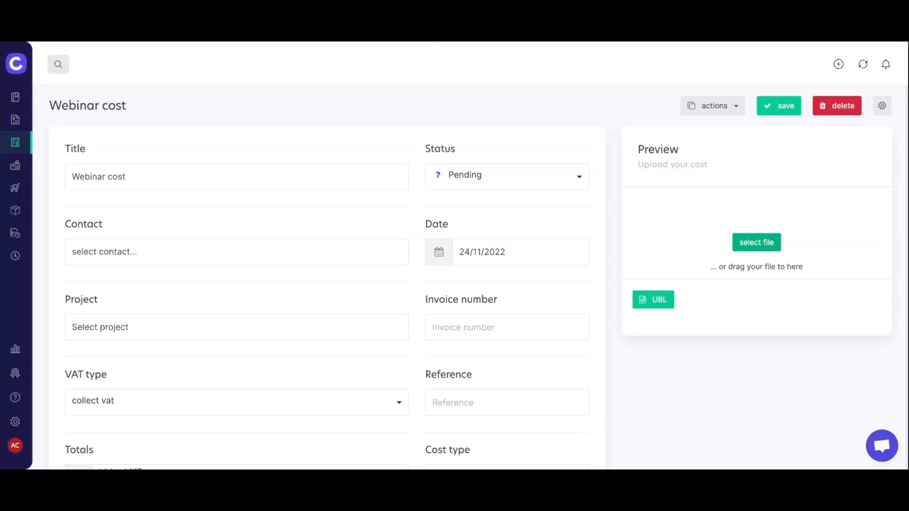
{"action": "scroll", "coordinate": [742, 299], "scroll_direction": "down", "scroll_amount": 2}
{"action": "scroll", "coordinate": [743, 298], "scroll_direction": "up", "scroll_amount": 1}
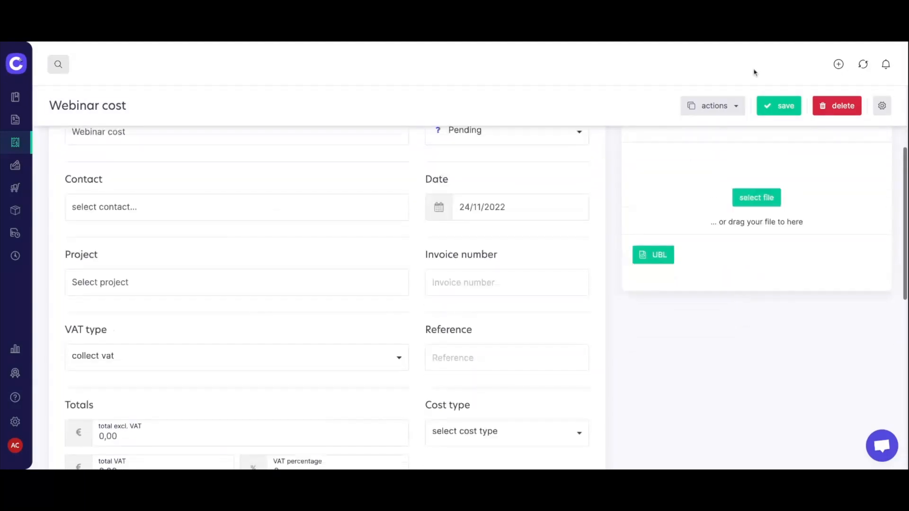
{"action": "scroll", "coordinate": [629, 327], "scroll_direction": "up", "scroll_amount": 1}
{"action": "mouse_move", "coordinate": [15, 145]}
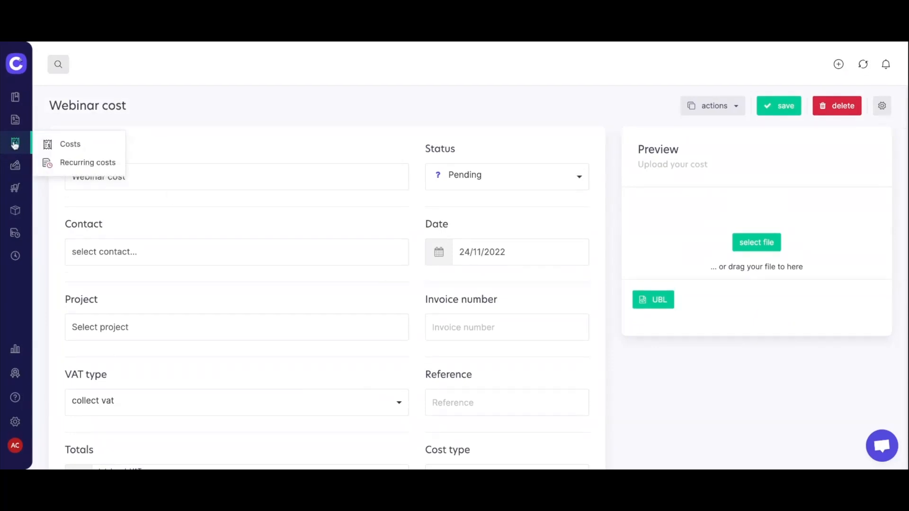
Return to the Costs overview, now listing cost #8 'Webinar cost' as pending.
{"action": "left_click", "coordinate": [15, 143]}
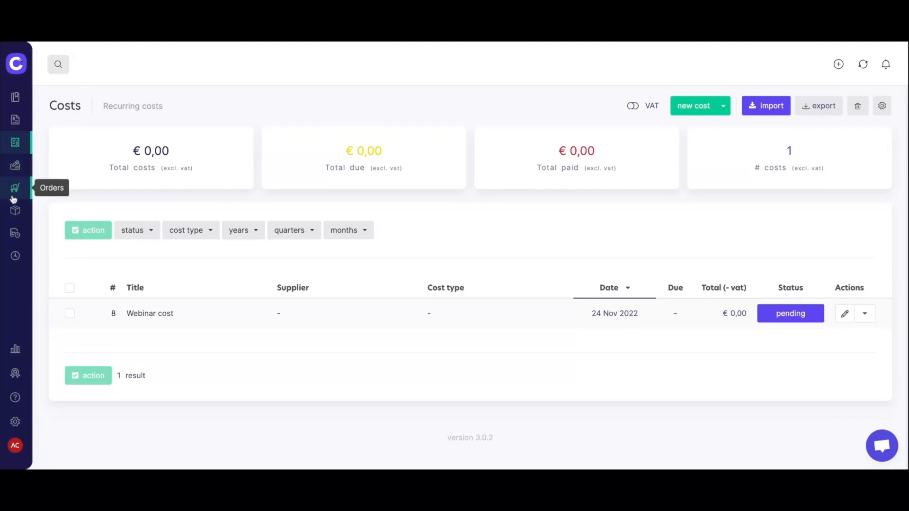
{"action": "mouse_move", "coordinate": [14, 208]}
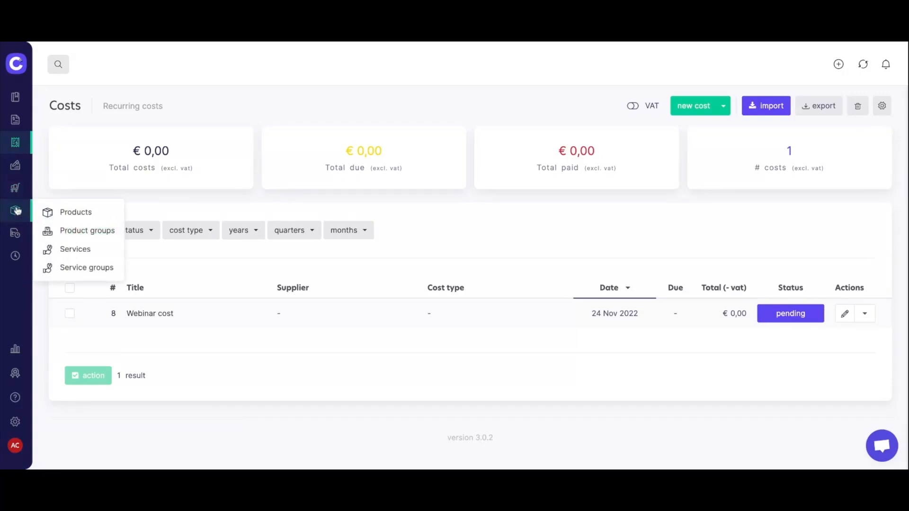
{"action": "left_click", "coordinate": [17, 211]}
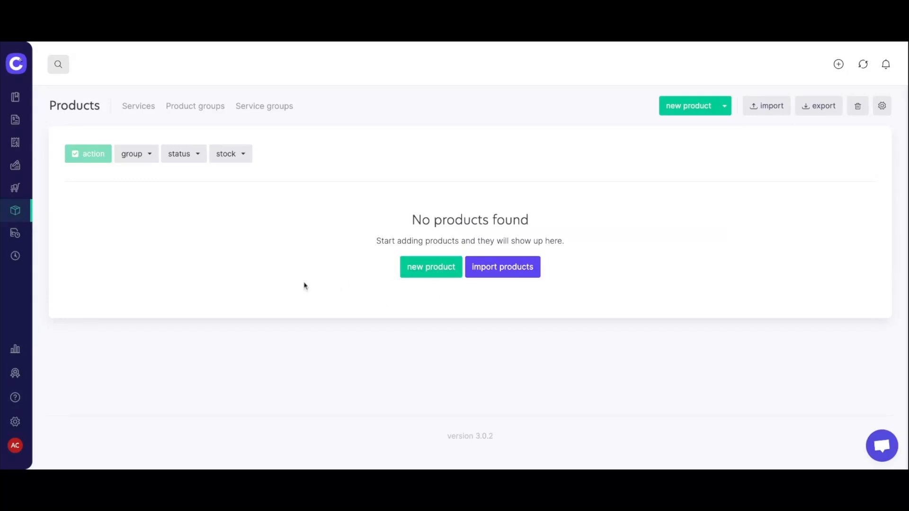
{"action": "left_click", "coordinate": [432, 272]}
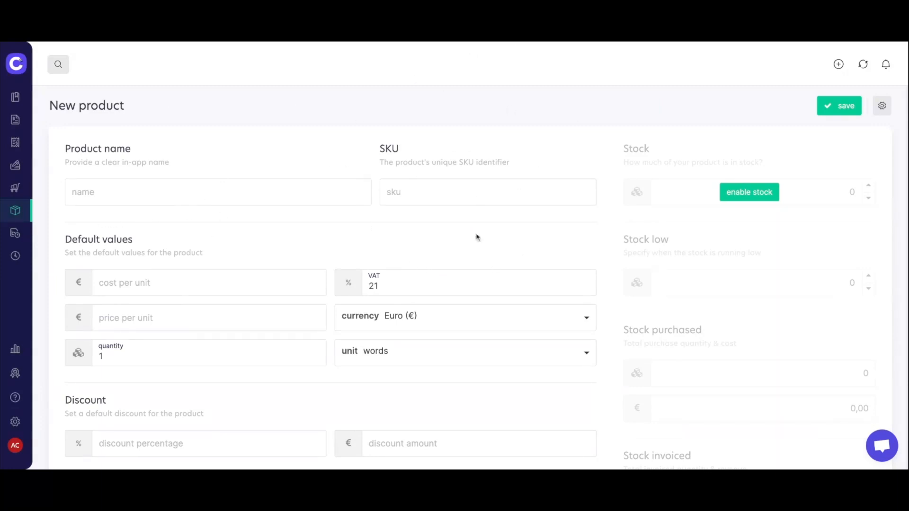
{"action": "scroll", "coordinate": [514, 174], "scroll_direction": "down", "scroll_amount": 2}
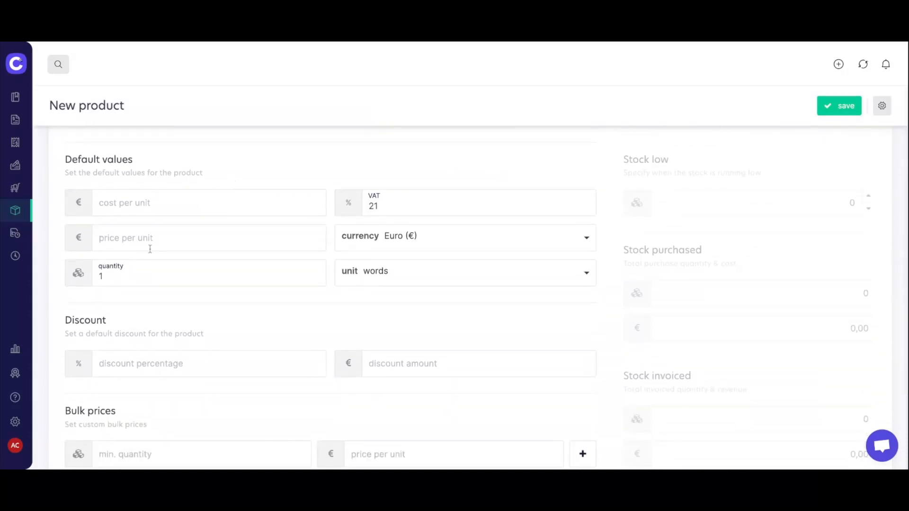
{"action": "scroll", "coordinate": [262, 269], "scroll_direction": "down", "scroll_amount": 3}
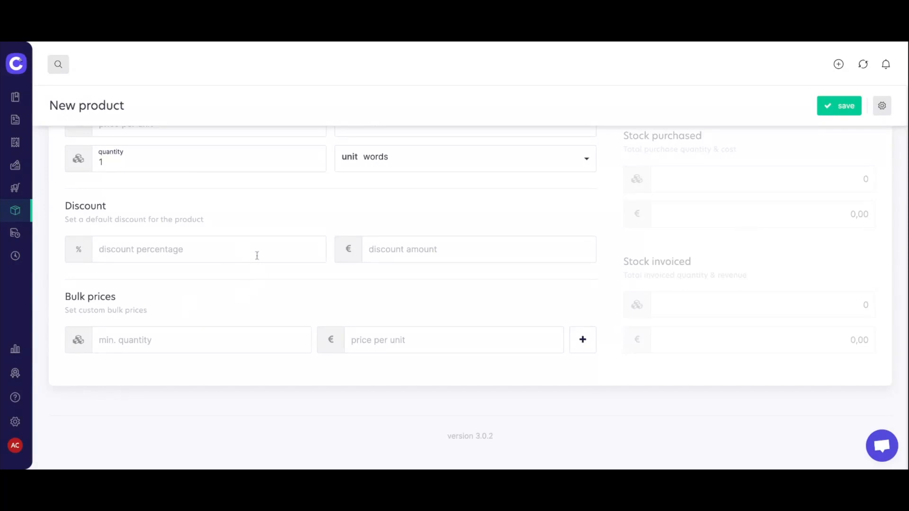
{"action": "scroll", "coordinate": [261, 256], "scroll_direction": "down", "scroll_amount": 1}
{"action": "scroll", "coordinate": [743, 361], "scroll_direction": "up", "scroll_amount": 5}
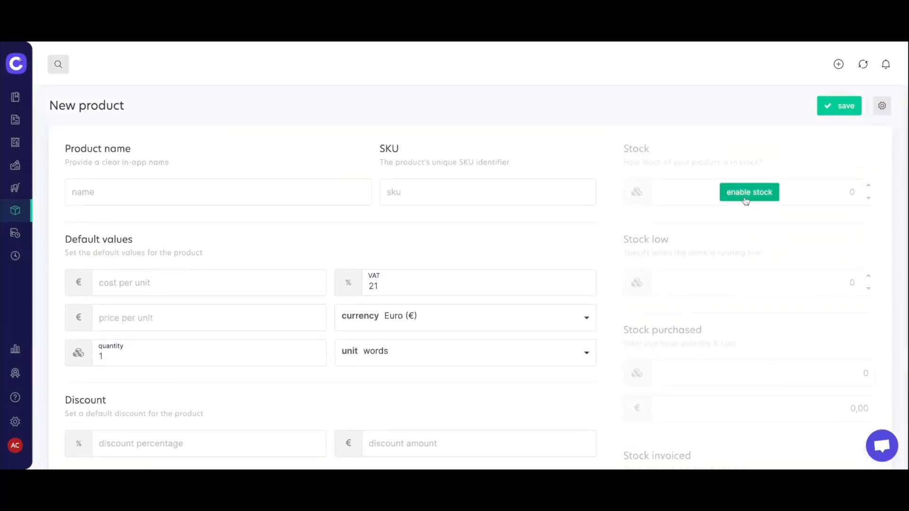
{"action": "left_click", "coordinate": [749, 199]}
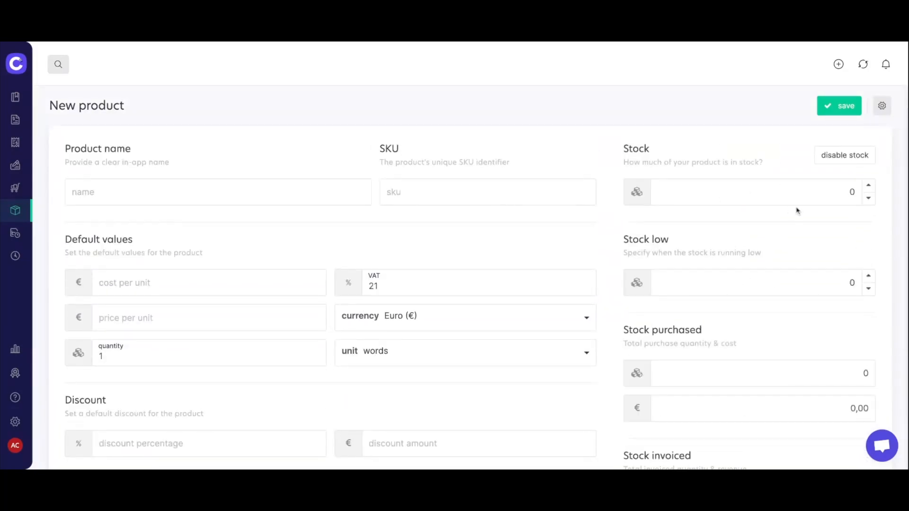
{"action": "scroll", "coordinate": [797, 211], "scroll_direction": "down", "scroll_amount": 1}
{"action": "scroll", "coordinate": [797, 211], "scroll_direction": "up", "scroll_amount": 1}
{"action": "scroll", "coordinate": [736, 233], "scroll_direction": "down", "scroll_amount": 1}
{"action": "scroll", "coordinate": [736, 233], "scroll_direction": "down", "scroll_amount": 4}
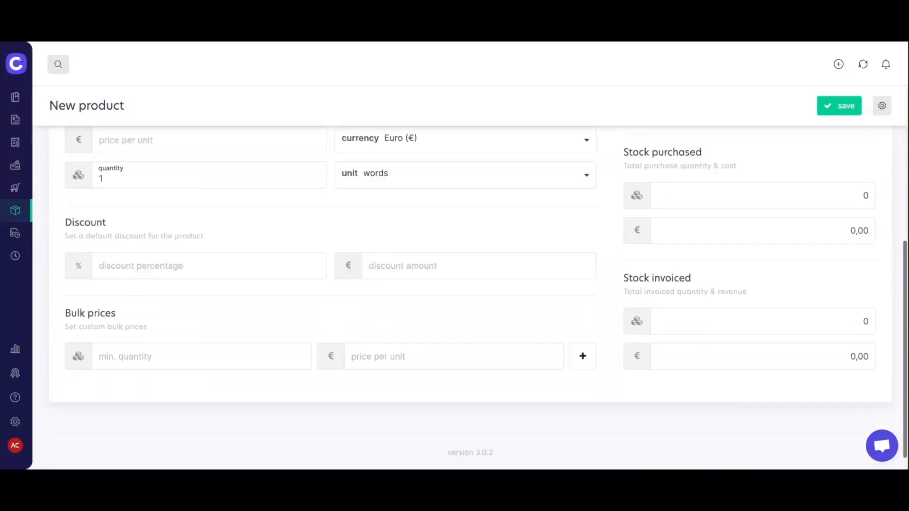
{"action": "scroll", "coordinate": [724, 233], "scroll_direction": "up", "scroll_amount": 4}
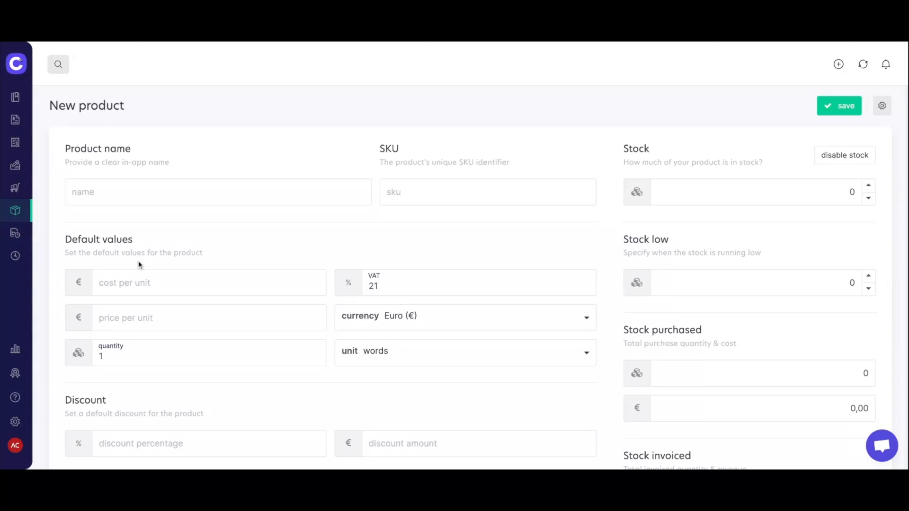
Review Statistics showing € 175,00 invoiced and offered in November, then open the settings menu.
{"action": "left_click", "coordinate": [15, 351]}
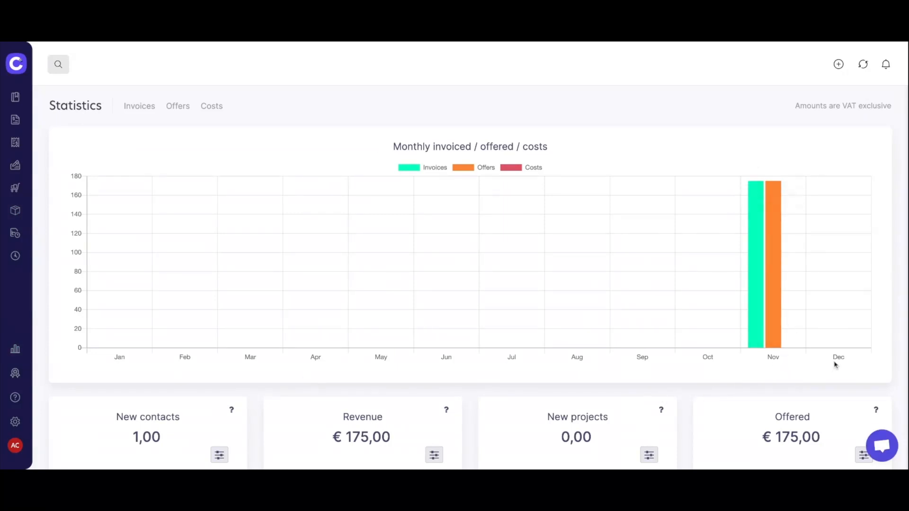
{"action": "scroll", "coordinate": [836, 365], "scroll_direction": "down", "scroll_amount": 2}
{"action": "scroll", "coordinate": [478, 297], "scroll_direction": "up", "scroll_amount": 2}
{"action": "scroll", "coordinate": [638, 324], "scroll_direction": "down", "scroll_amount": 8}
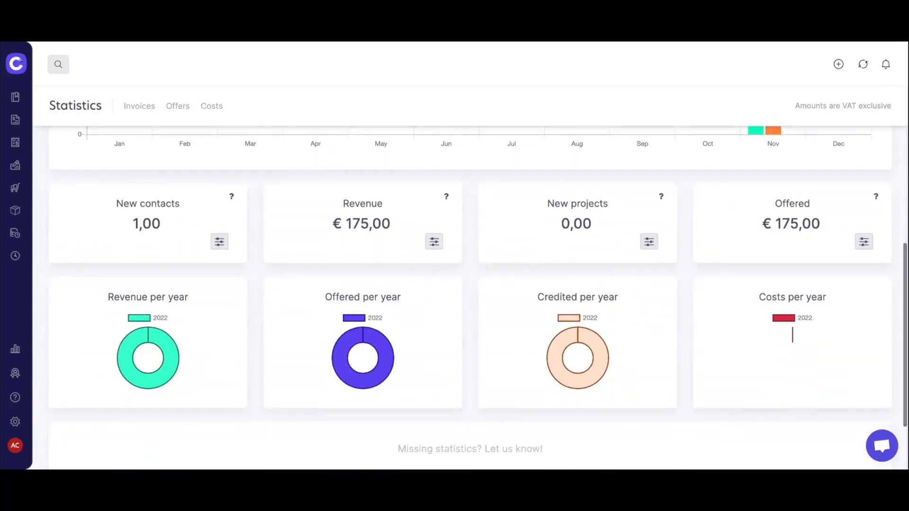
{"action": "scroll", "coordinate": [624, 339], "scroll_direction": "down", "scroll_amount": 2}
{"action": "scroll", "coordinate": [625, 339], "scroll_direction": "up", "scroll_amount": 6}
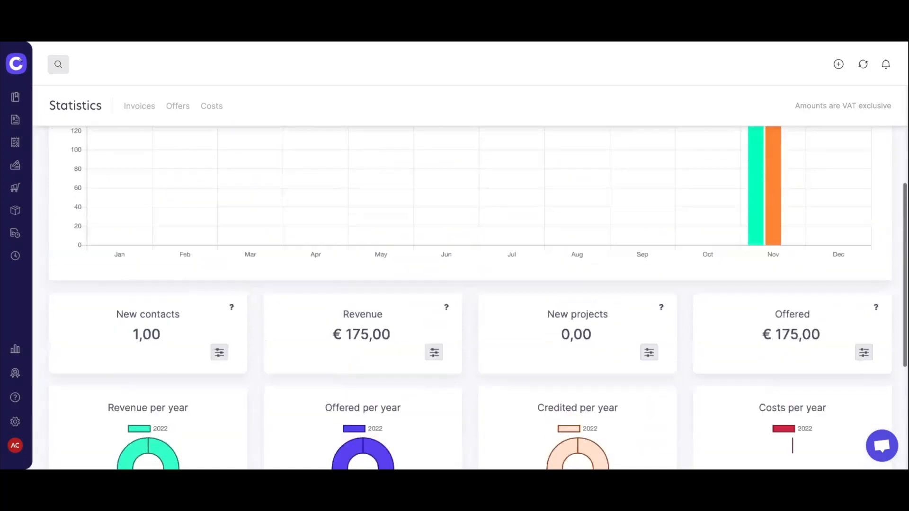
{"action": "scroll", "coordinate": [478, 298], "scroll_direction": "up", "scroll_amount": 4}
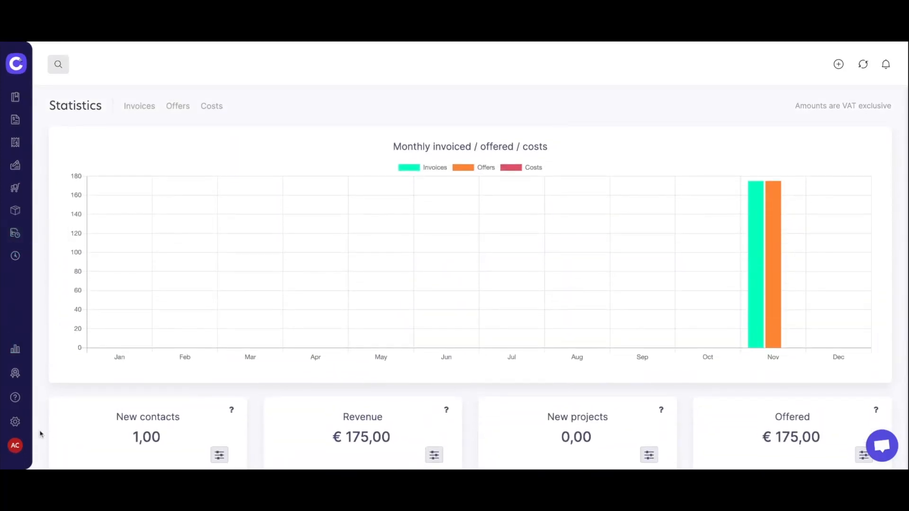
{"action": "left_click", "coordinate": [20, 424]}
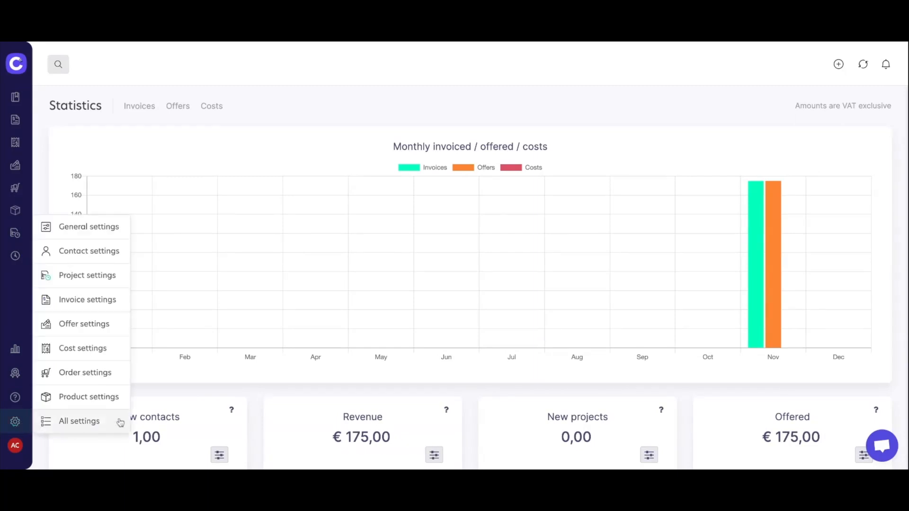
Open General settings to the invoice Defaults: Draft status, Dutch, Euro, 30 due days.
{"action": "left_click", "coordinate": [109, 235]}
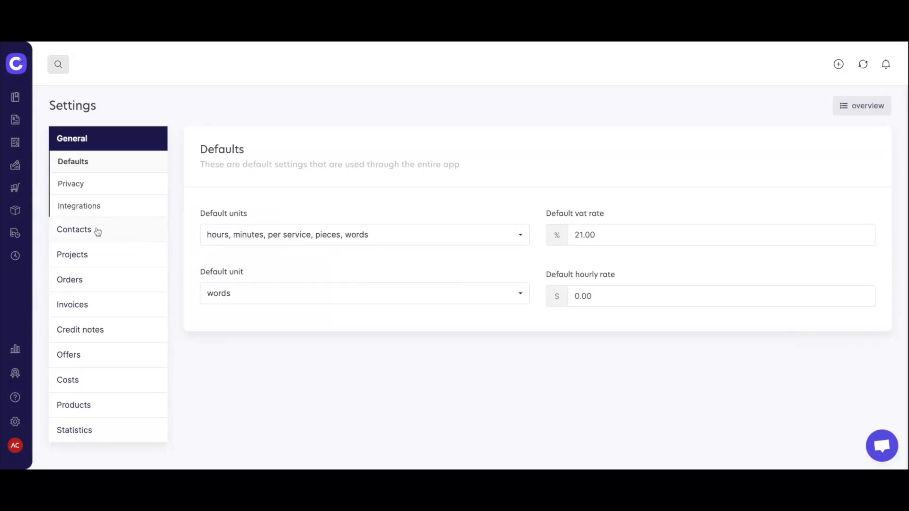
{"action": "left_click", "coordinate": [88, 309]}
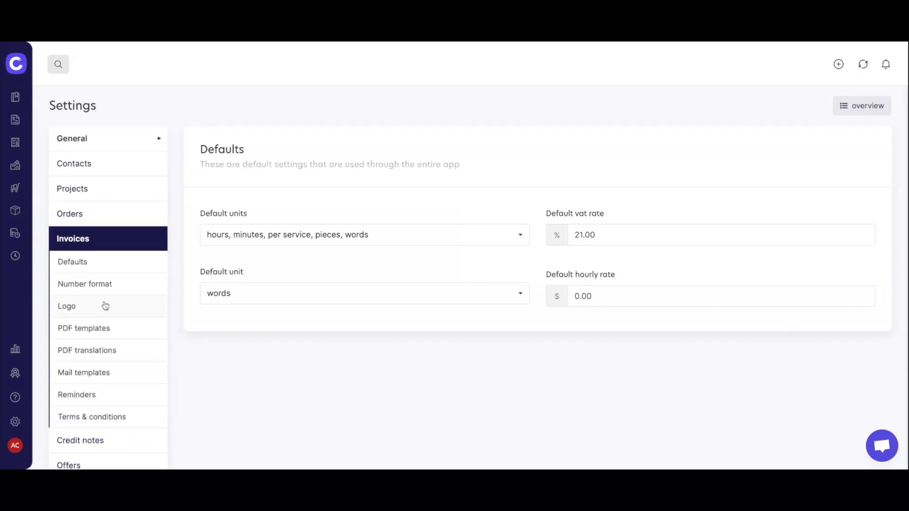
{"action": "left_click", "coordinate": [104, 268]}
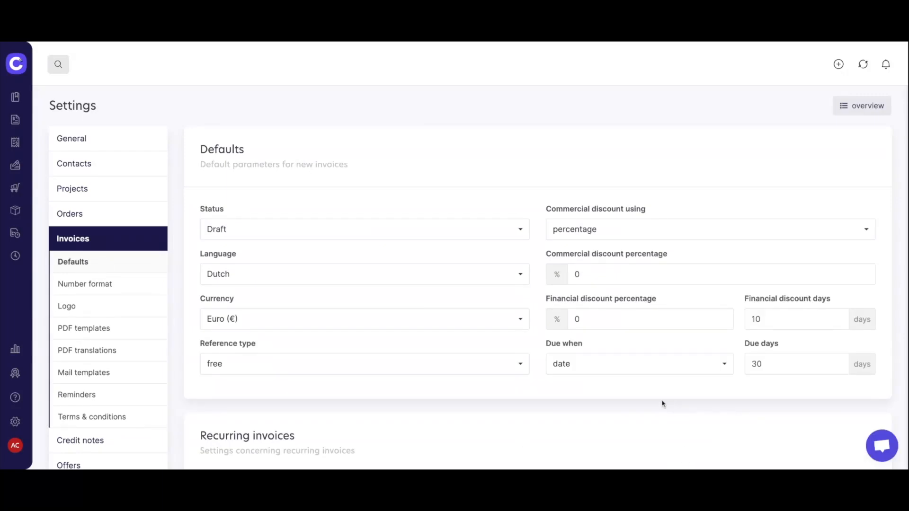
Set the default invoice language to English and keep Euro (€) as the default currency.
{"action": "left_click", "coordinate": [524, 284]}
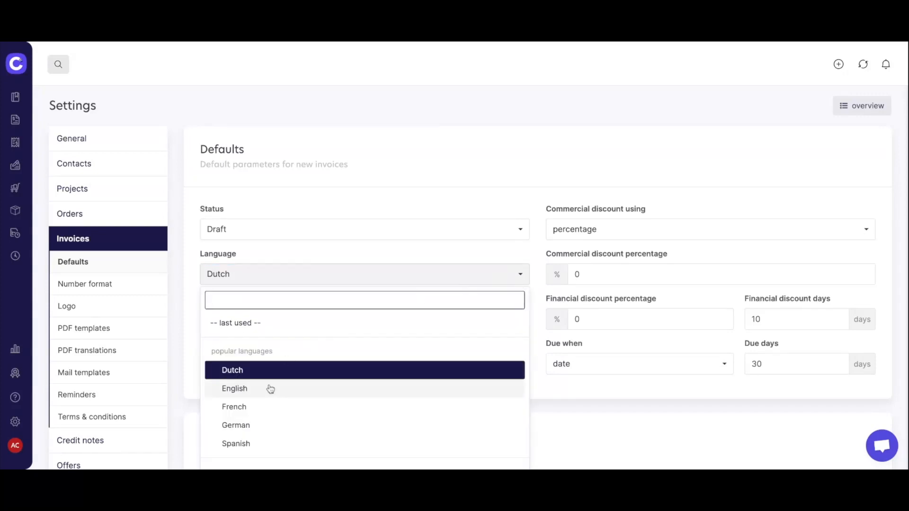
{"action": "left_click", "coordinate": [272, 389]}
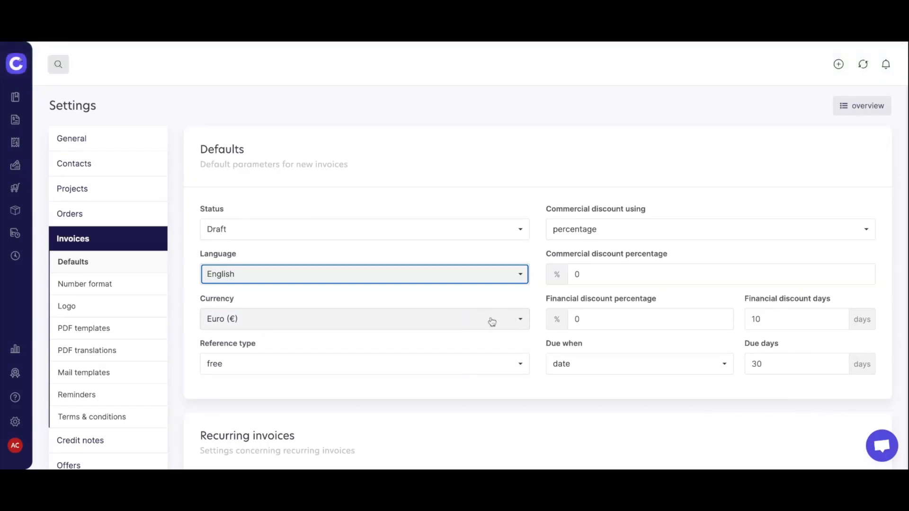
{"action": "left_click", "coordinate": [523, 322]}
{"action": "left_click", "coordinate": [523, 322]}
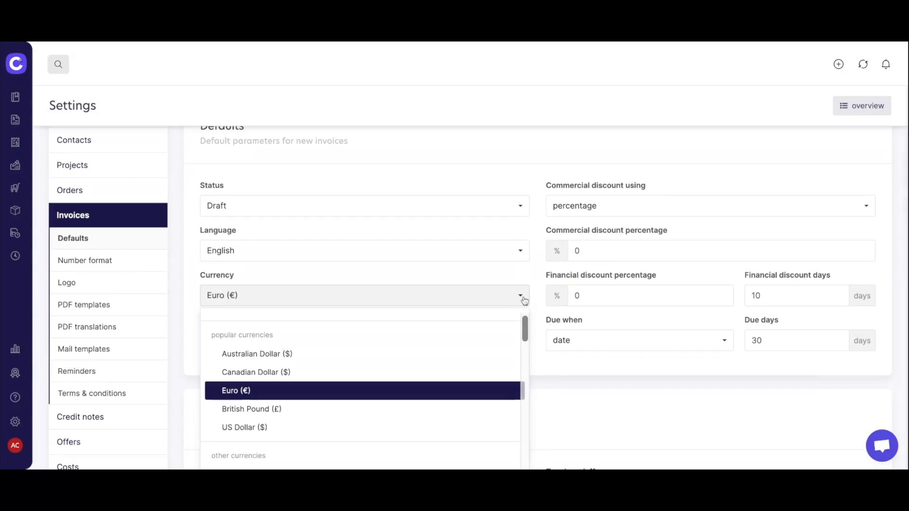
{"action": "left_click", "coordinate": [524, 298]}
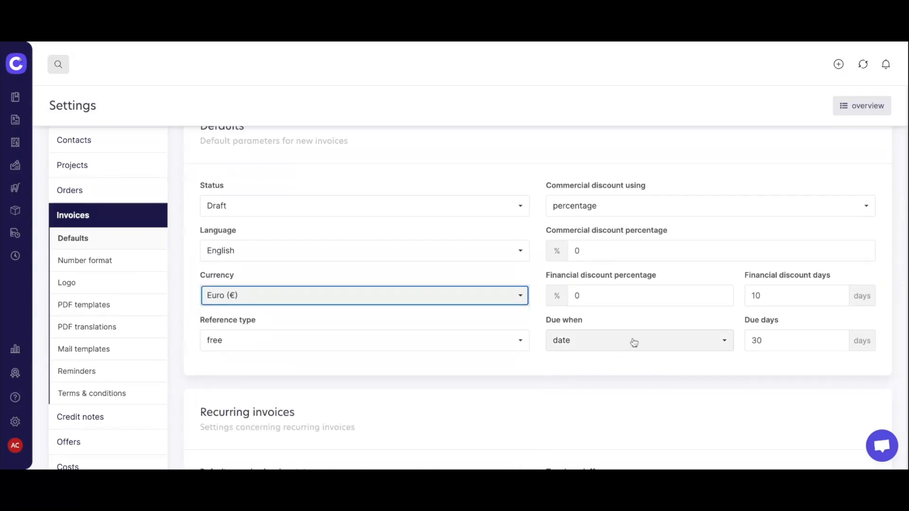
{"action": "scroll", "coordinate": [633, 341], "scroll_direction": "down", "scroll_amount": 1}
{"action": "scroll", "coordinate": [634, 342], "scroll_direction": "down", "scroll_amount": 4}
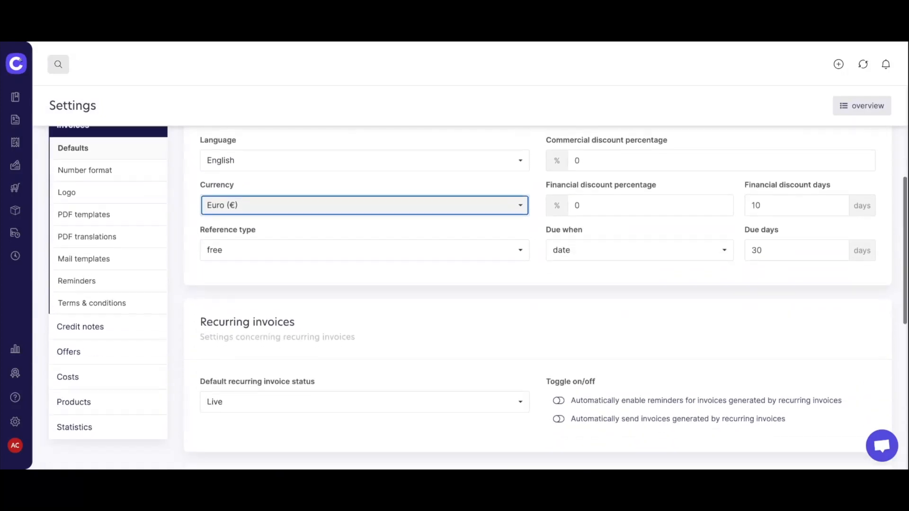
{"action": "scroll", "coordinate": [634, 342], "scroll_direction": "down", "scroll_amount": 1}
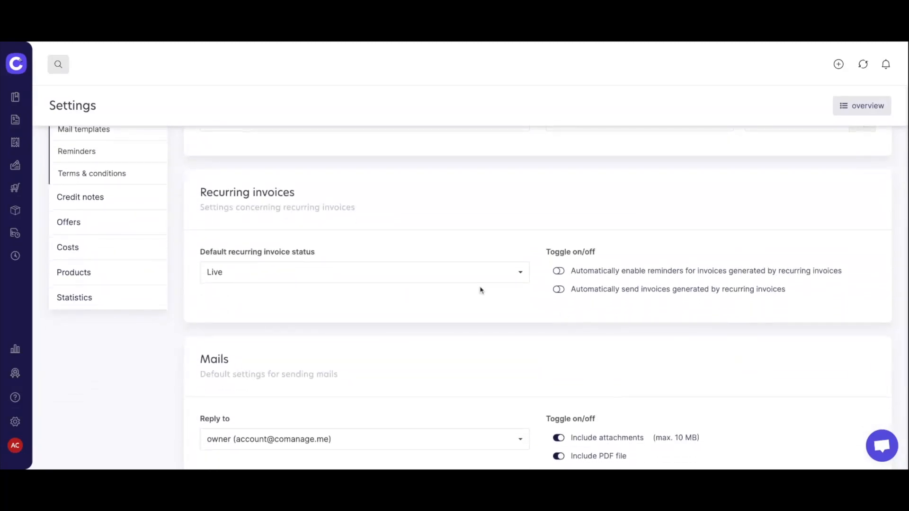
{"action": "scroll", "coordinate": [508, 296], "scroll_direction": "down", "scroll_amount": 4}
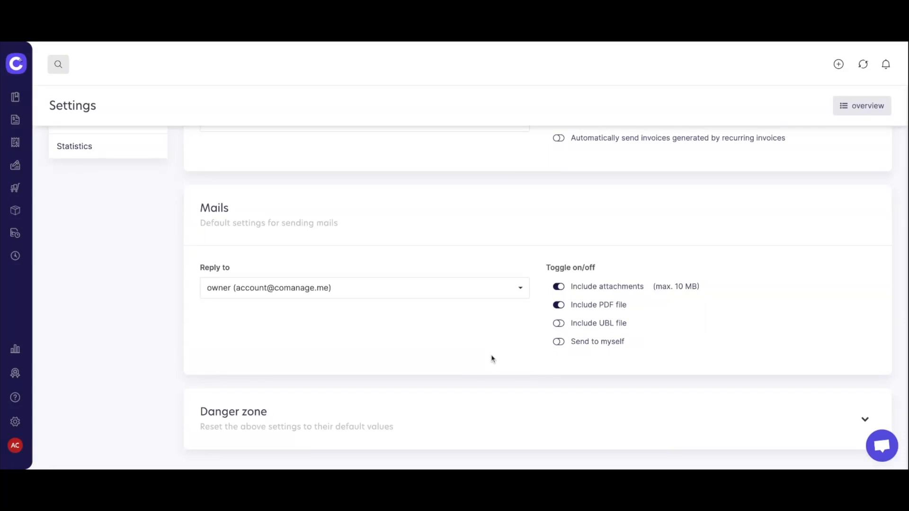
{"action": "scroll", "coordinate": [492, 359], "scroll_direction": "up", "scroll_amount": 4}
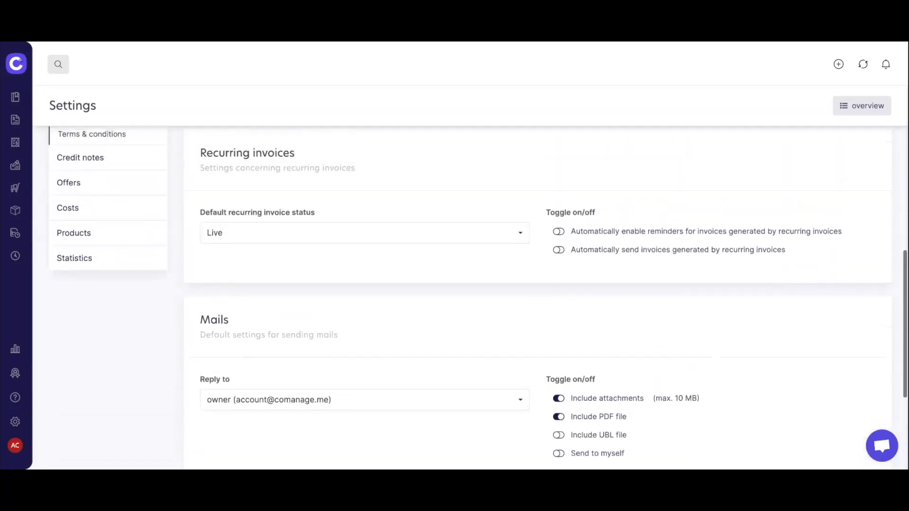
{"action": "scroll", "coordinate": [477, 299], "scroll_direction": "up", "scroll_amount": 6}
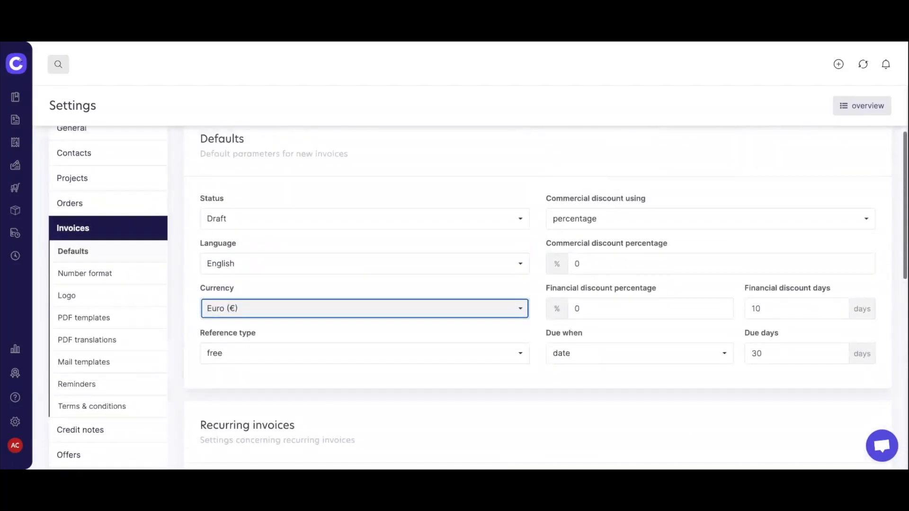
Review the FA2022-0001 invoice number format, then open the invoice Logo settings.
{"action": "left_click", "coordinate": [136, 275]}
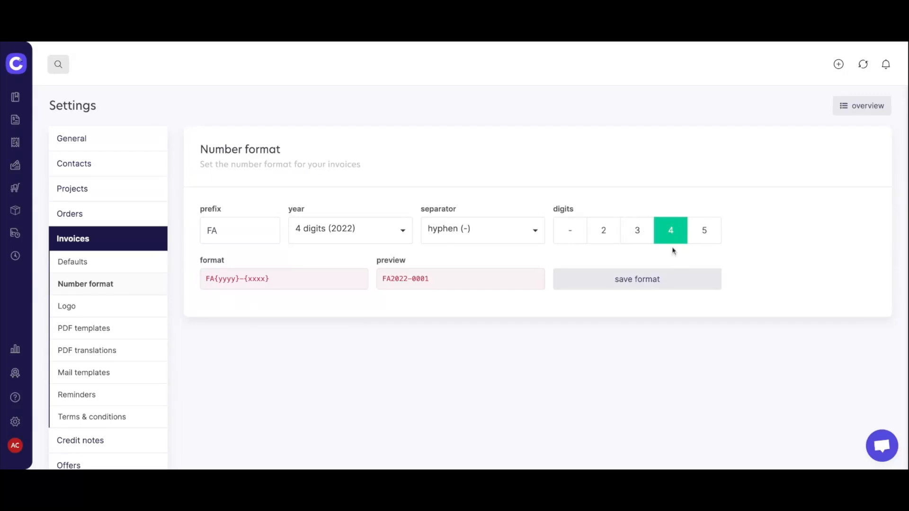
{"action": "scroll", "coordinate": [138, 312], "scroll_direction": "down", "scroll_amount": 1}
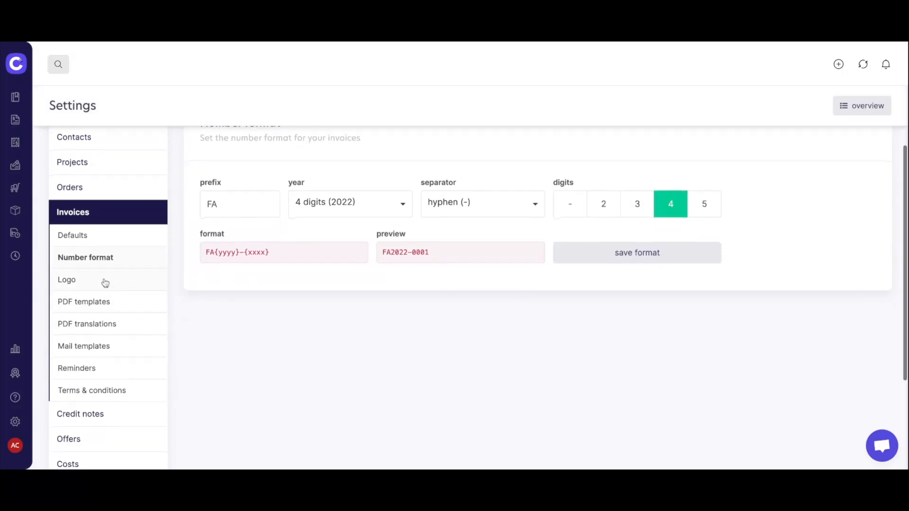
{"action": "left_click", "coordinate": [105, 282]}
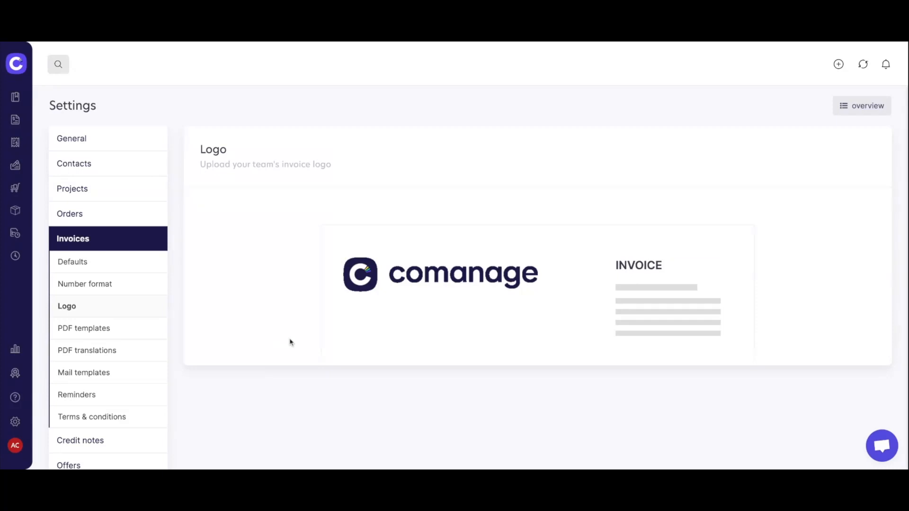
{"action": "mouse_move", "coordinate": [361, 266]}
Add a new invoice PDF template copied from the 'Logo left - info right - customer left' layout.
{"action": "left_click", "coordinate": [89, 330]}
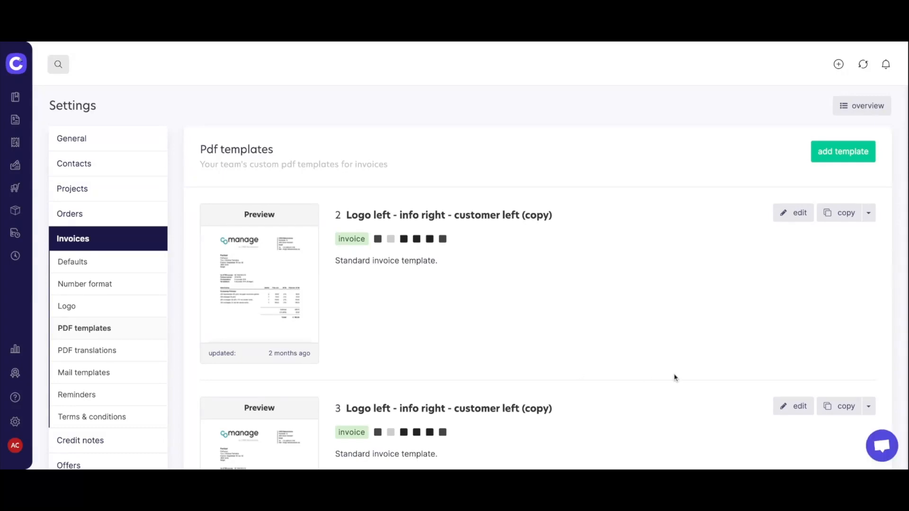
{"action": "scroll", "coordinate": [675, 377], "scroll_direction": "down", "scroll_amount": 5}
{"action": "scroll", "coordinate": [480, 298], "scroll_direction": "down", "scroll_amount": 11}
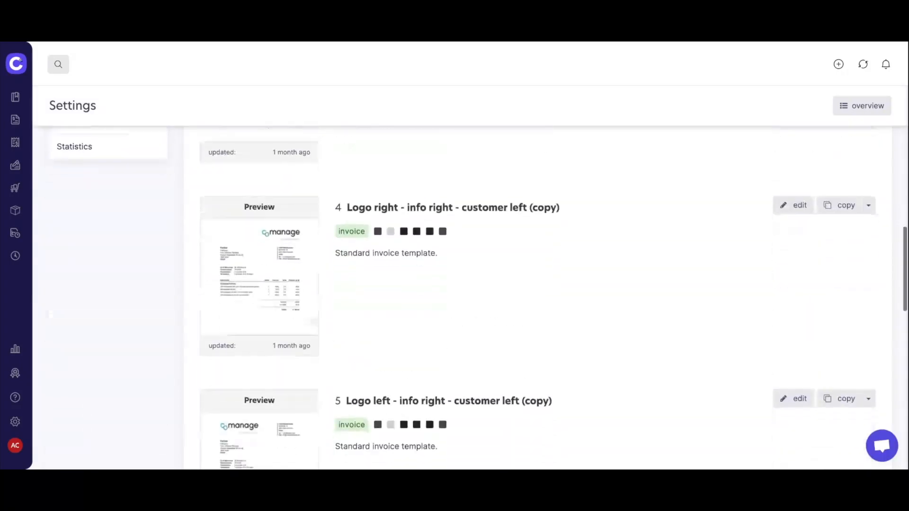
{"action": "scroll", "coordinate": [539, 298], "scroll_direction": "down", "scroll_amount": 5}
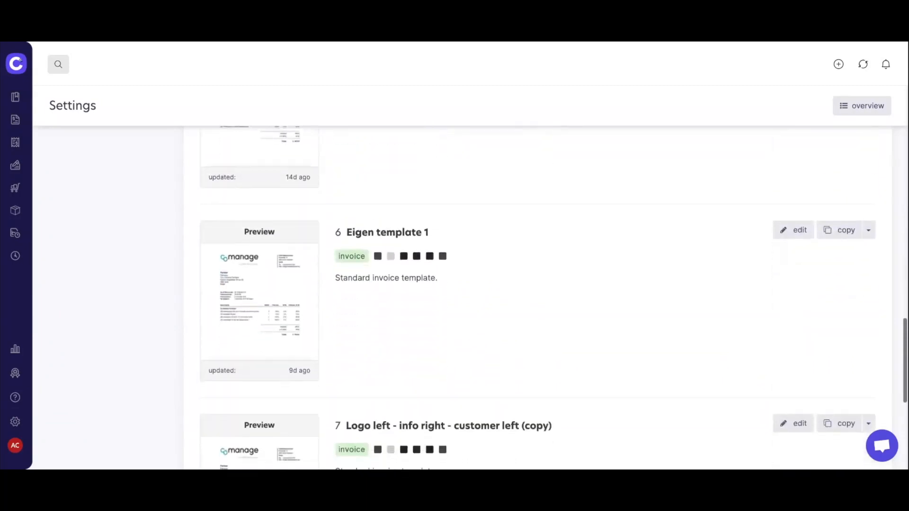
{"action": "scroll", "coordinate": [538, 297], "scroll_direction": "up", "scroll_amount": 3}
{"action": "scroll", "coordinate": [827, 345], "scroll_direction": "up", "scroll_amount": 18}
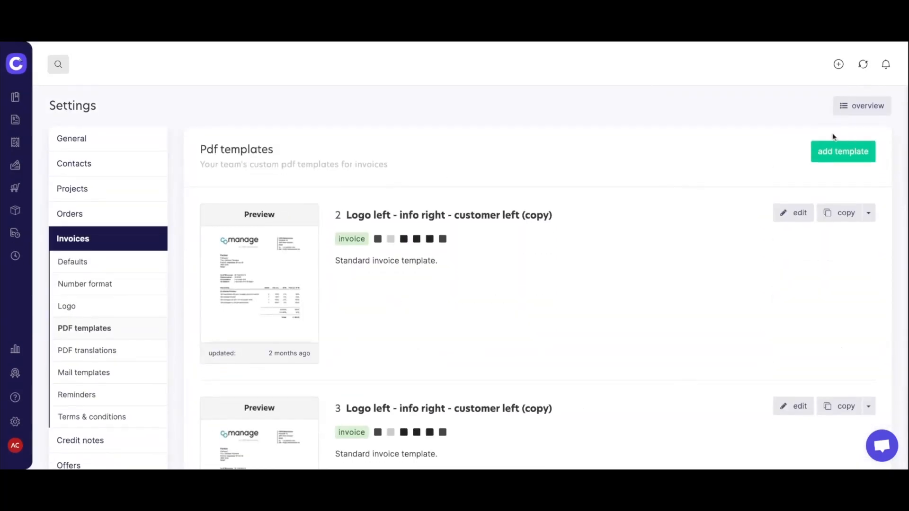
{"action": "left_click", "coordinate": [848, 153]}
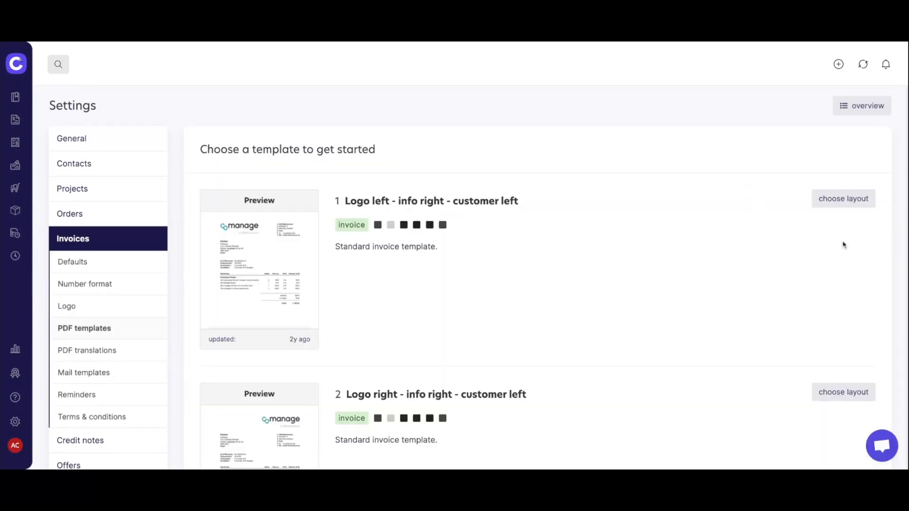
{"action": "left_click", "coordinate": [852, 207]}
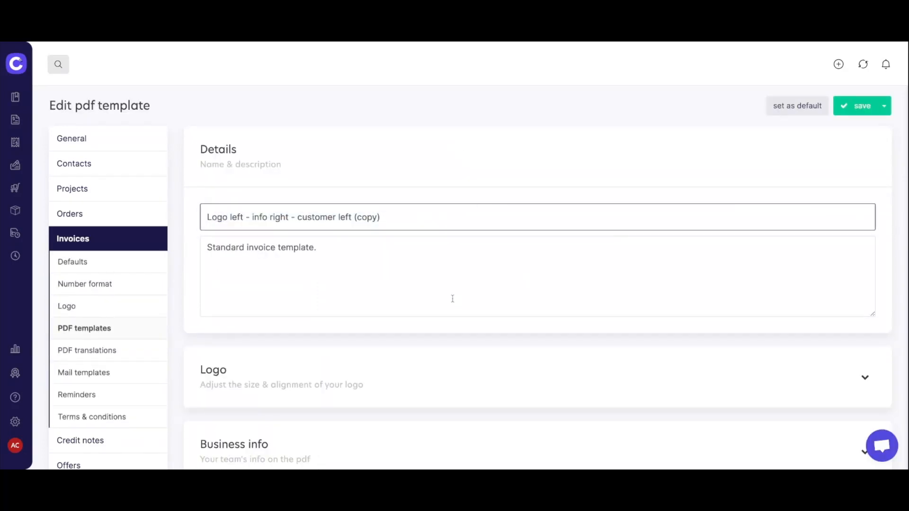
Shrink the invoice logo to size 43.
{"action": "scroll", "coordinate": [453, 299], "scroll_direction": "down", "scroll_amount": 1}
{"action": "scroll", "coordinate": [358, 253], "scroll_direction": "down", "scroll_amount": 2}
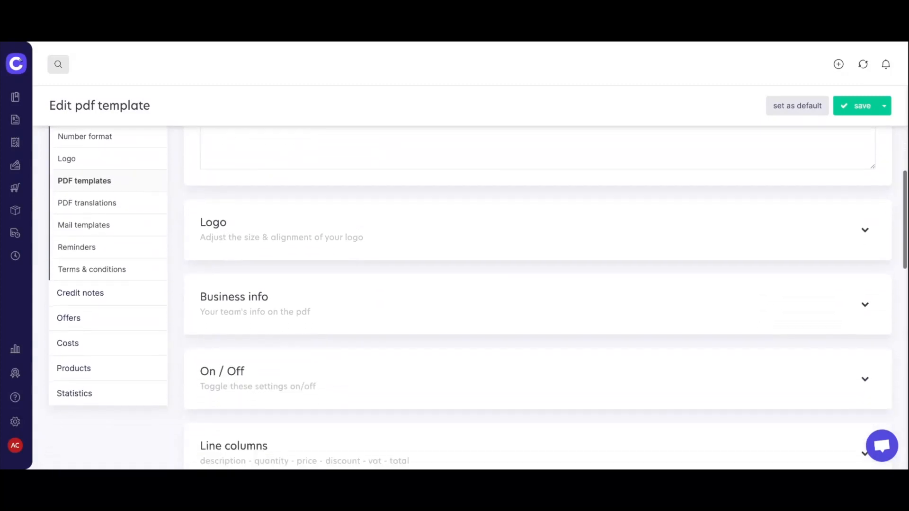
{"action": "left_click", "coordinate": [392, 241]}
{"action": "left_click_drag", "start_coordinate": [365, 320], "coordinate": [344, 320]}
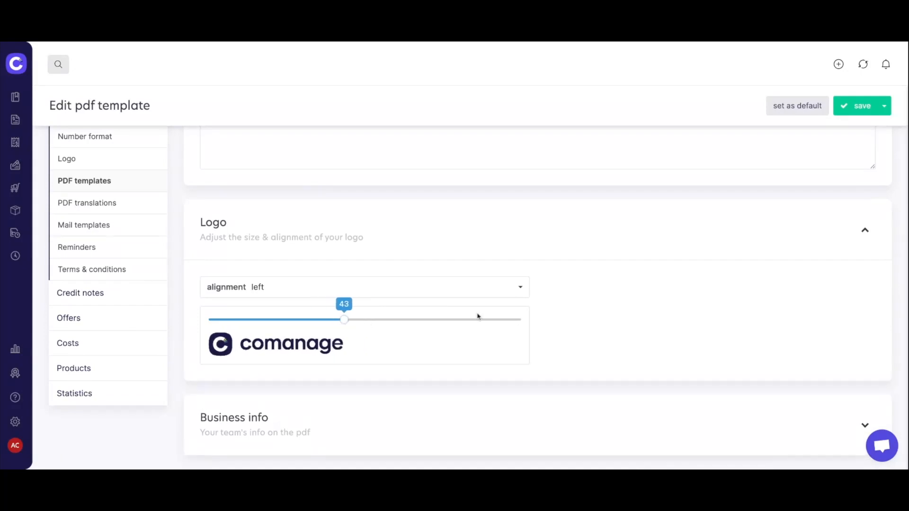
Expand Business info and review the insertable team variables without adding any.
{"action": "scroll", "coordinate": [607, 278], "scroll_direction": "down", "scroll_amount": 3}
{"action": "left_click", "coordinate": [595, 250]}
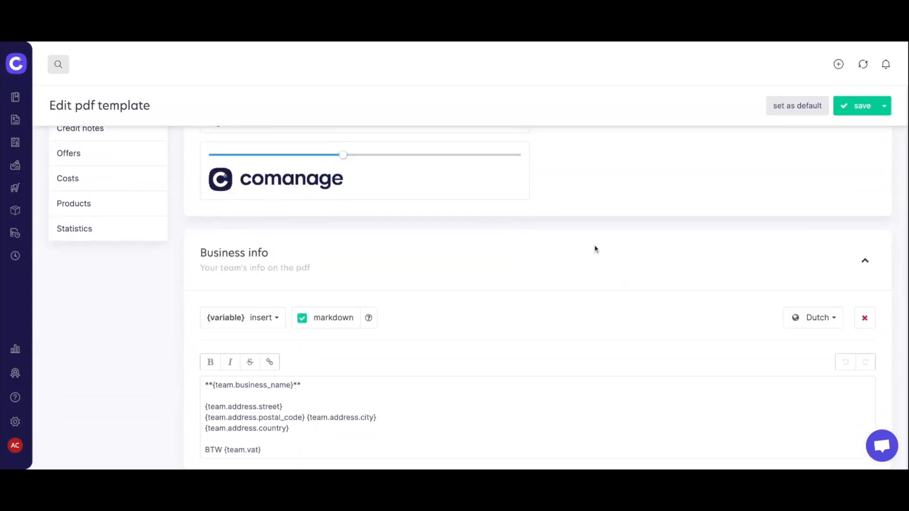
{"action": "scroll", "coordinate": [682, 241], "scroll_direction": "down", "scroll_amount": 2}
{"action": "scroll", "coordinate": [682, 240], "scroll_direction": "up", "scroll_amount": 1}
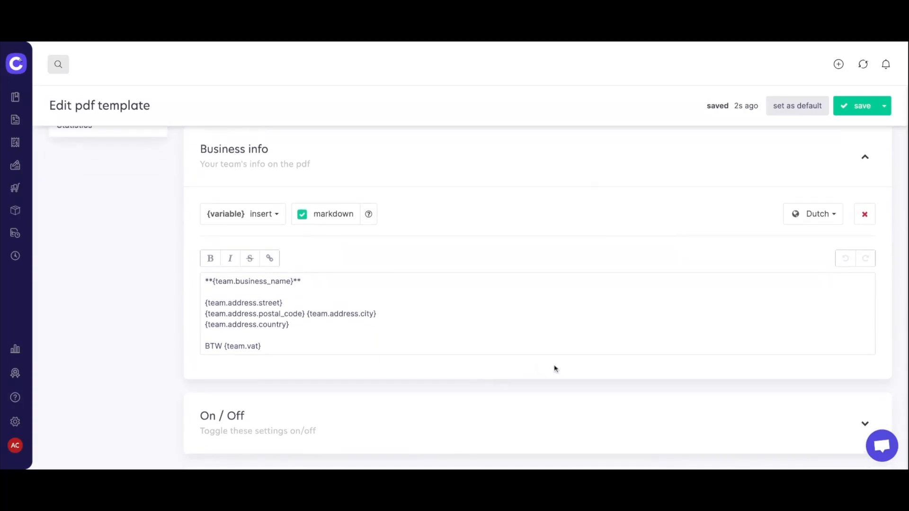
{"action": "left_click", "coordinate": [272, 216]}
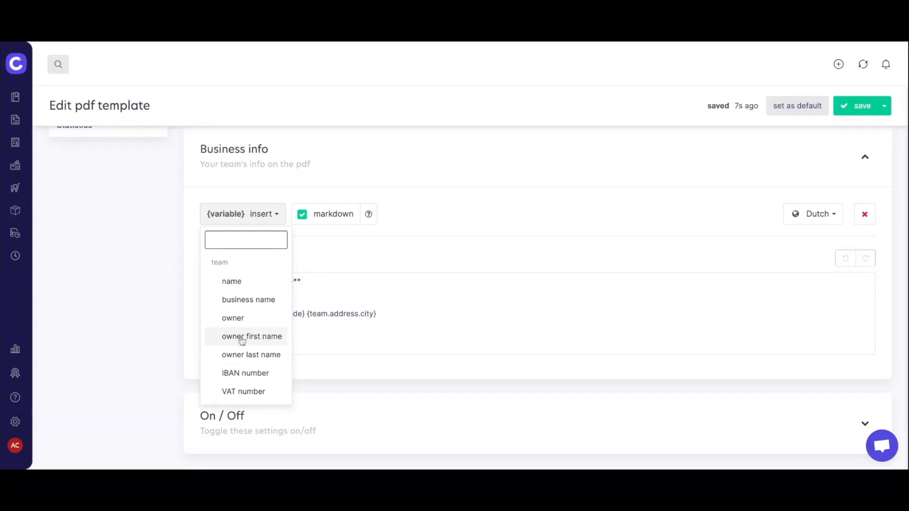
{"action": "left_click", "coordinate": [285, 220]}
Switch the Business info text from Dutch to English, reading 'VAT {team.vat}'.
{"action": "scroll", "coordinate": [439, 249], "scroll_direction": "down", "scroll_amount": 1}
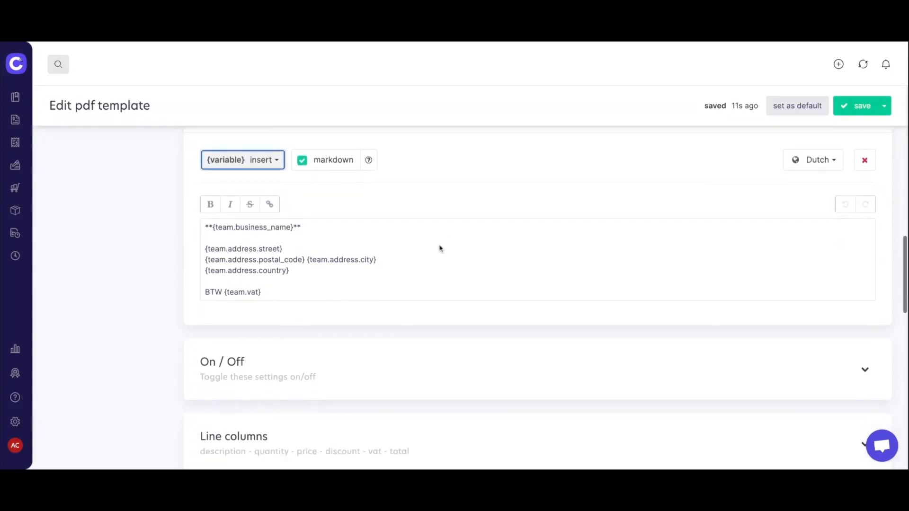
{"action": "scroll", "coordinate": [440, 248], "scroll_direction": "up", "scroll_amount": 1}
{"action": "left_click", "coordinate": [812, 207]}
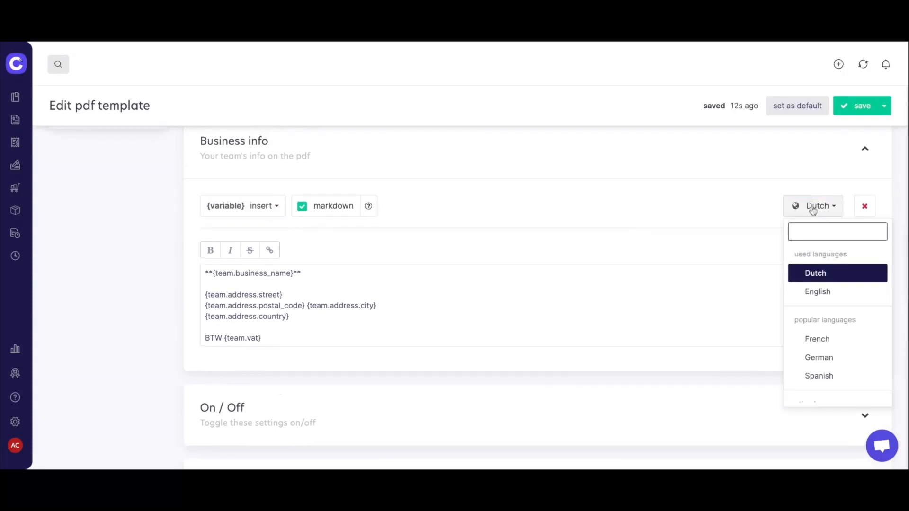
{"action": "left_click", "coordinate": [821, 291]}
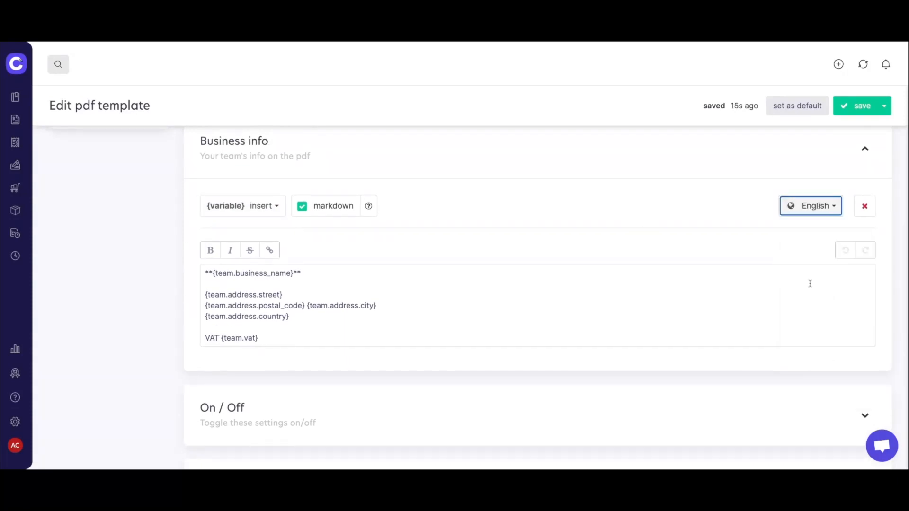
{"action": "scroll", "coordinate": [436, 223], "scroll_direction": "down", "scroll_amount": 3}
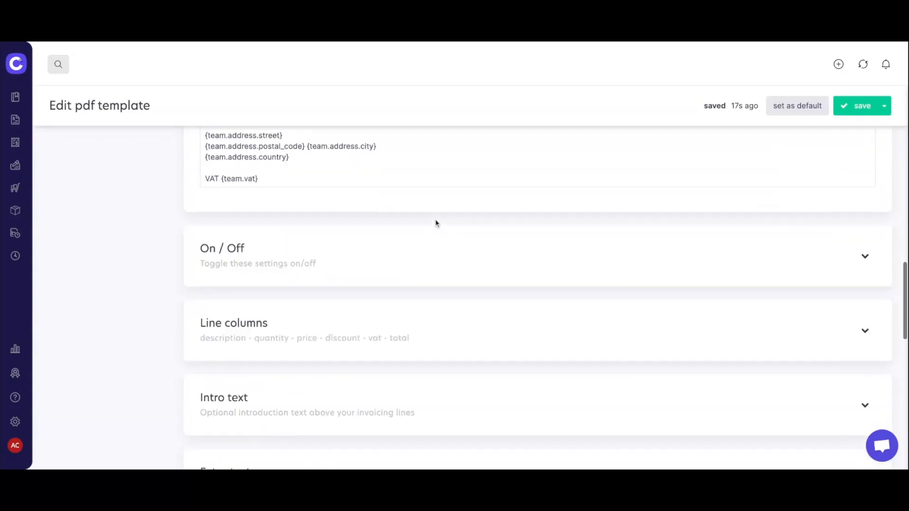
{"action": "scroll", "coordinate": [436, 223], "scroll_direction": "down", "scroll_amount": 2}
Expand and review the template's On / Off display options.
{"action": "left_click", "coordinate": [407, 164]}
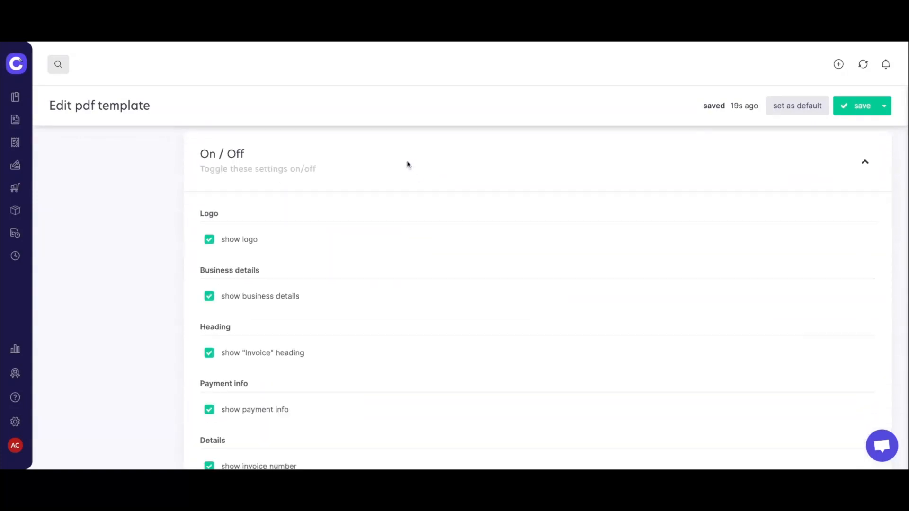
{"action": "scroll", "coordinate": [517, 247], "scroll_direction": "down", "scroll_amount": 4}
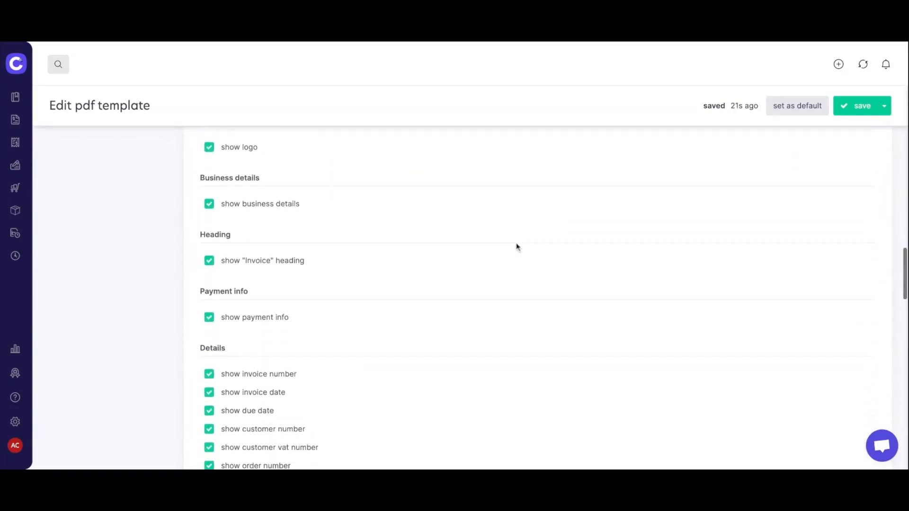
{"action": "scroll", "coordinate": [517, 246], "scroll_direction": "down", "scroll_amount": 5}
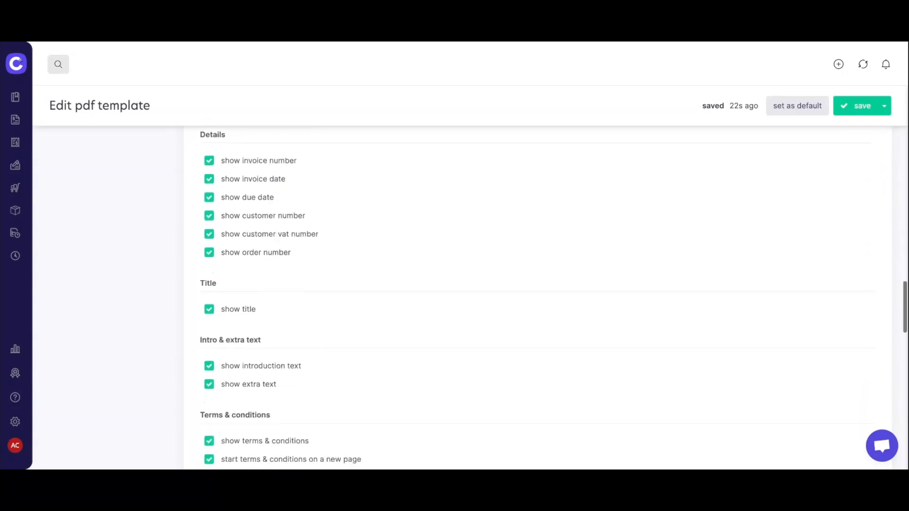
{"action": "scroll", "coordinate": [545, 299], "scroll_direction": "down", "scroll_amount": 1}
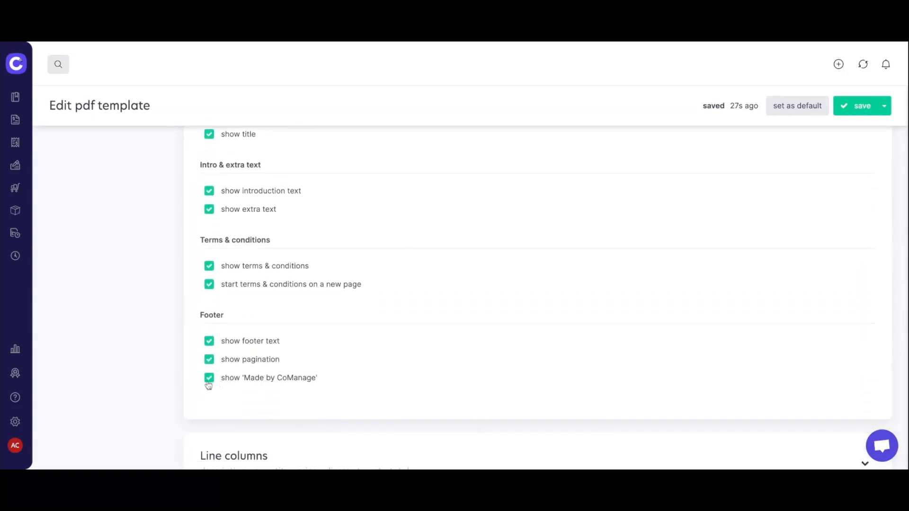
{"action": "scroll", "coordinate": [331, 398], "scroll_direction": "down", "scroll_amount": 5}
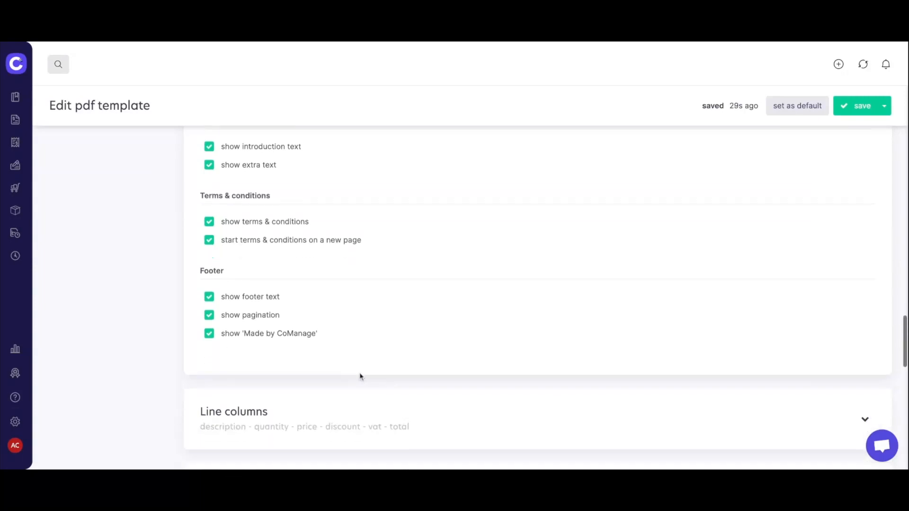
Review Line columns: description, quantity, price, discount, VAT, total, prices at 2 decimals.
{"action": "left_click", "coordinate": [421, 226]}
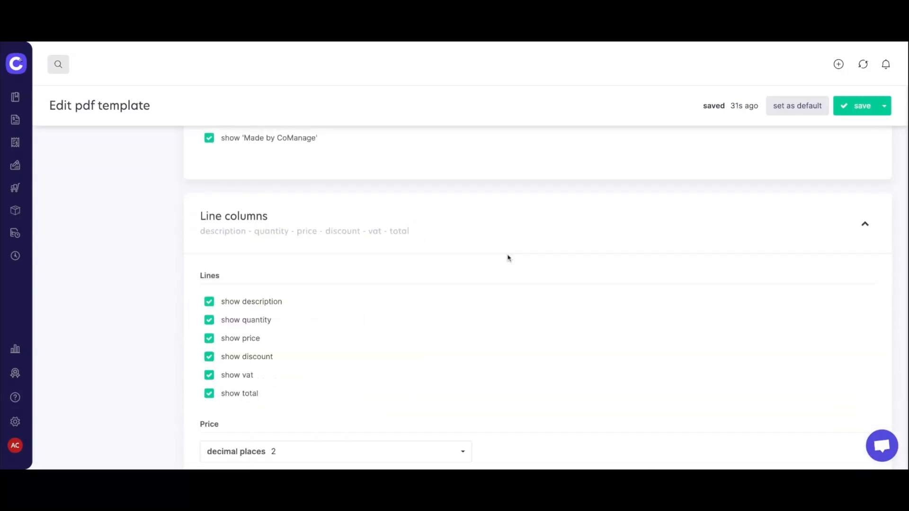
{"action": "scroll", "coordinate": [581, 284], "scroll_direction": "down", "scroll_amount": 1}
{"action": "scroll", "coordinate": [582, 284], "scroll_direction": "down", "scroll_amount": 2}
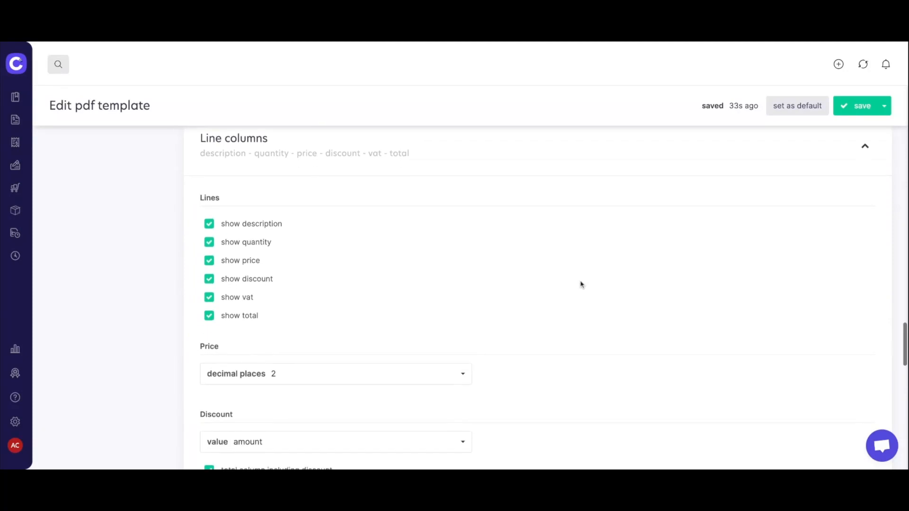
{"action": "scroll", "coordinate": [538, 284], "scroll_direction": "up", "scroll_amount": 2}
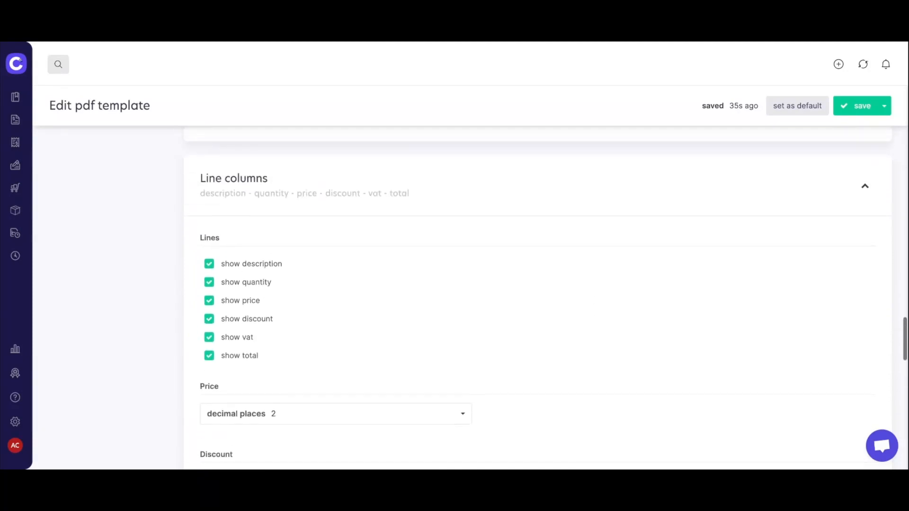
{"action": "scroll", "coordinate": [479, 217], "scroll_direction": "down", "scroll_amount": 5}
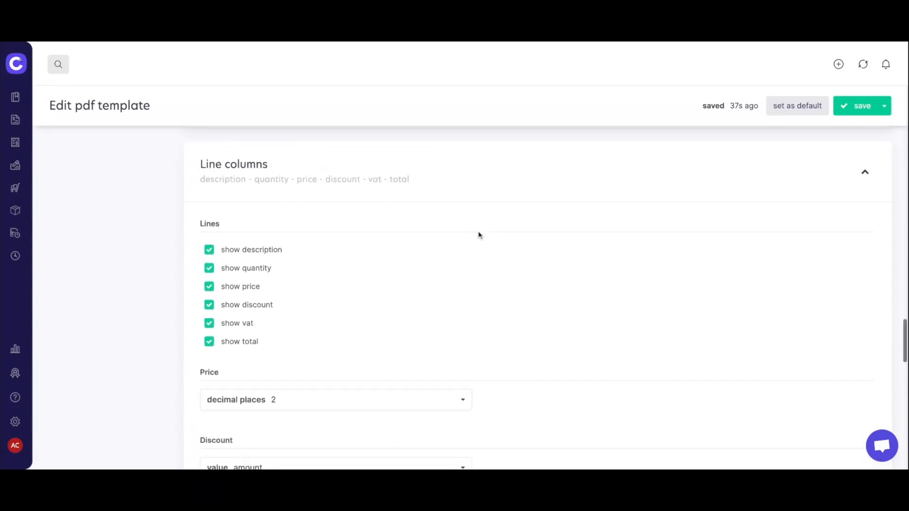
{"action": "scroll", "coordinate": [478, 235], "scroll_direction": "down", "scroll_amount": 1}
{"action": "scroll", "coordinate": [479, 235], "scroll_direction": "up", "scroll_amount": 6}
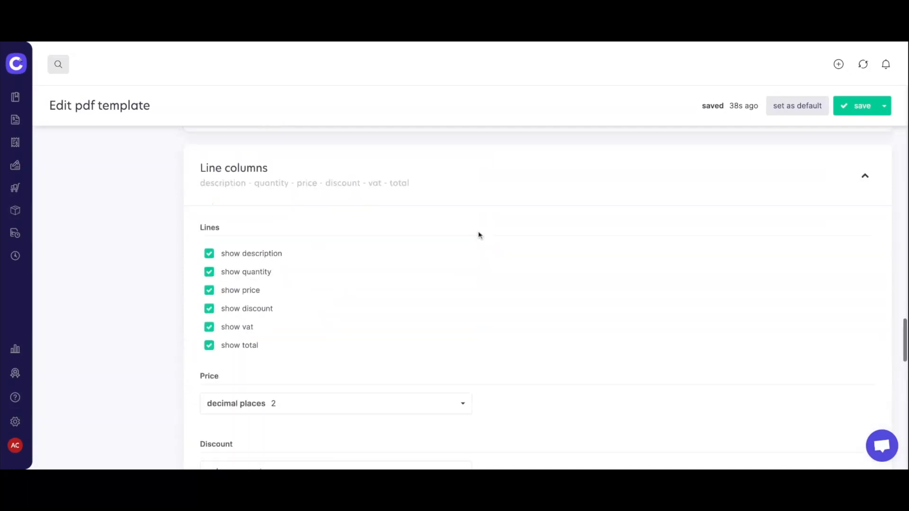
{"action": "scroll", "coordinate": [363, 333], "scroll_direction": "down", "scroll_amount": 10}
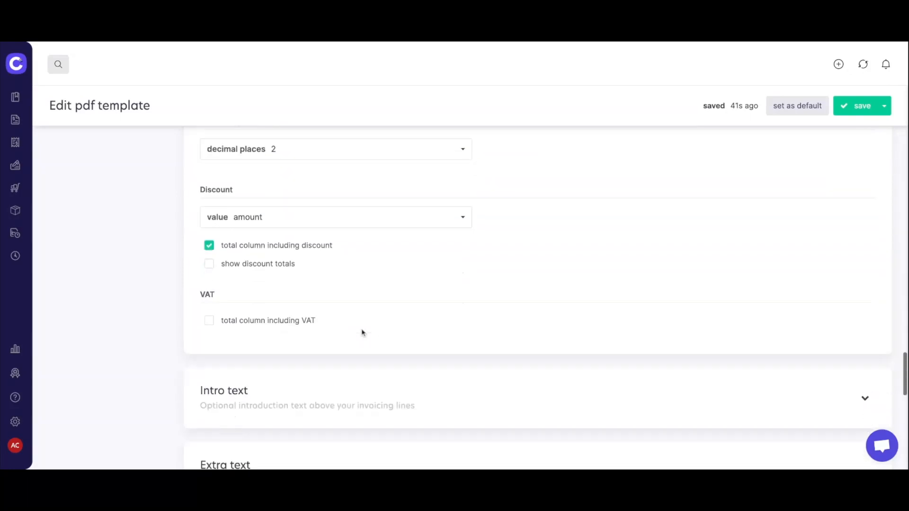
{"action": "scroll", "coordinate": [400, 187], "scroll_direction": "down", "scroll_amount": 1}
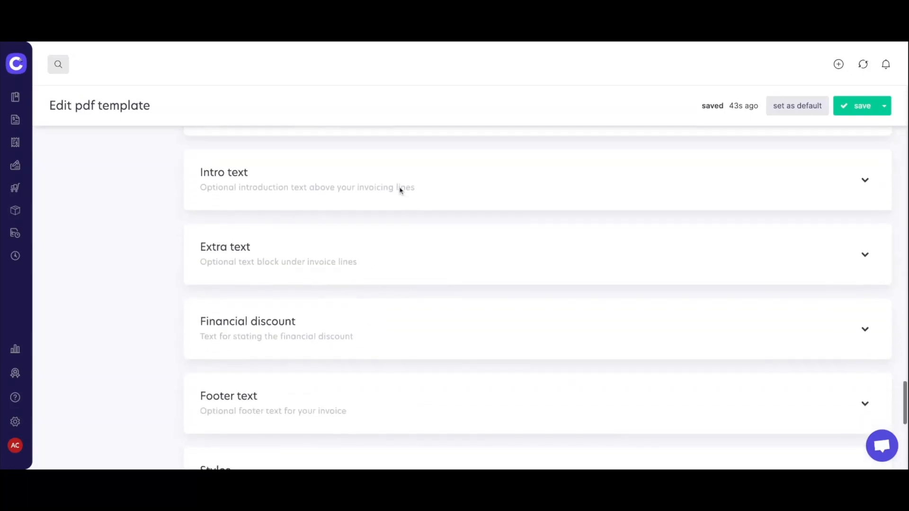
Expand the optional Intro text and Extra text editors.
{"action": "left_click", "coordinate": [400, 187]}
{"action": "scroll", "coordinate": [494, 241], "scroll_direction": "down", "scroll_amount": 2}
{"action": "left_click", "coordinate": [317, 342]}
{"action": "scroll", "coordinate": [436, 342], "scroll_direction": "down", "scroll_amount": 7}
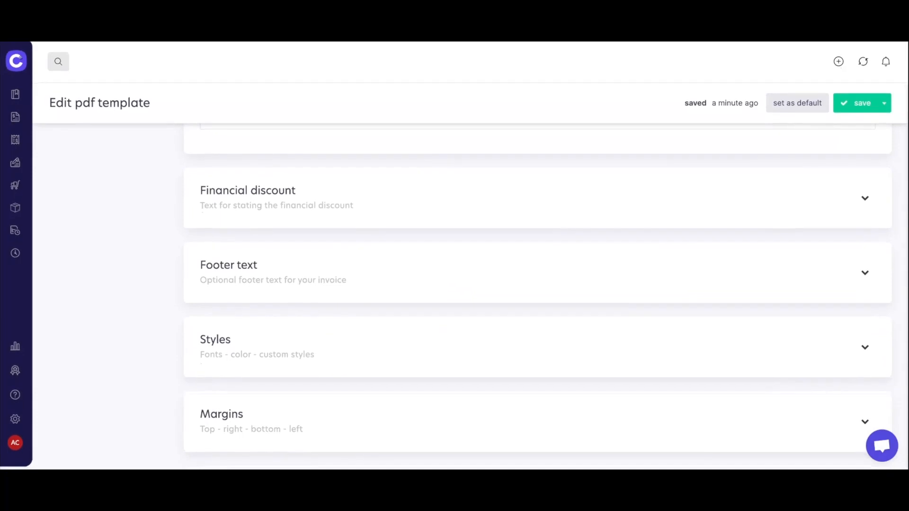
Expand the Footer text editor and the fonts and colour style settings.
{"action": "left_click", "coordinate": [326, 275]}
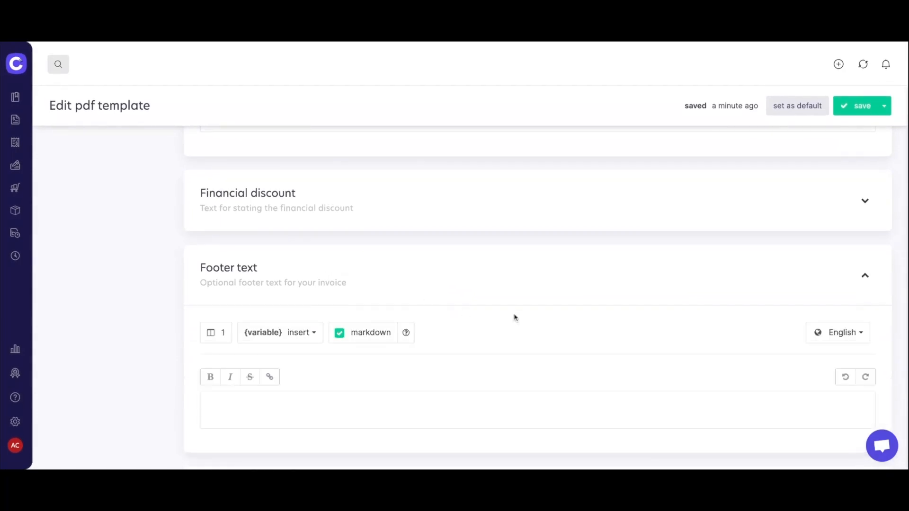
{"action": "scroll", "coordinate": [516, 318], "scroll_direction": "down", "scroll_amount": 2}
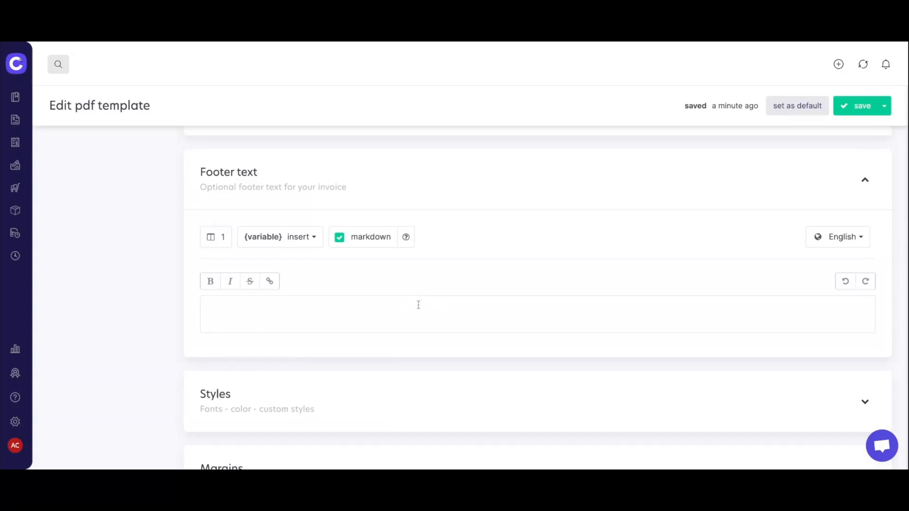
{"action": "scroll", "coordinate": [418, 305], "scroll_direction": "down", "scroll_amount": 4}
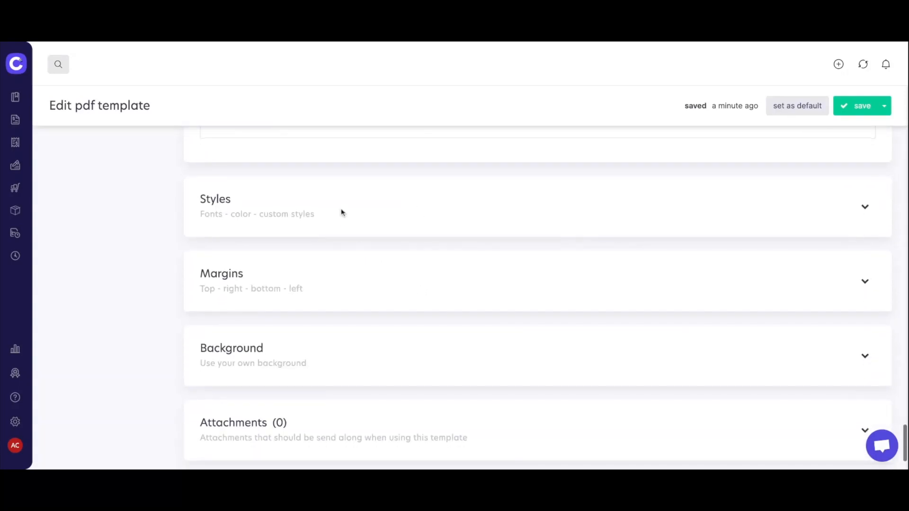
{"action": "left_click", "coordinate": [341, 214]}
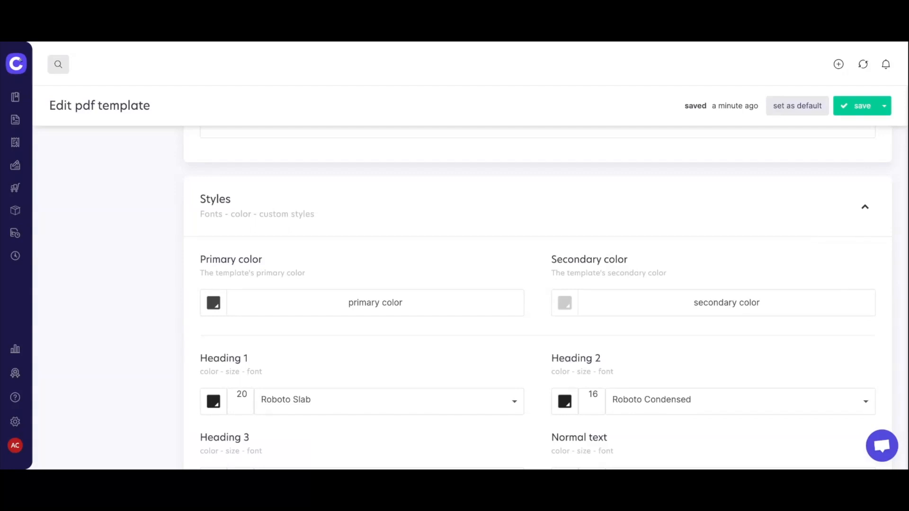
{"action": "scroll", "coordinate": [545, 299], "scroll_direction": "down", "scroll_amount": 4}
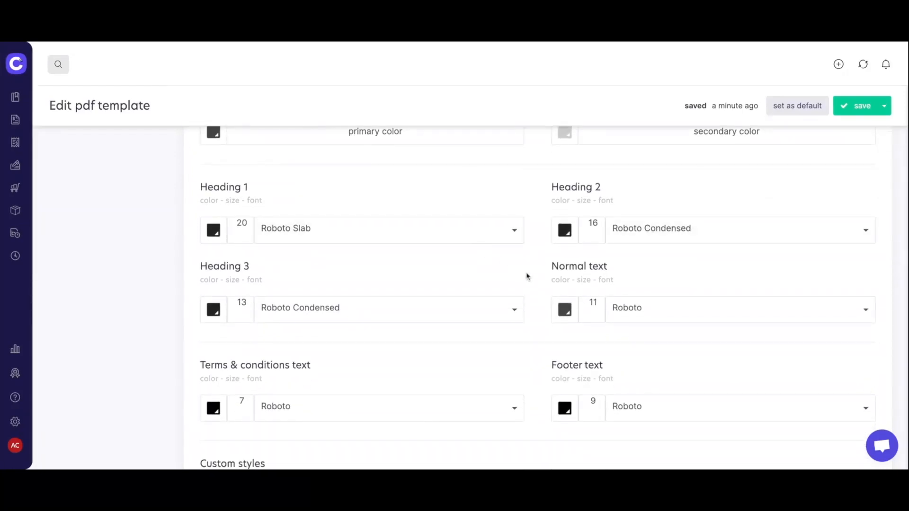
{"action": "scroll", "coordinate": [542, 271], "scroll_direction": "up", "scroll_amount": 2}
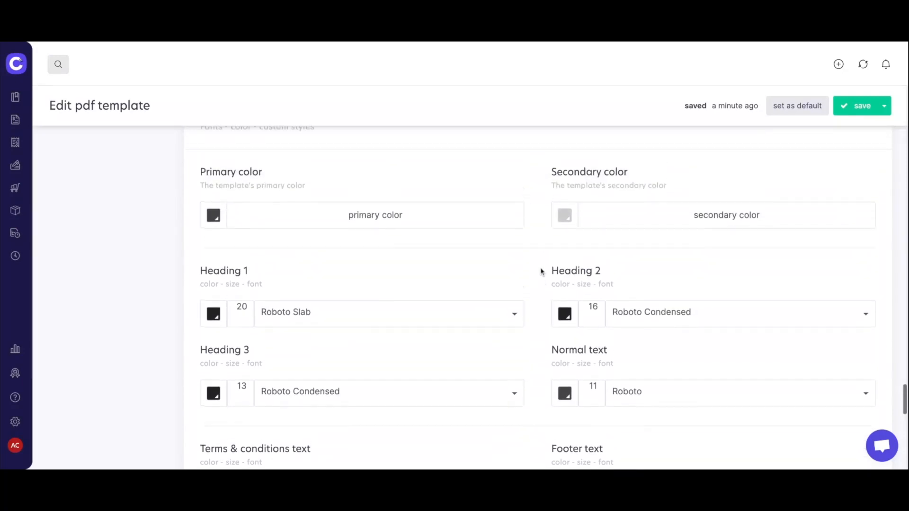
{"action": "scroll", "coordinate": [542, 271], "scroll_direction": "down", "scroll_amount": 8}
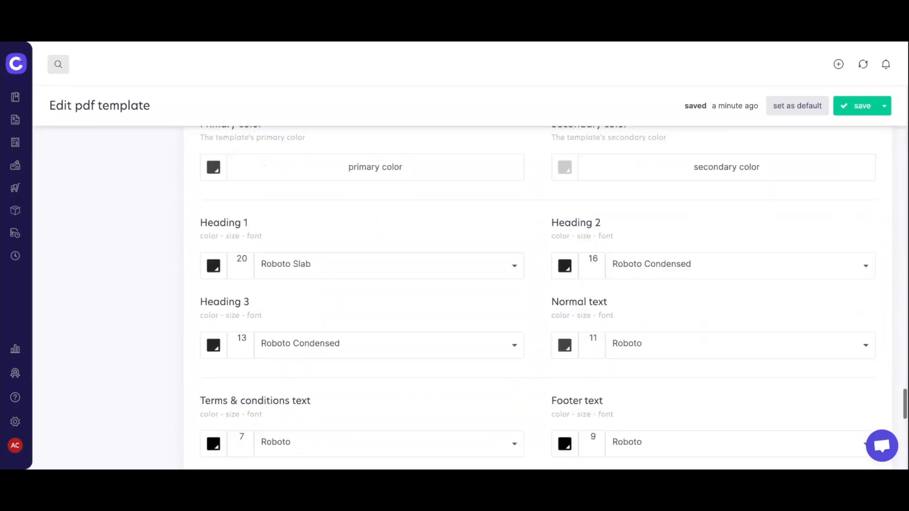
{"action": "scroll", "coordinate": [538, 311], "scroll_direction": "down", "scroll_amount": 3}
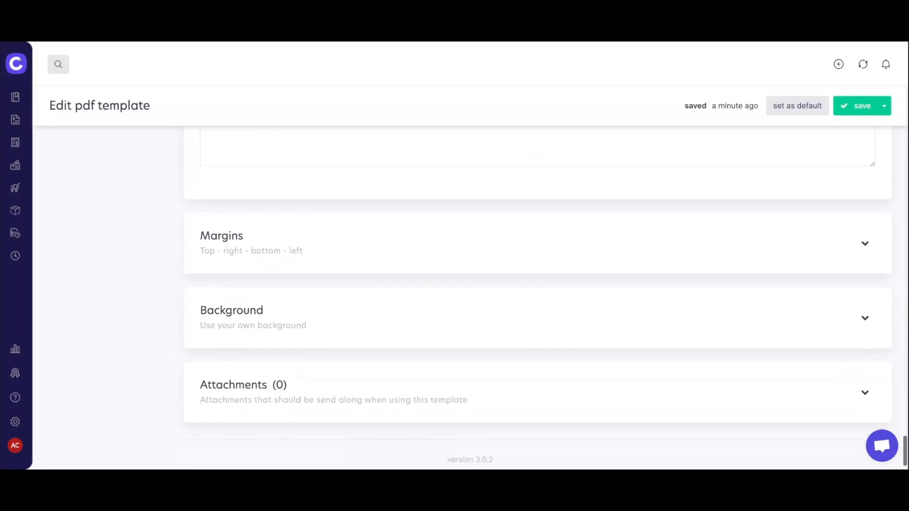
Expand Background, showing the PDF-only background upload with 0 attachments.
{"action": "left_click", "coordinate": [298, 283]}
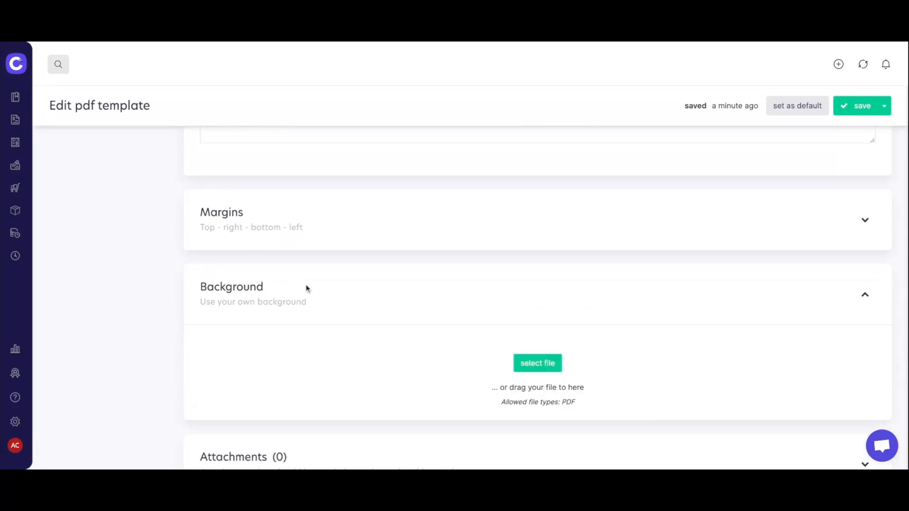
{"action": "scroll", "coordinate": [401, 300], "scroll_direction": "down", "scroll_amount": 1}
{"action": "scroll", "coordinate": [402, 300], "scroll_direction": "down", "scroll_amount": 2}
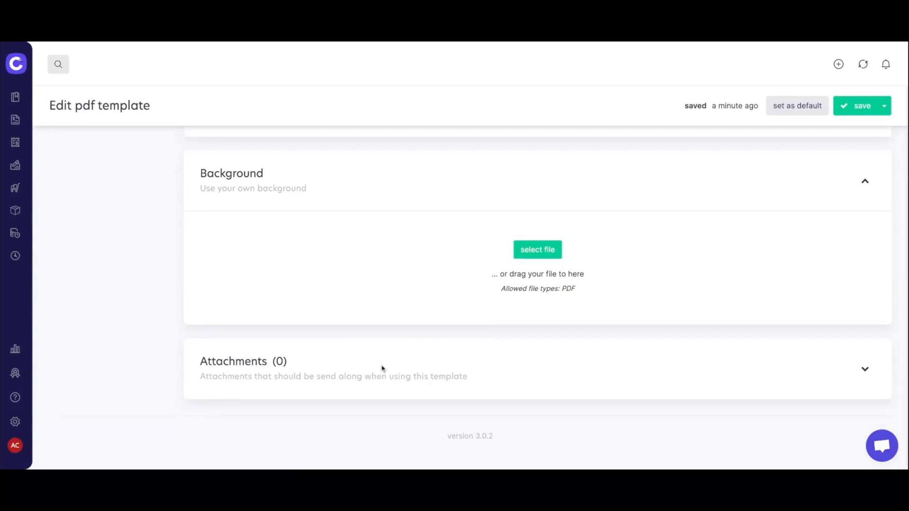
{"action": "scroll", "coordinate": [392, 367], "scroll_direction": "up", "scroll_amount": 15}
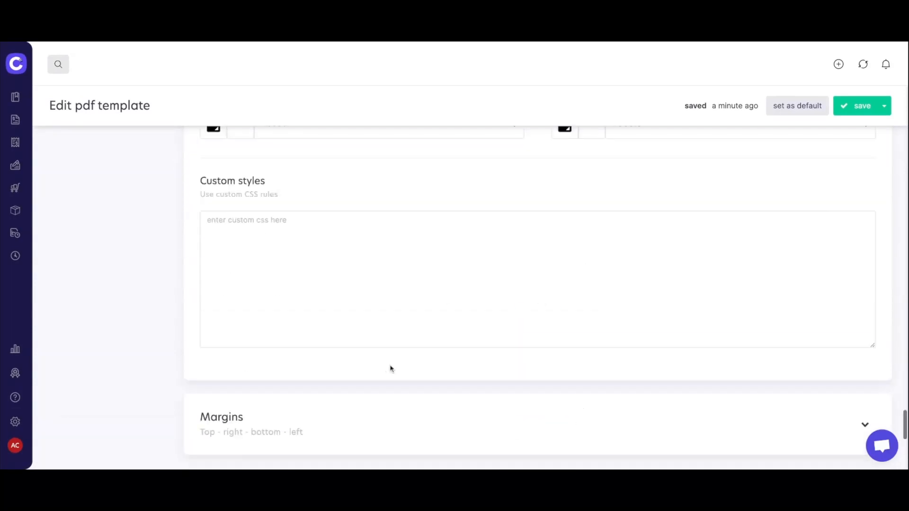
Save the template, return to the PDF templates list and open the first template's copy options.
{"action": "left_click", "coordinate": [858, 107]}
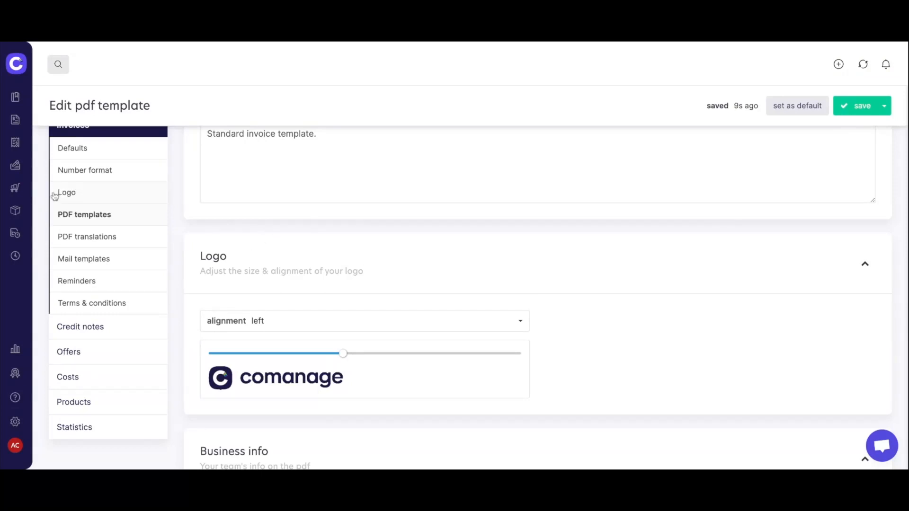
{"action": "left_click", "coordinate": [103, 217]}
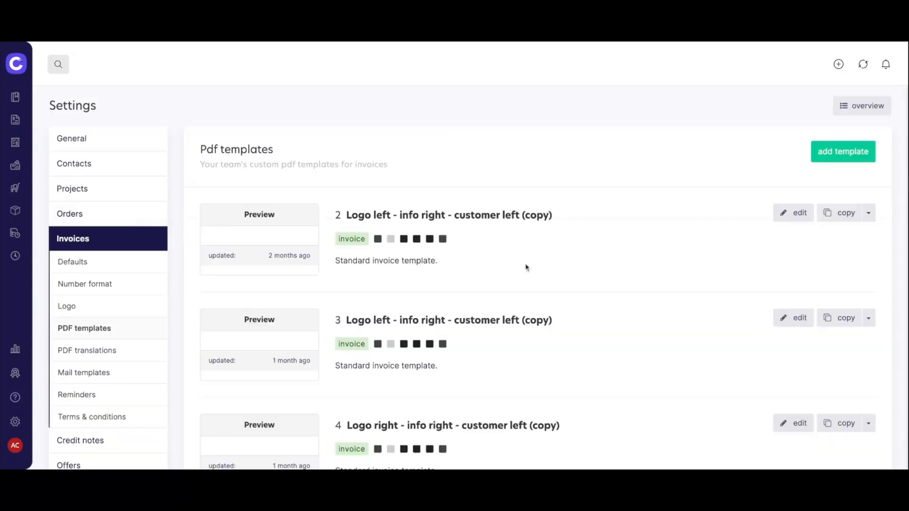
{"action": "left_click", "coordinate": [870, 213]}
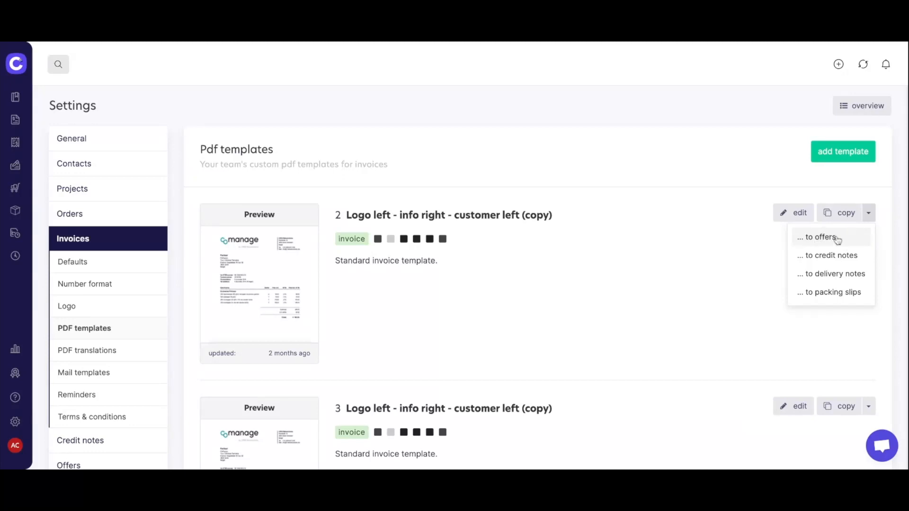
Dismiss the first template's copy dropdown, leaving the templates list with previews.
{"action": "left_click", "coordinate": [730, 295]}
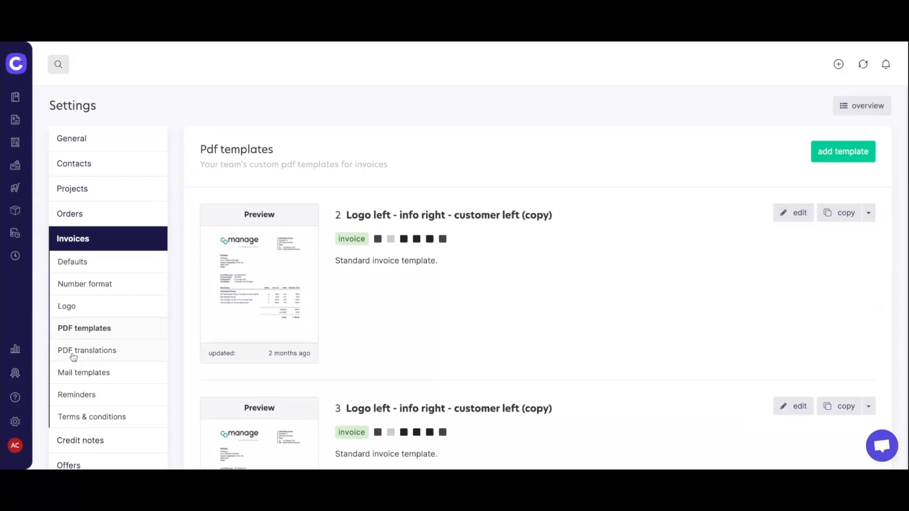
Open PDF translations with English kept, showing default labels like VAT, Phone and Fax.
{"action": "left_click", "coordinate": [105, 354]}
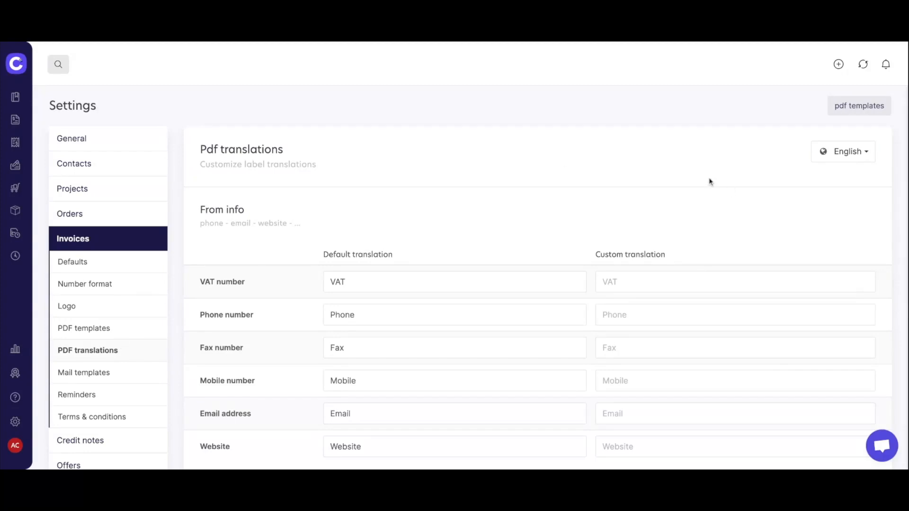
{"action": "scroll", "coordinate": [832, 230], "scroll_direction": "down", "scroll_amount": 1}
{"action": "scroll", "coordinate": [832, 227], "scroll_direction": "up", "scroll_amount": 1}
{"action": "left_click", "coordinate": [869, 157]}
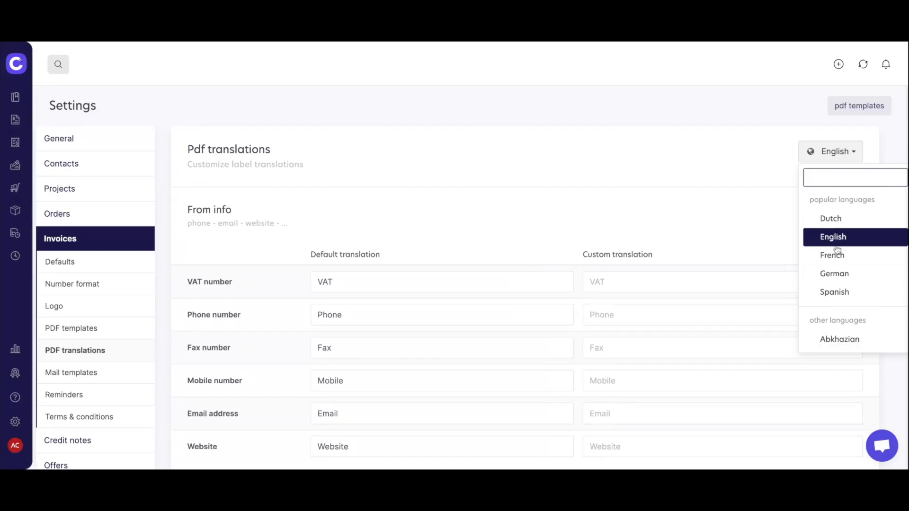
{"action": "left_click", "coordinate": [856, 153]}
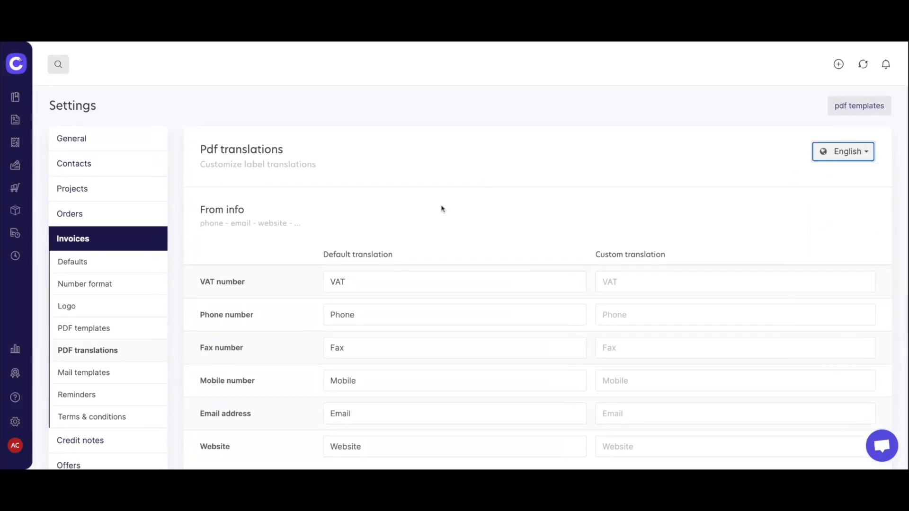
{"action": "scroll", "coordinate": [466, 199], "scroll_direction": "down", "scroll_amount": 3}
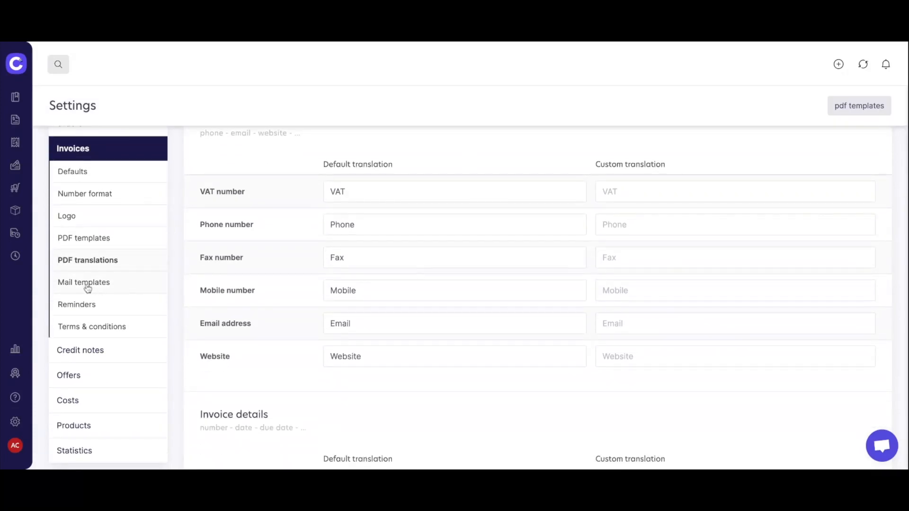
Switch Mail templates to the reminder type and browse the default, 7-days-overdue and due-in-5-days templates.
{"action": "left_click", "coordinate": [88, 284]}
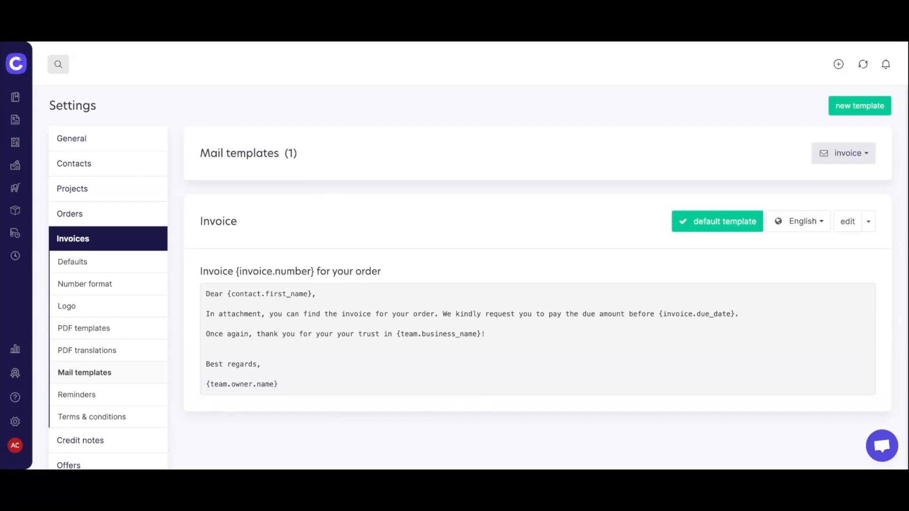
{"action": "left_click", "coordinate": [856, 158]}
{"action": "left_click", "coordinate": [840, 199]}
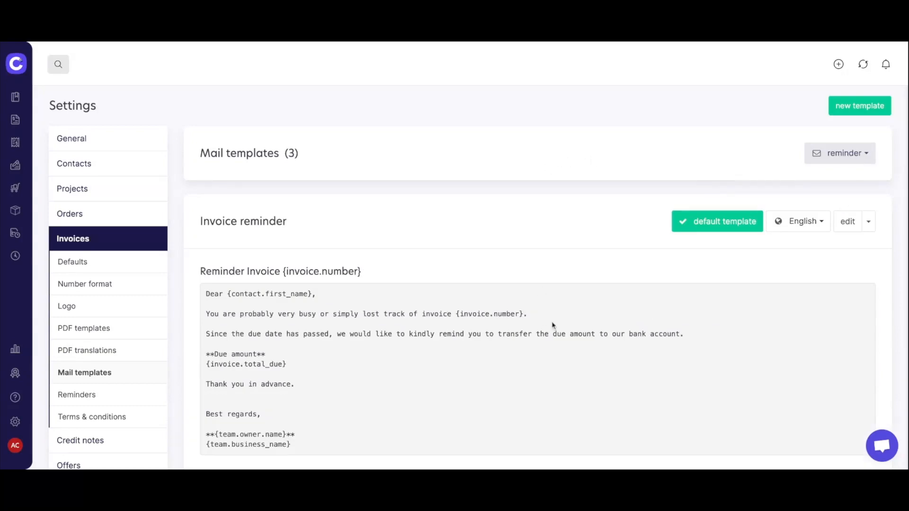
{"action": "scroll", "coordinate": [553, 325], "scroll_direction": "down", "scroll_amount": 5}
{"action": "scroll", "coordinate": [552, 326], "scroll_direction": "down", "scroll_amount": 3}
{"action": "scroll", "coordinate": [445, 156], "scroll_direction": "up", "scroll_amount": 1}
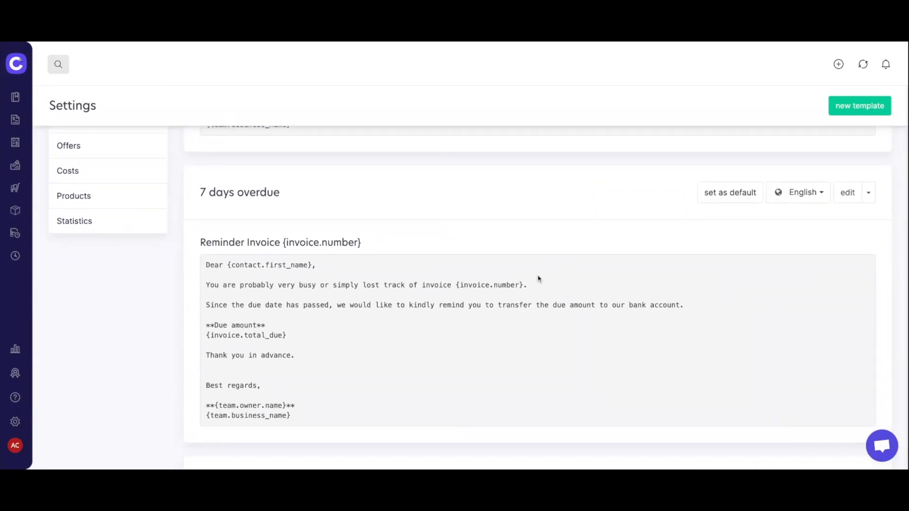
{"action": "scroll", "coordinate": [538, 293], "scroll_direction": "down", "scroll_amount": 6}
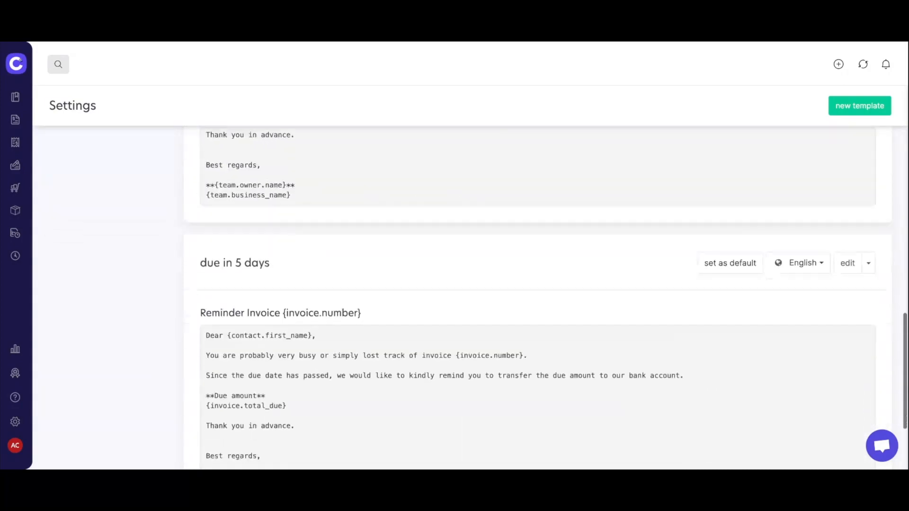
{"action": "scroll", "coordinate": [546, 290], "scroll_direction": "up", "scroll_amount": 12}
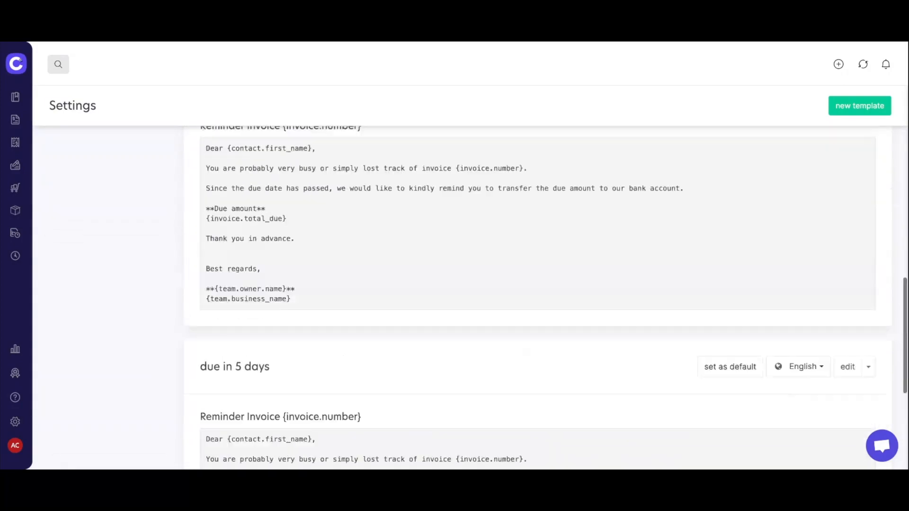
{"action": "scroll", "coordinate": [422, 300], "scroll_direction": "up", "scroll_amount": 1}
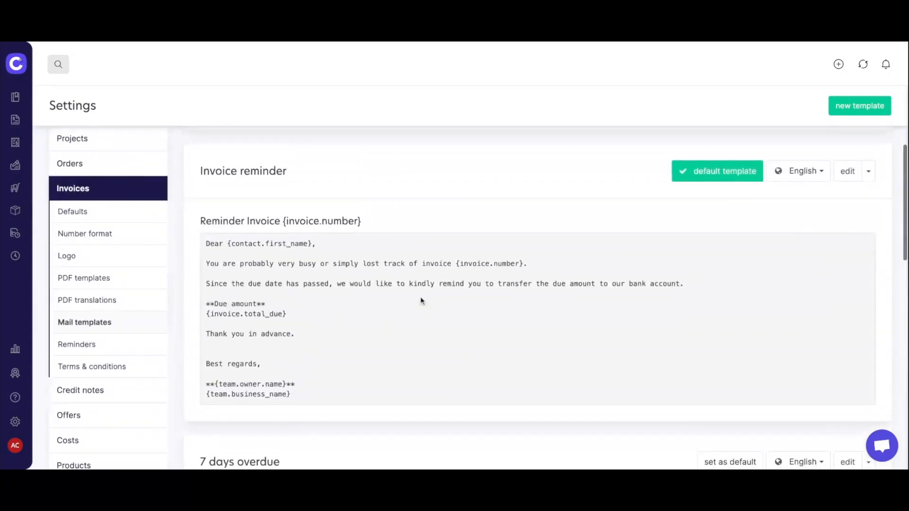
Check the two automatic reminders, then open Terms & conditions showing 'algemene voorwaarden.'.
{"action": "left_click", "coordinate": [133, 353]}
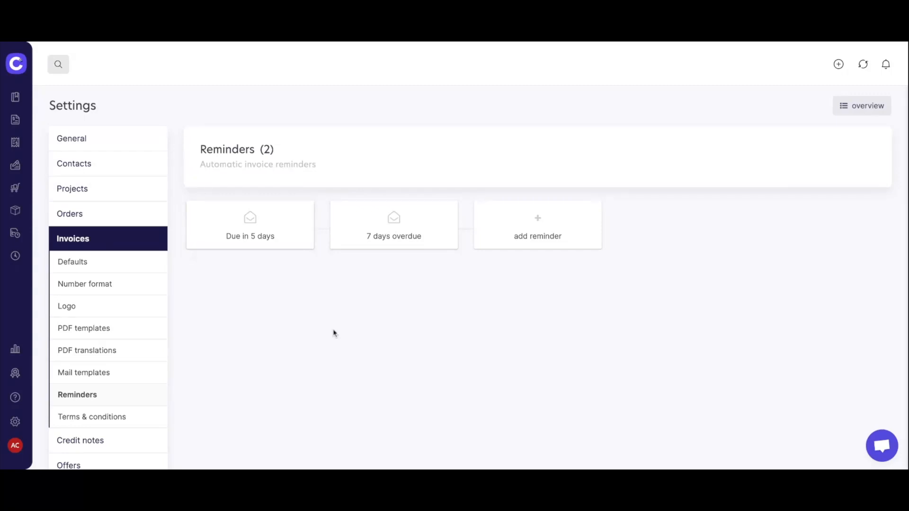
{"action": "scroll", "coordinate": [300, 294], "scroll_direction": "down", "scroll_amount": 2}
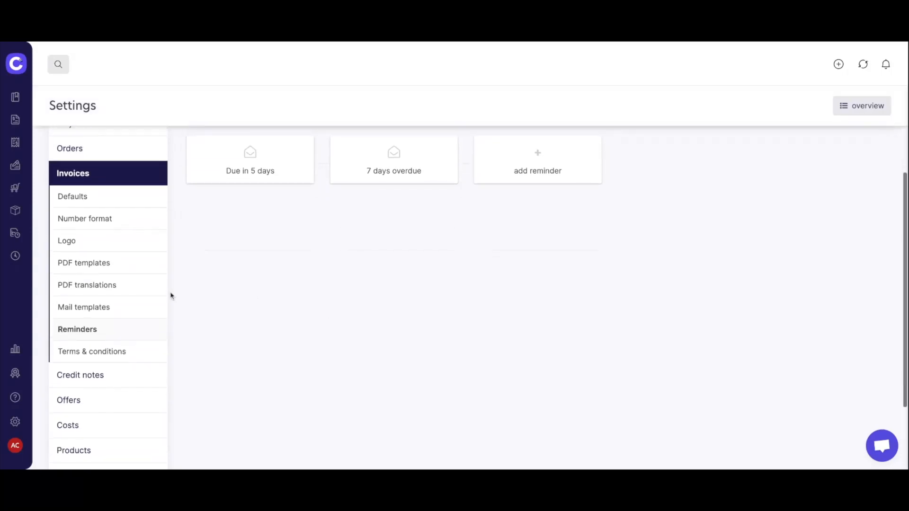
{"action": "left_click", "coordinate": [123, 359]}
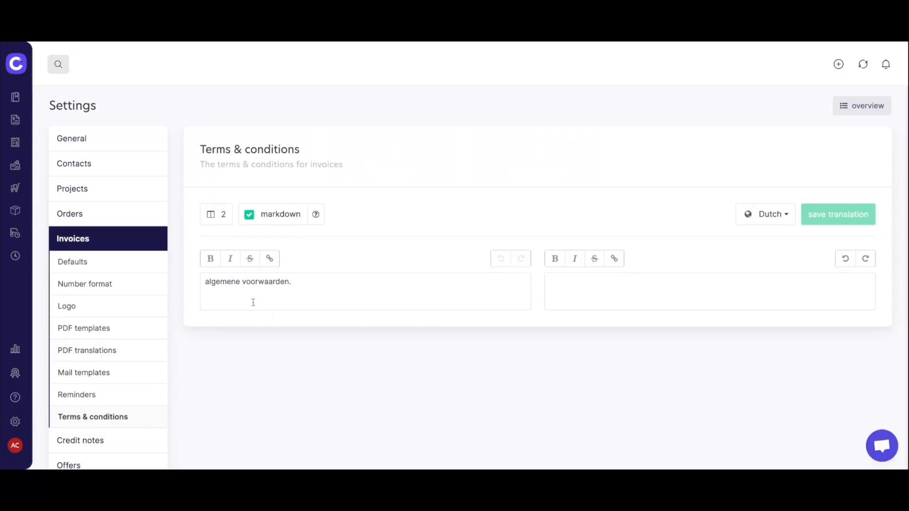
Replace the Dutch terms text with 'Terms and conditions', keep 2 columns, and expand Offers.
{"action": "triple_click", "coordinate": [325, 284]}
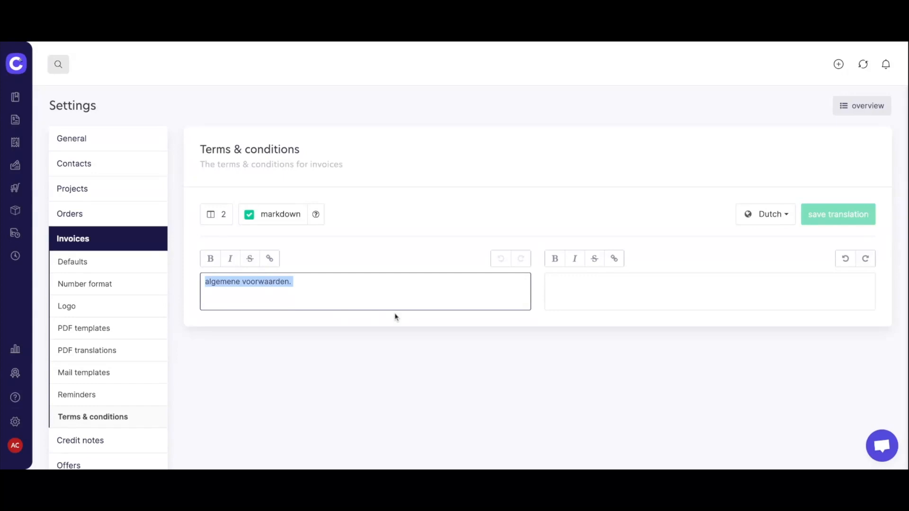
{"action": "type", "text": "Terms and conditions"}
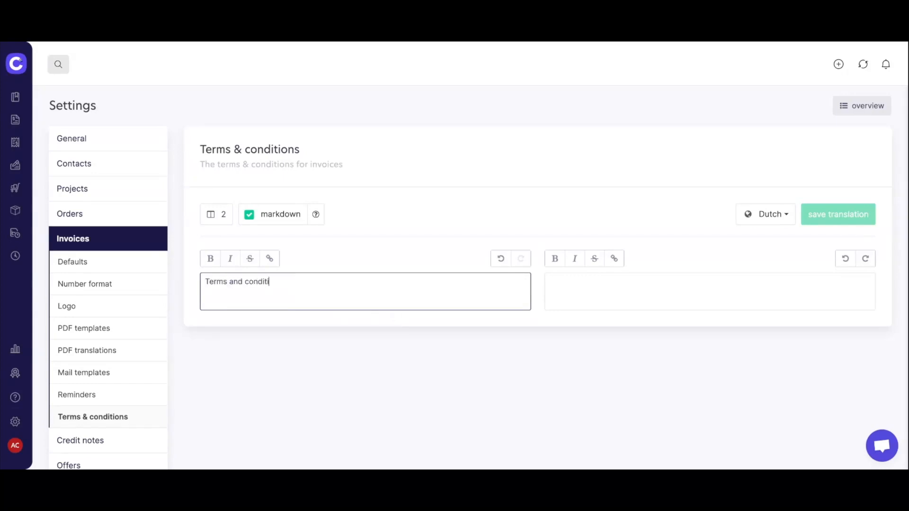
{"action": "left_click", "coordinate": [216, 215]}
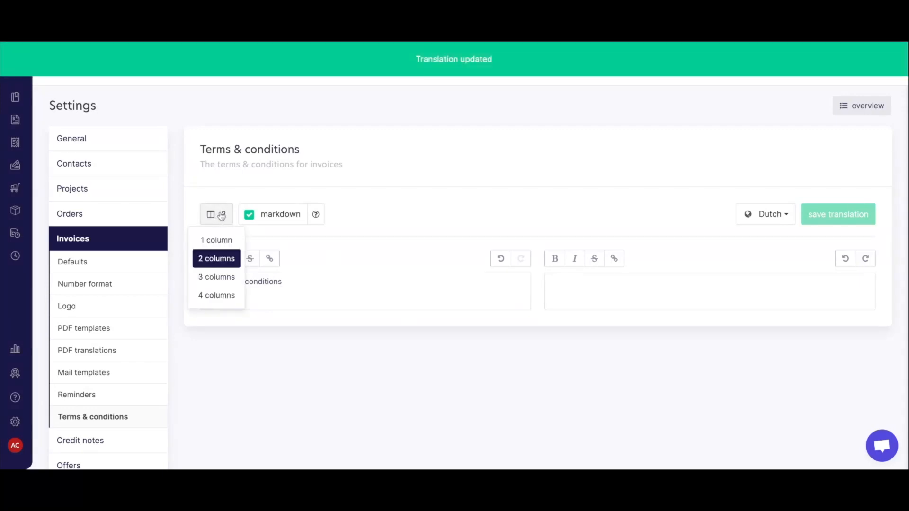
{"action": "left_click", "coordinate": [222, 216]}
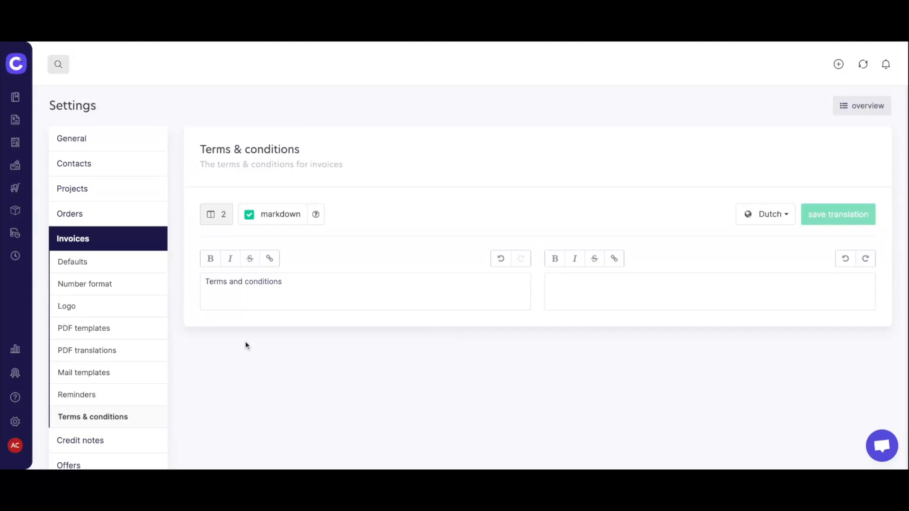
{"action": "scroll", "coordinate": [245, 344], "scroll_direction": "down", "scroll_amount": 3}
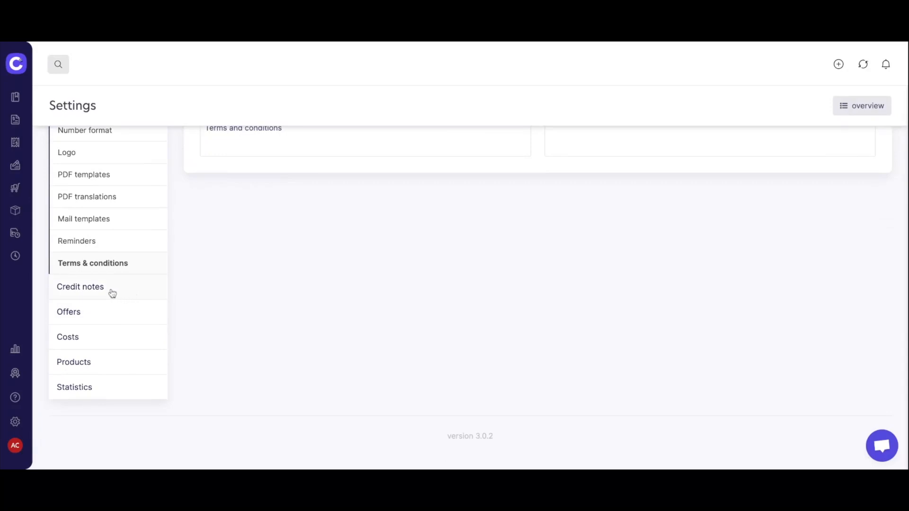
{"action": "left_click", "coordinate": [99, 315]}
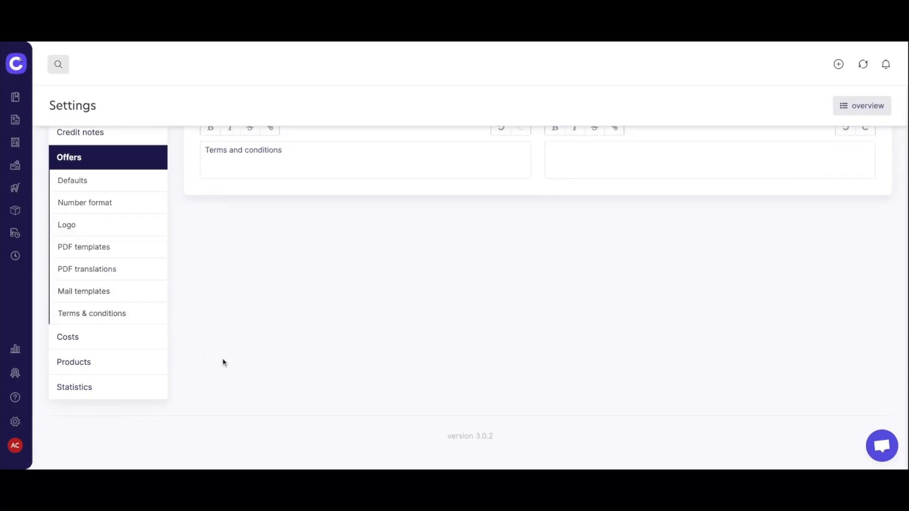
{"action": "scroll", "coordinate": [227, 276], "scroll_direction": "up", "scroll_amount": 3}
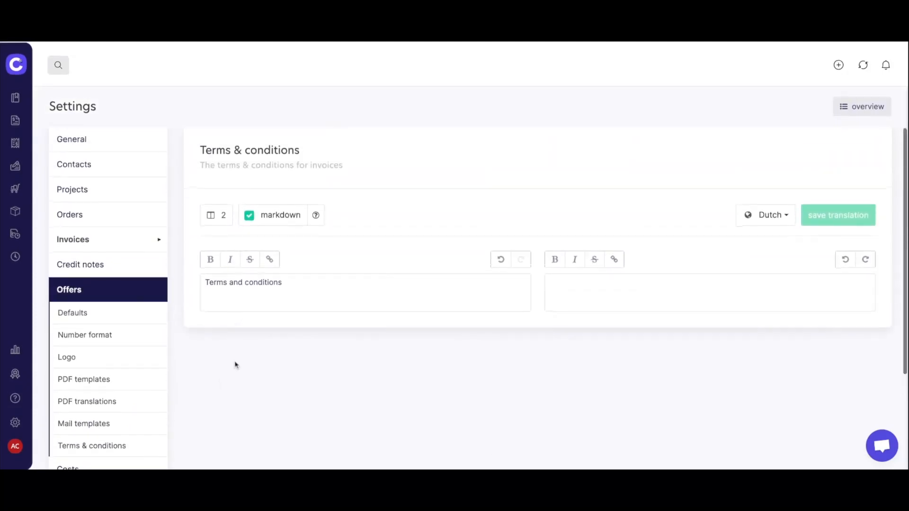
{"action": "scroll", "coordinate": [306, 304], "scroll_direction": "down", "scroll_amount": 1}
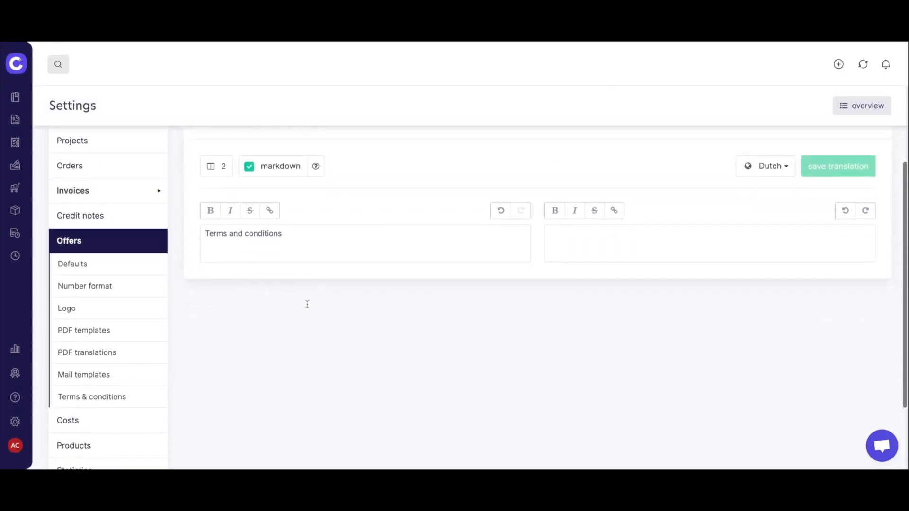
{"action": "scroll", "coordinate": [308, 304], "scroll_direction": "down", "scroll_amount": 2}
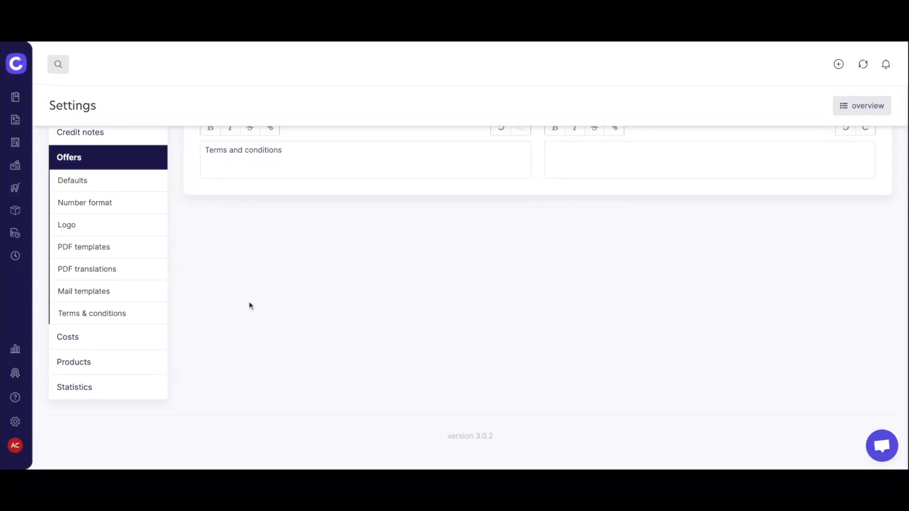
{"action": "scroll", "coordinate": [270, 351], "scroll_direction": "up", "scroll_amount": 3}
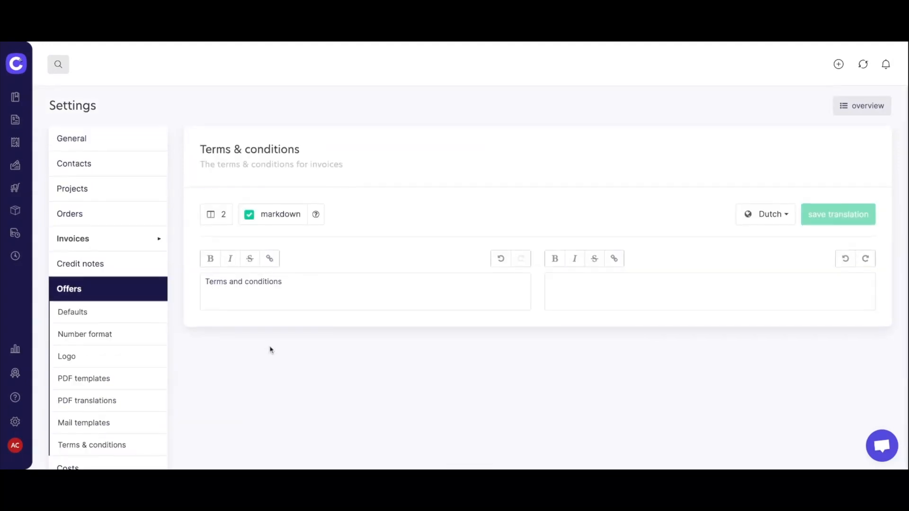
Open Subscription from the AC avatar menu and compare Starter € 175,00, Starter Plus € 300,00 and current Pro € 490,00.
{"action": "left_click", "coordinate": [16, 447]}
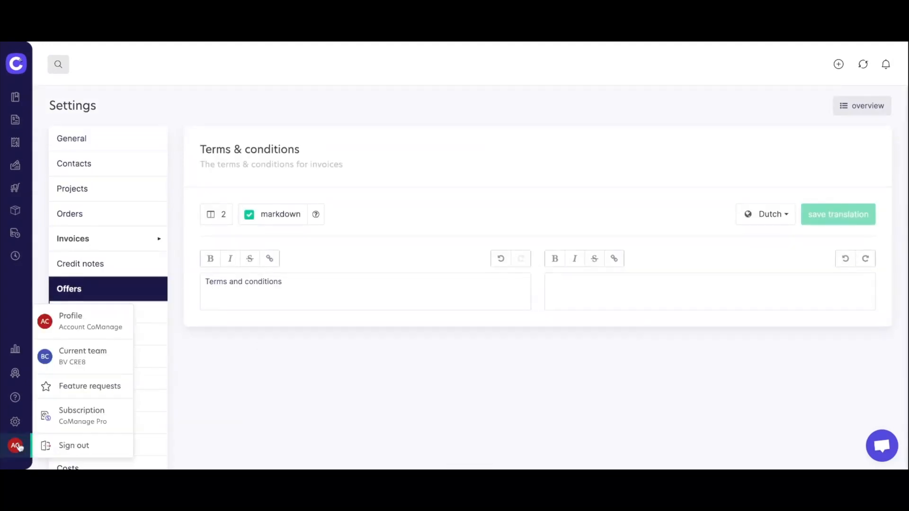
{"action": "left_click", "coordinate": [100, 414]}
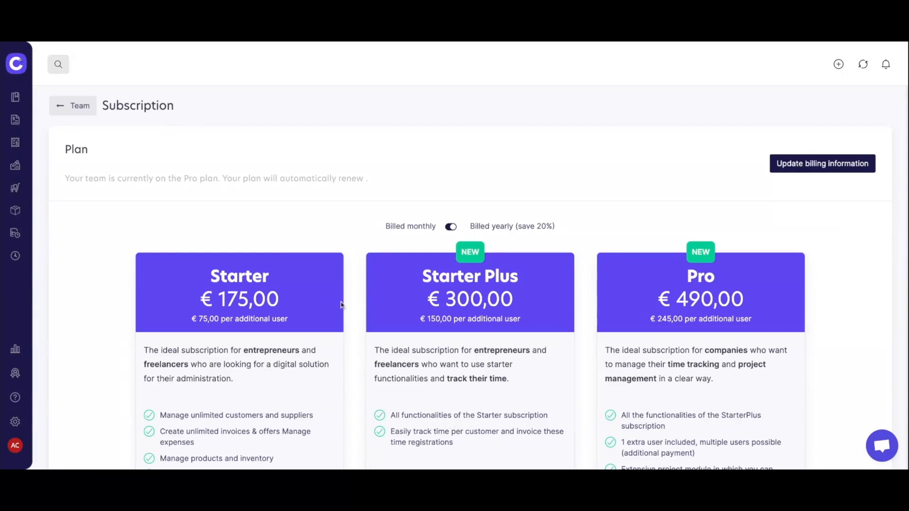
{"action": "scroll", "coordinate": [365, 301], "scroll_direction": "down", "scroll_amount": 2}
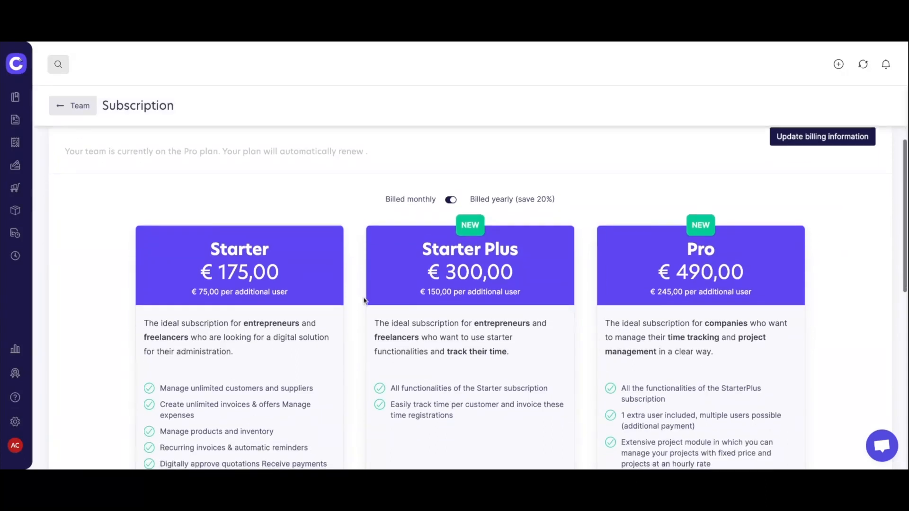
{"action": "scroll", "coordinate": [520, 297], "scroll_direction": "down", "scroll_amount": 1}
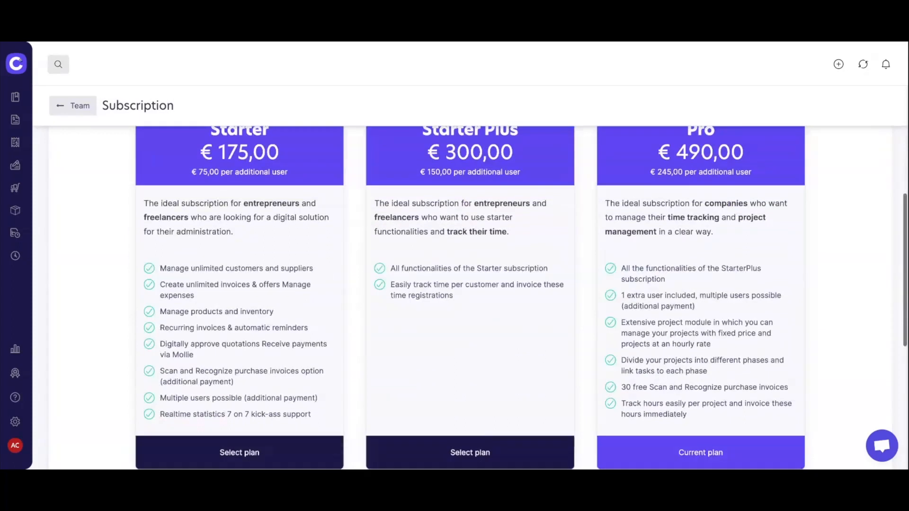
{"action": "scroll", "coordinate": [520, 297], "scroll_direction": "up", "scroll_amount": 1}
{"action": "scroll", "coordinate": [521, 306], "scroll_direction": "up", "scroll_amount": 1}
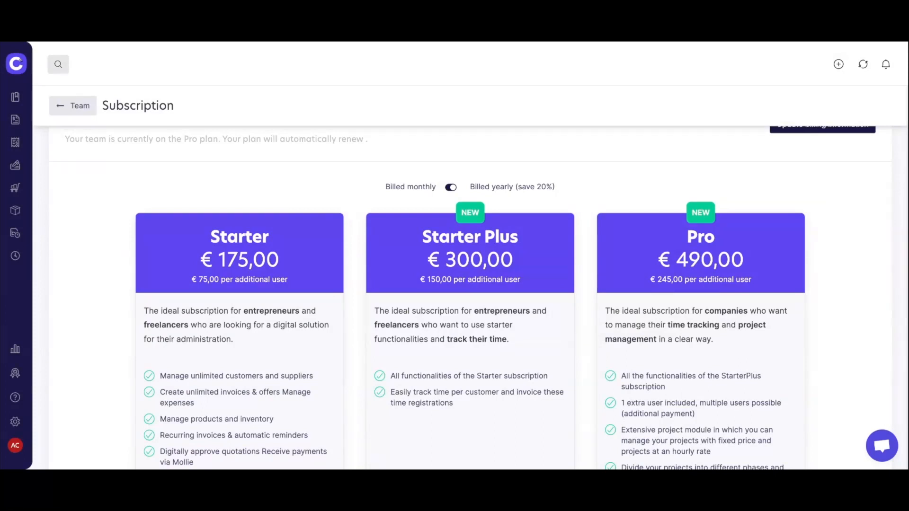
{"action": "scroll", "coordinate": [474, 299], "scroll_direction": "down", "scroll_amount": 2}
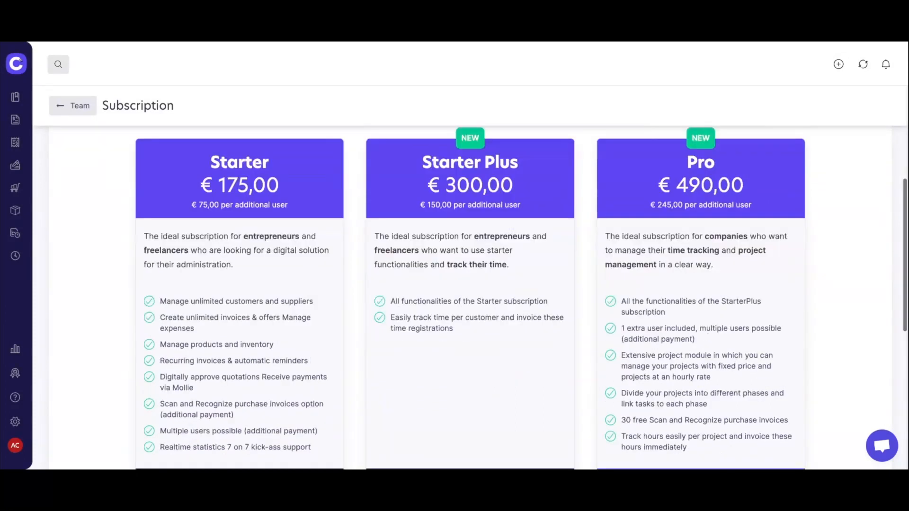
{"action": "scroll", "coordinate": [521, 298], "scroll_direction": "up", "scroll_amount": 1}
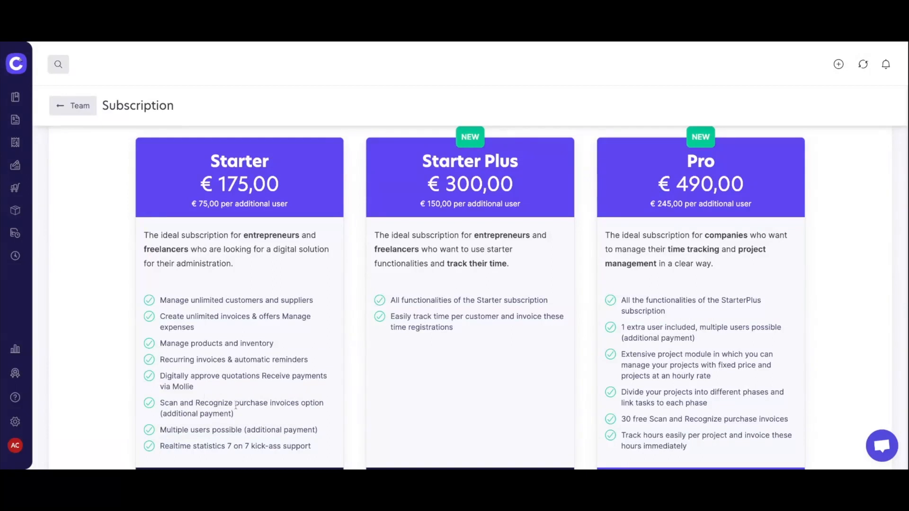
{"action": "scroll", "coordinate": [236, 406], "scroll_direction": "down", "scroll_amount": 1}
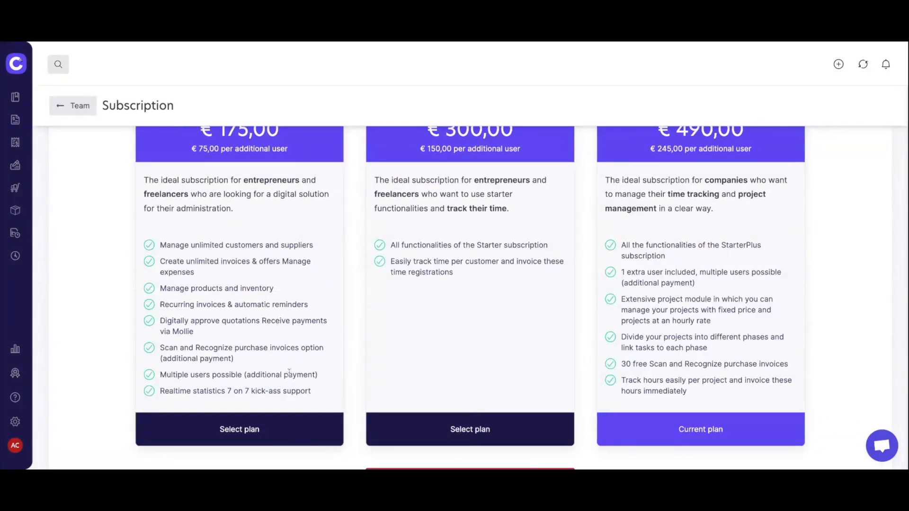
{"action": "scroll", "coordinate": [289, 373], "scroll_direction": "down", "scroll_amount": 1}
{"action": "scroll", "coordinate": [269, 377], "scroll_direction": "up", "scroll_amount": 1}
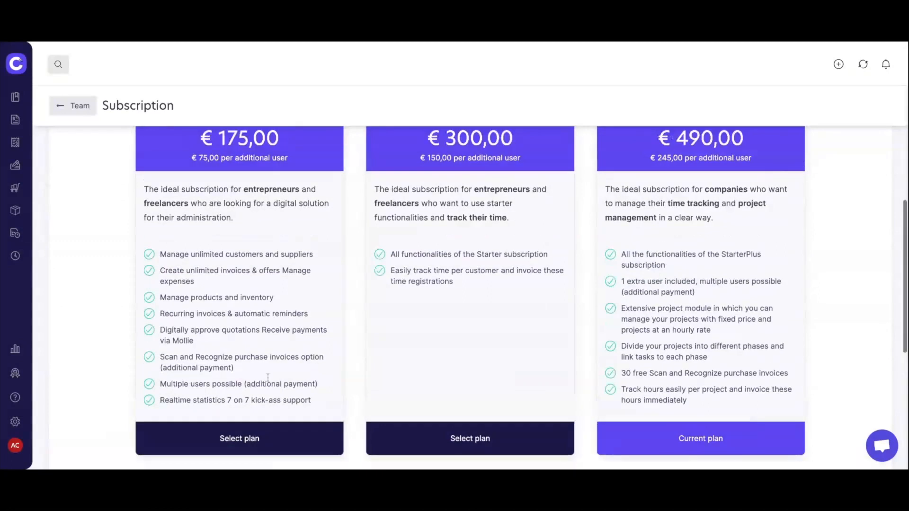
{"action": "scroll", "coordinate": [268, 377], "scroll_direction": "up", "scroll_amount": 3}
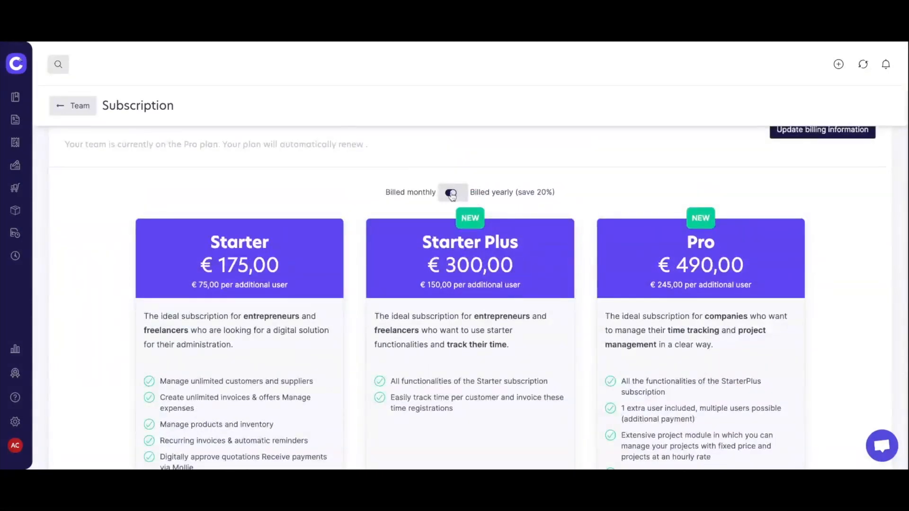
{"action": "left_click", "coordinate": [452, 195]}
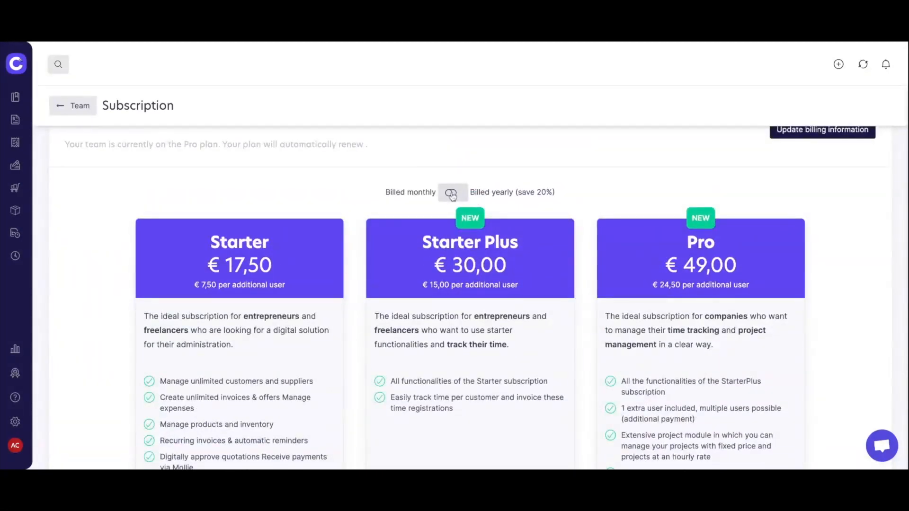
{"action": "left_click", "coordinate": [452, 194]}
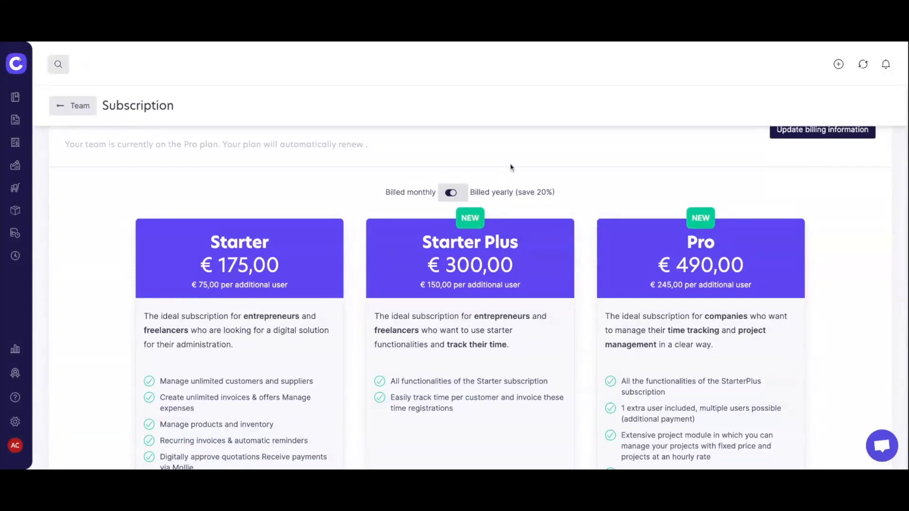
{"action": "scroll", "coordinate": [599, 195], "scroll_direction": "down", "scroll_amount": 2}
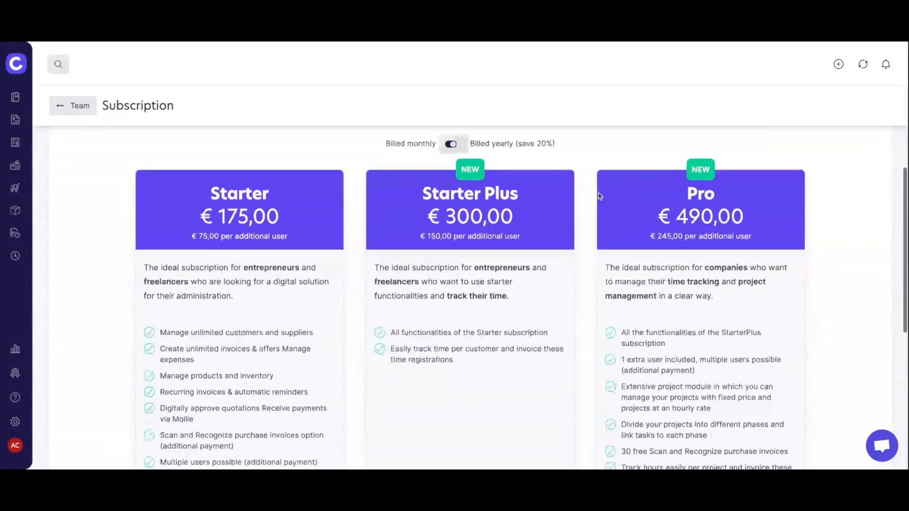
{"action": "scroll", "coordinate": [599, 195], "scroll_direction": "down", "scroll_amount": 1}
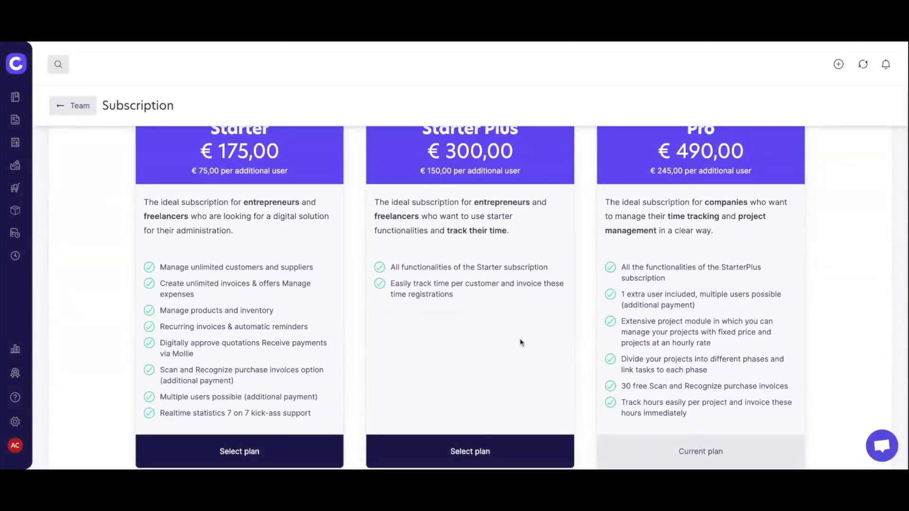
{"action": "scroll", "coordinate": [798, 328], "scroll_direction": "up", "scroll_amount": 1}
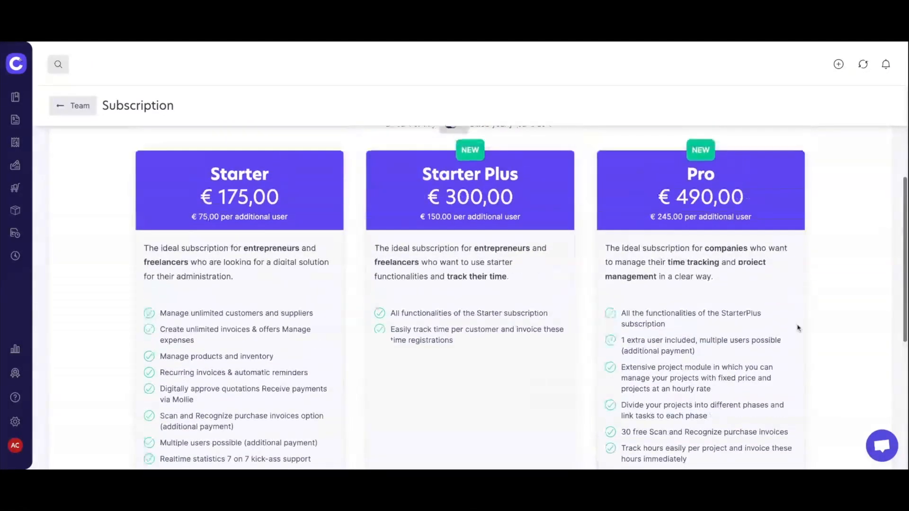
{"action": "scroll", "coordinate": [521, 293], "scroll_direction": "down", "scroll_amount": 1}
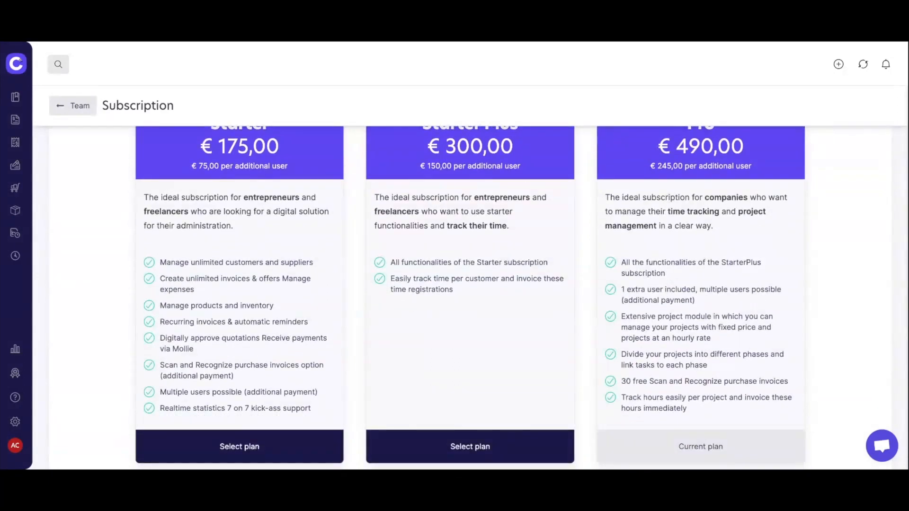
{"action": "scroll", "coordinate": [880, 430], "scroll_direction": "down", "scroll_amount": 1}
{"action": "scroll", "coordinate": [880, 430], "scroll_direction": "down", "scroll_amount": 2}
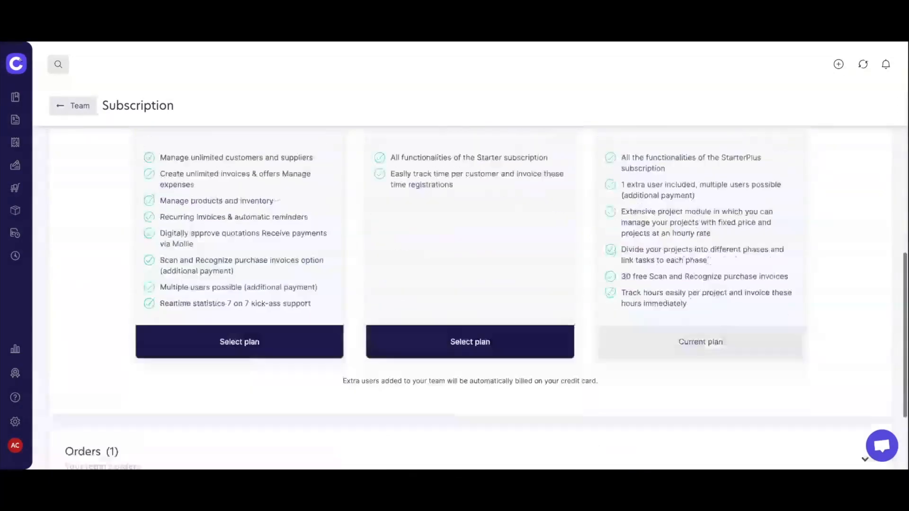
{"action": "scroll", "coordinate": [880, 431], "scroll_direction": "down", "scroll_amount": 1}
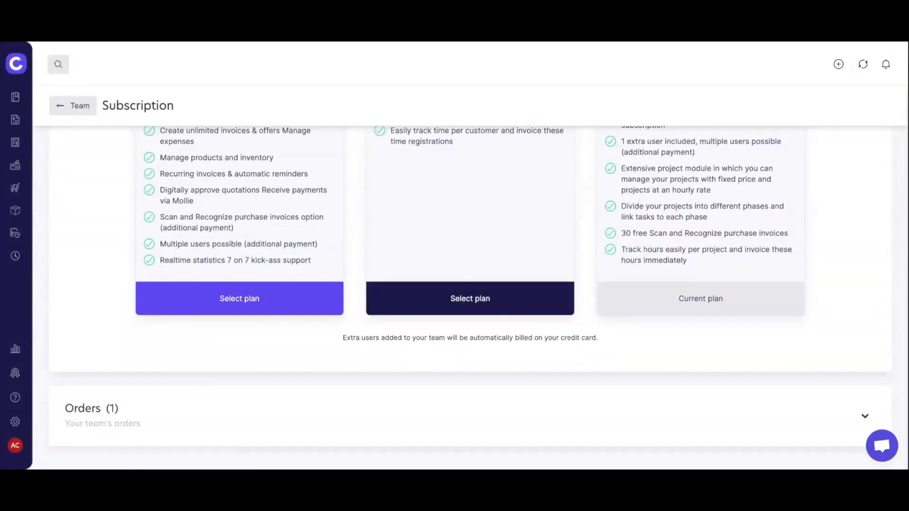
{"action": "scroll", "coordinate": [247, 300], "scroll_direction": "down", "scroll_amount": 1}
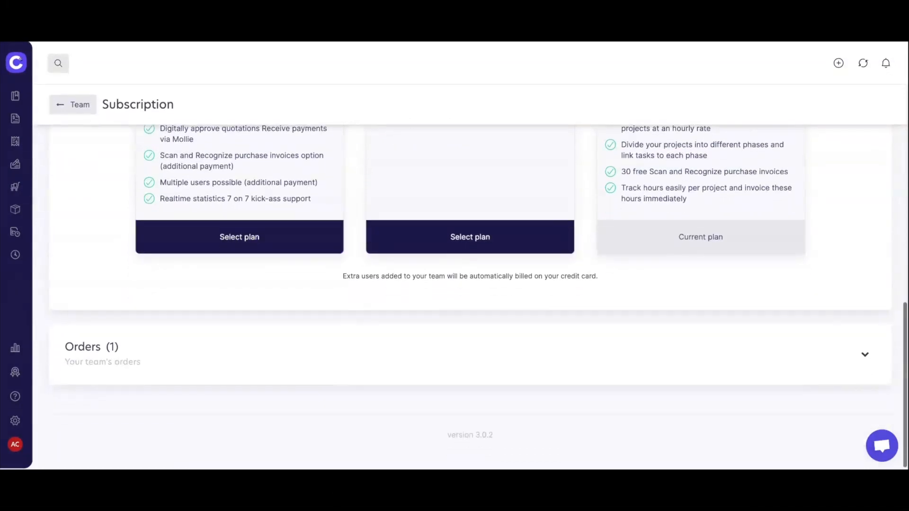
{"action": "scroll", "coordinate": [470, 297], "scroll_direction": "up", "scroll_amount": 3}
{"action": "scroll", "coordinate": [151, 241], "scroll_direction": "up", "scroll_amount": 4}
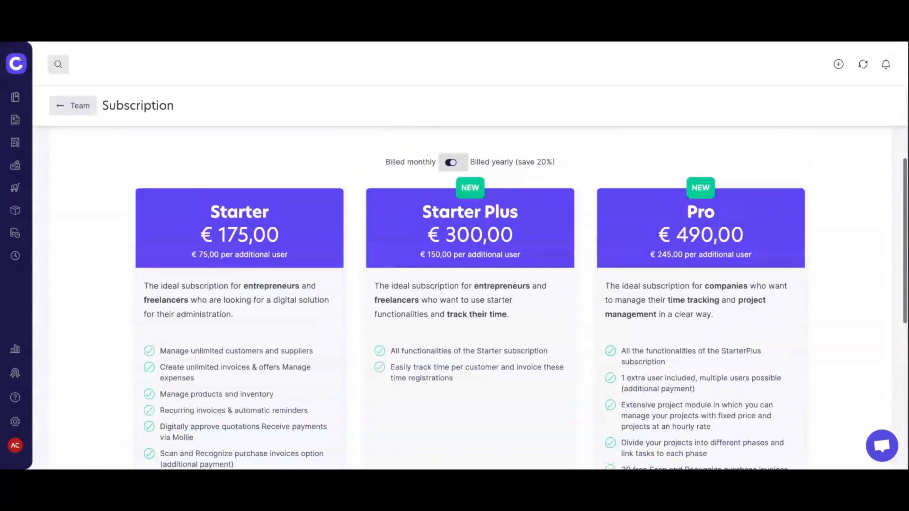